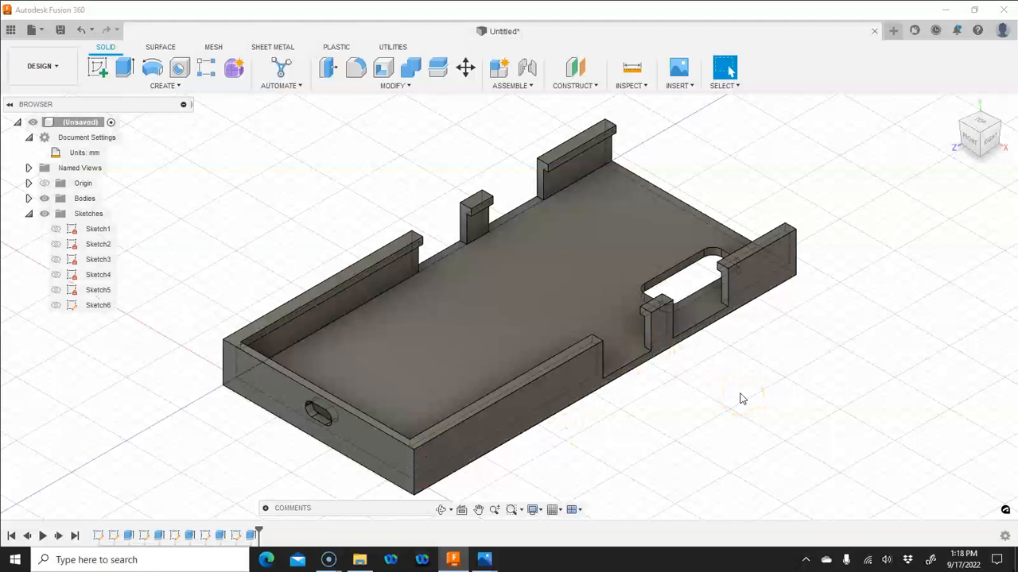
# - Start a new sketch on the large inner floor face of the phone case
pyautogui.click(690, 304)
pyautogui.click(736, 415)
pyautogui.click(726, 375)
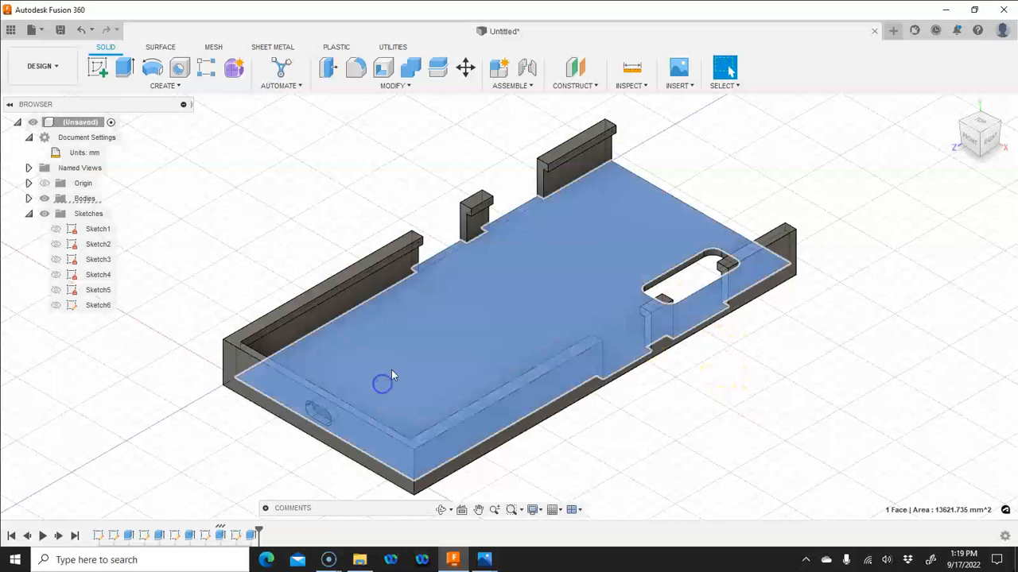
pyautogui.click(391, 371)
pyautogui.click(98, 68)
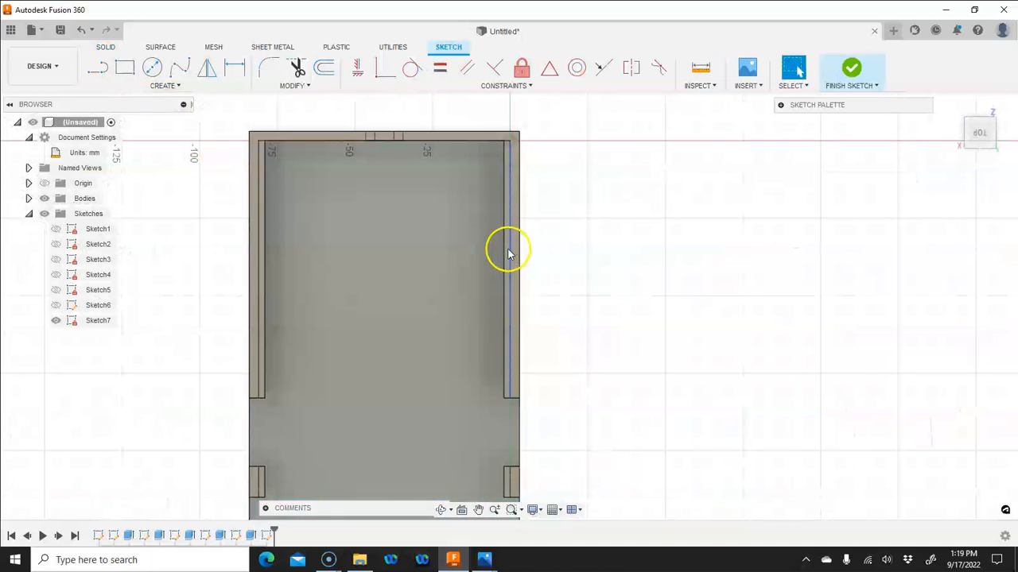
# - Draw a construction centerline lengthwise across the floor, from the midpoint of the open end's edge to the midpoint of the opposite end wall
pyautogui.scroll(-5, 525, 262)
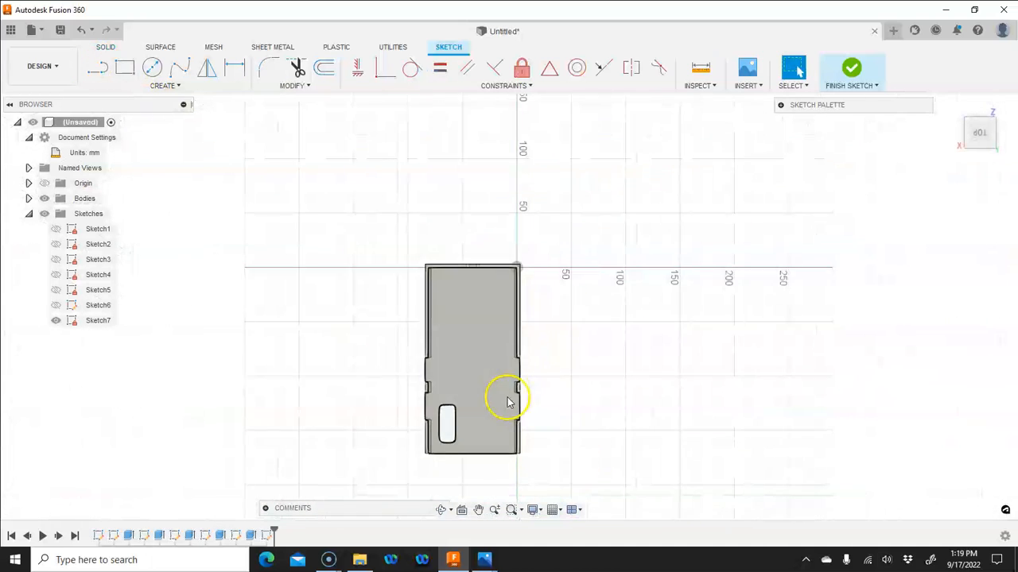
pyautogui.scroll(3, 509, 398)
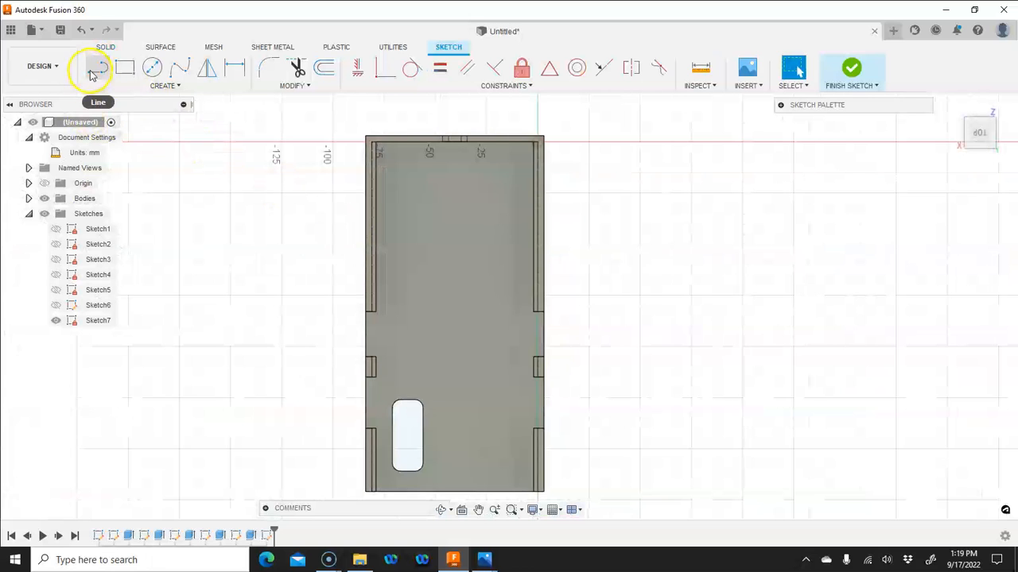
pyautogui.click(96, 70)
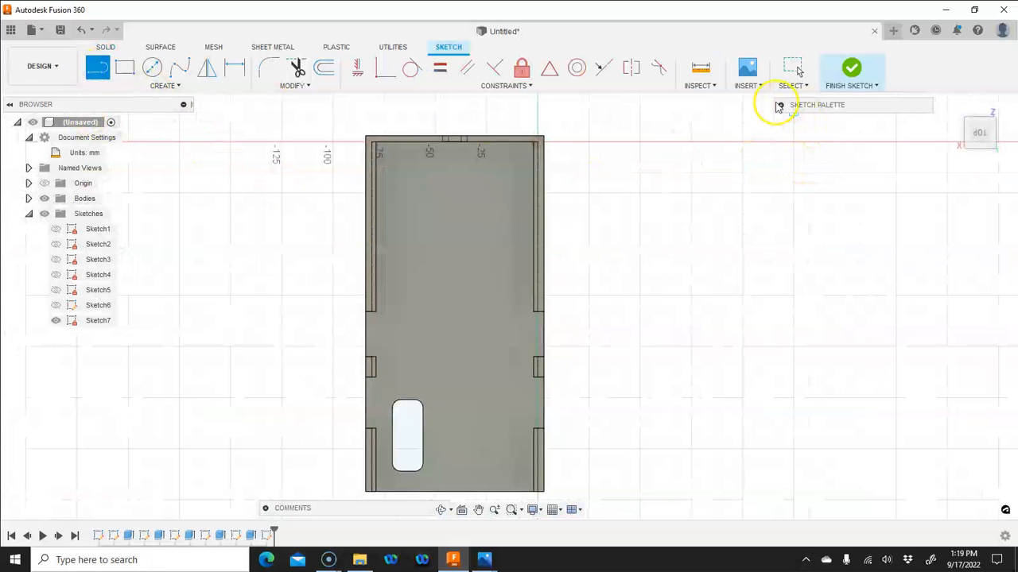
pyautogui.click(780, 106)
pyautogui.click(884, 142)
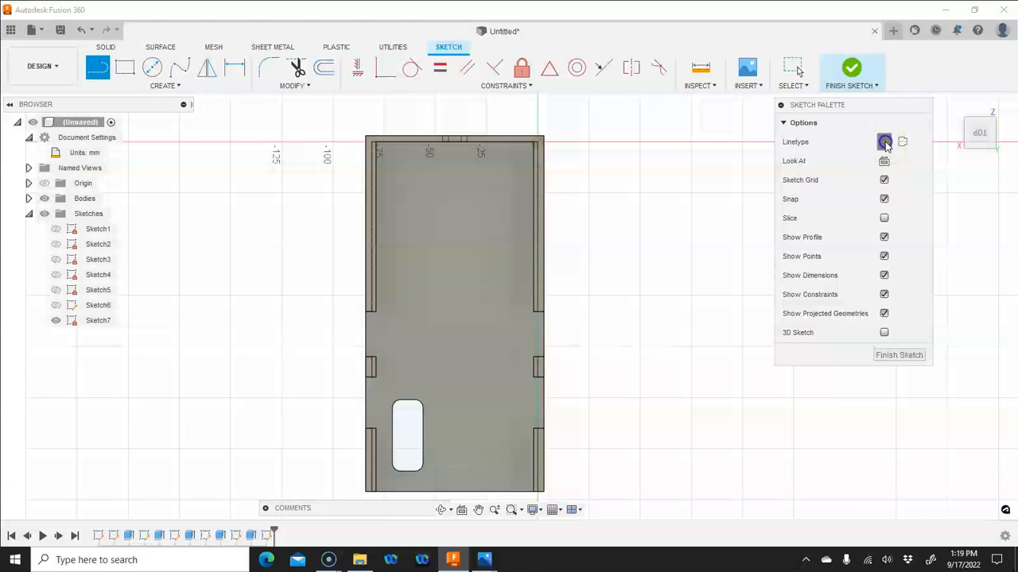
pyautogui.click(456, 491)
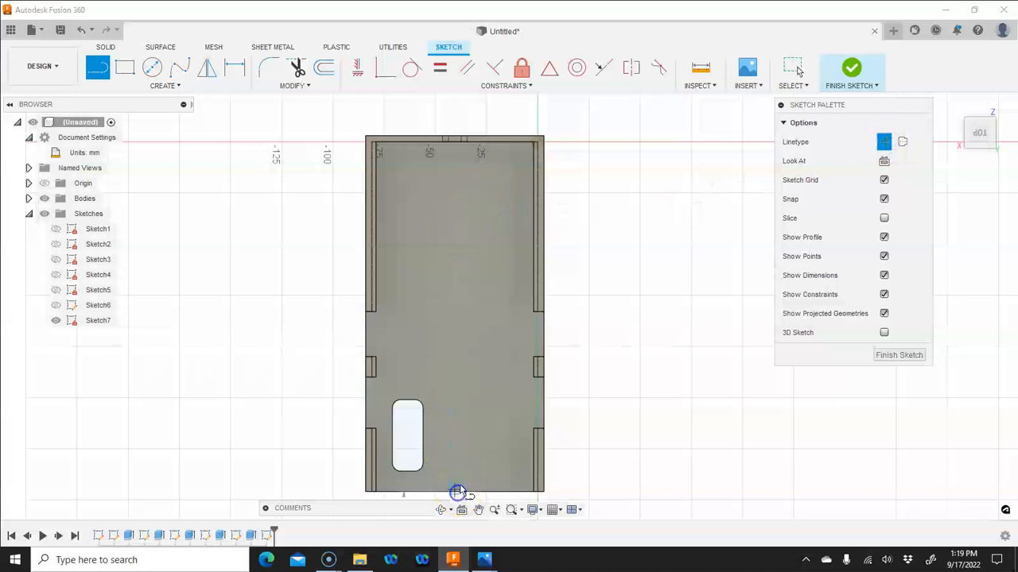
pyautogui.doubleClick(456, 146)
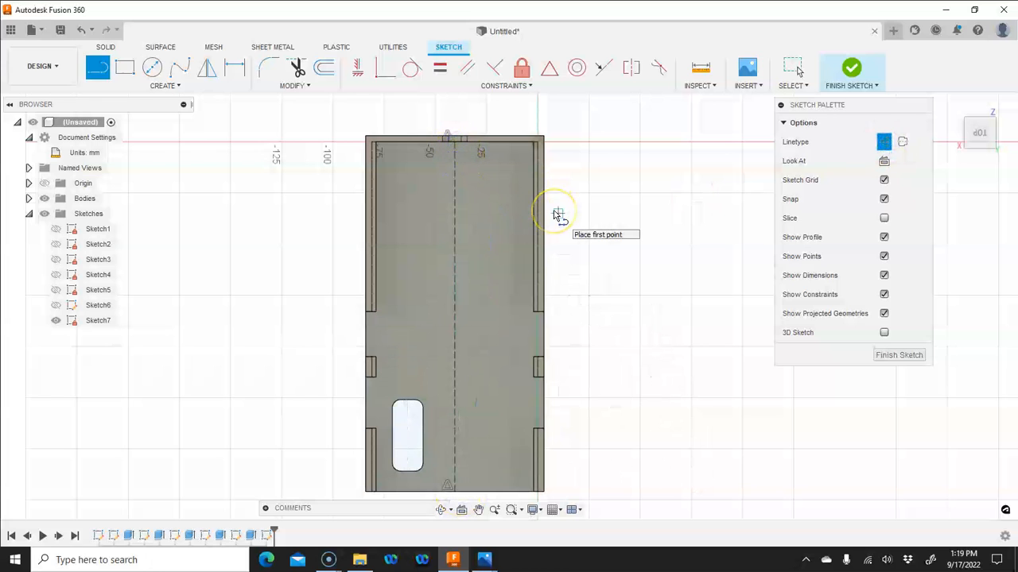
# - Draw a 25 mm diameter center-point circle in normal linetype, centered on the construction line near the end wall with the port opening
pyautogui.rightClick(637, 227)
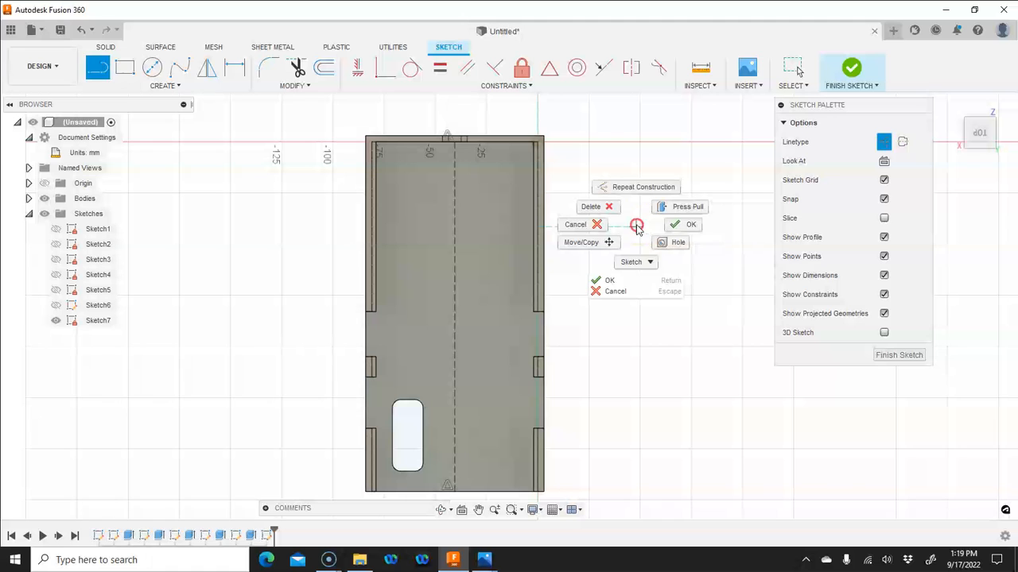
pyautogui.click(651, 261)
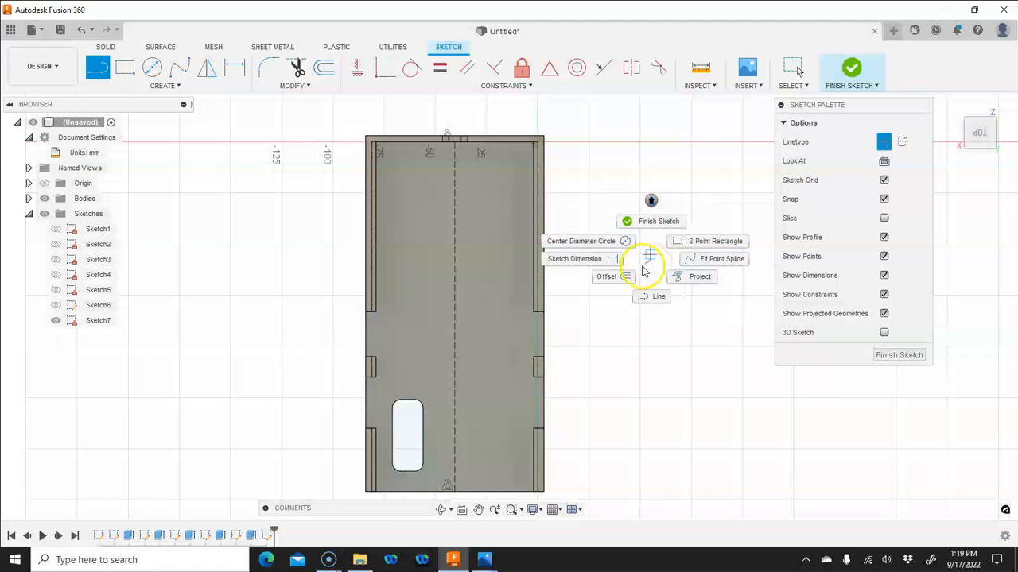
pyautogui.click(606, 241)
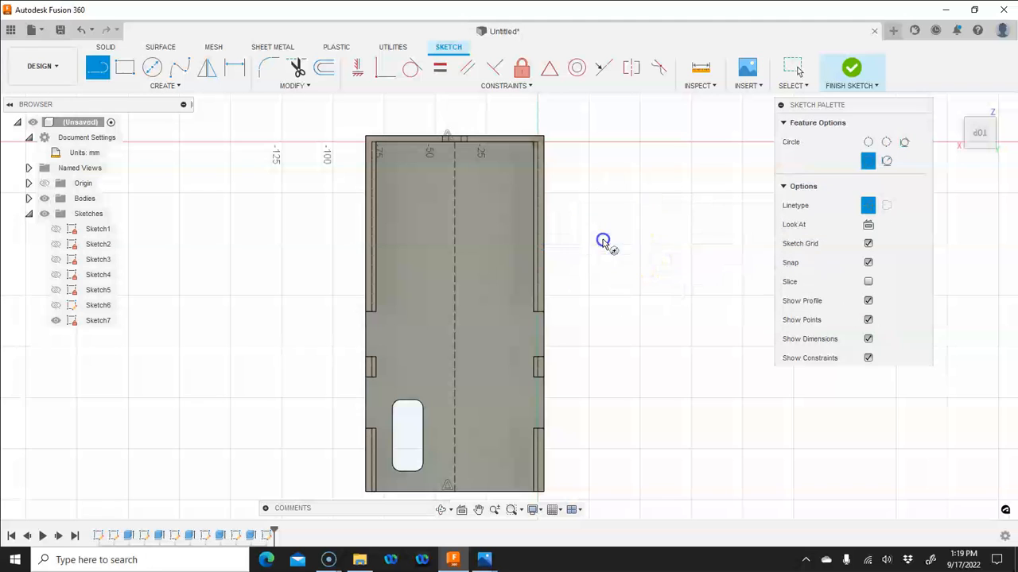
pyautogui.click(453, 193)
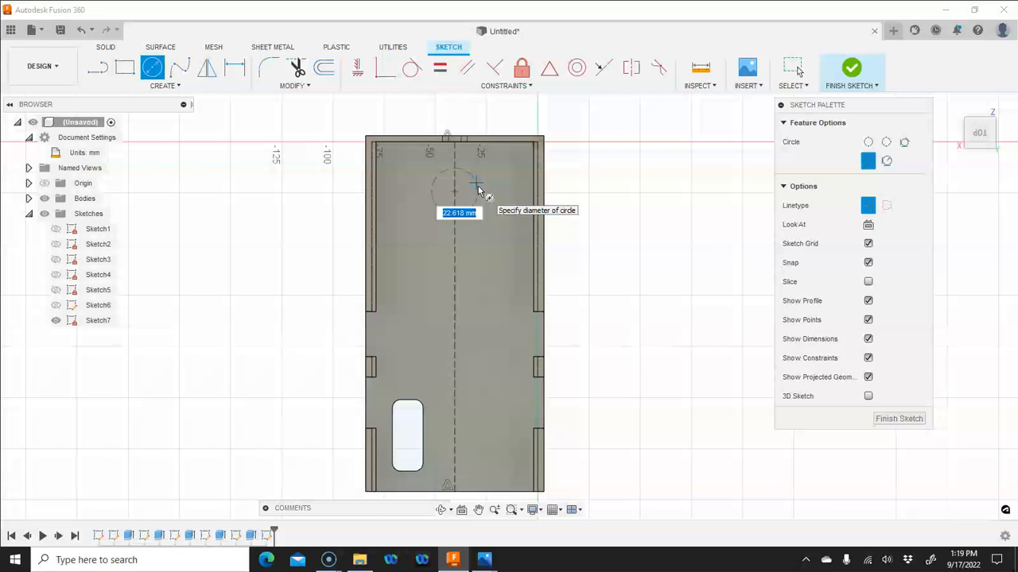
pyautogui.click(868, 206)
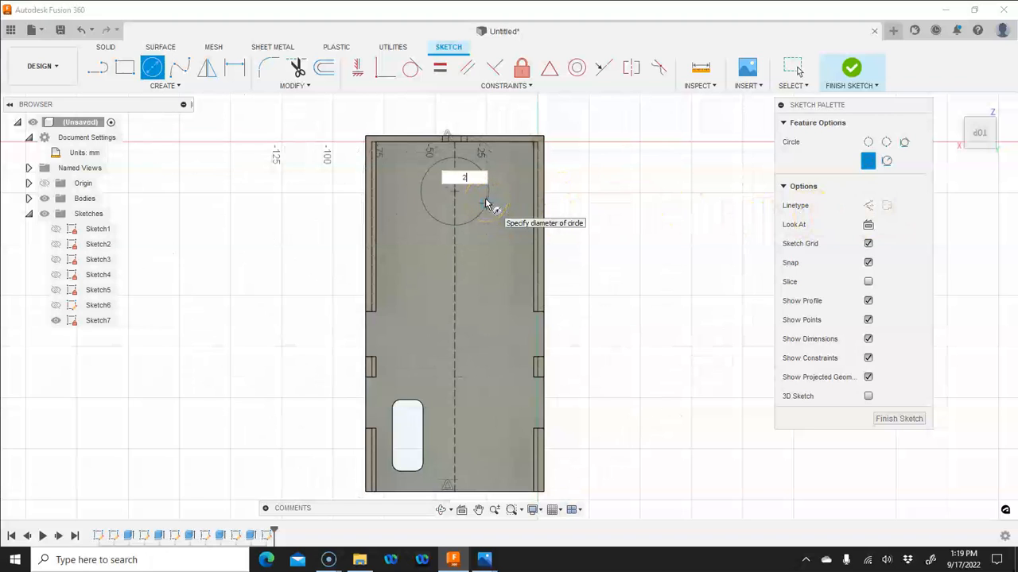
pyautogui.write('5')
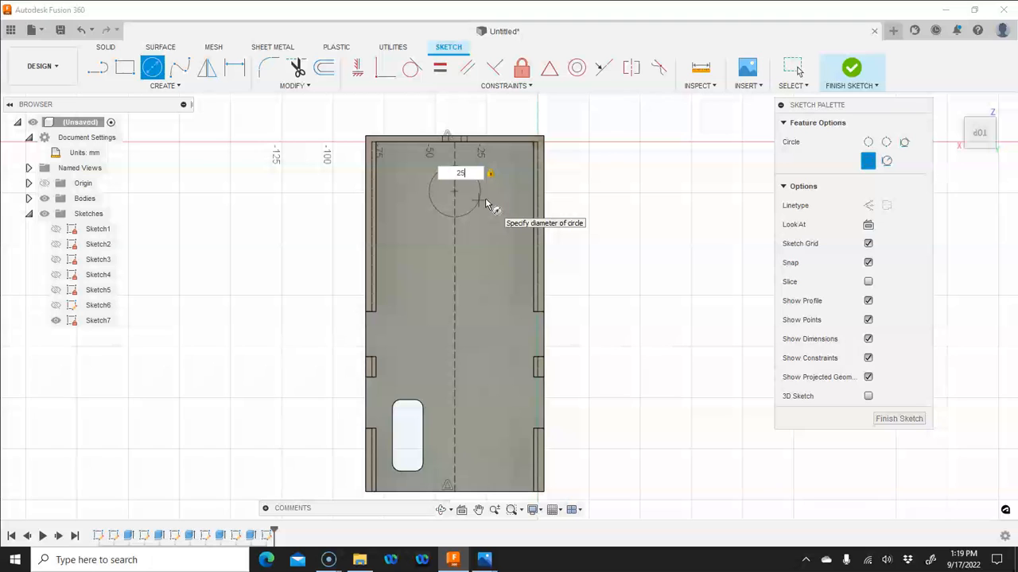
pyautogui.press('Return')
pyautogui.press('Escape')
pyautogui.click(572, 257)
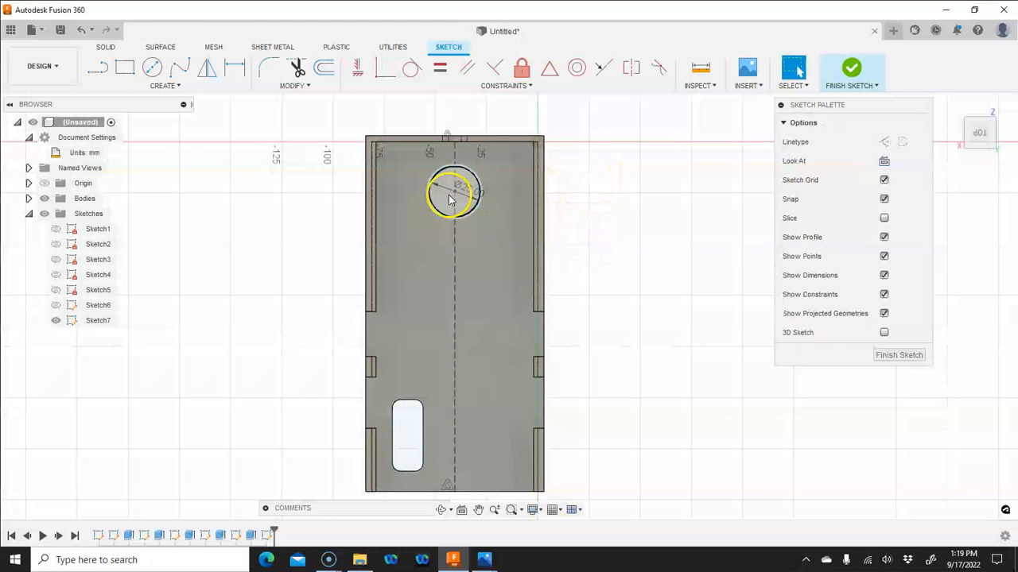
# - Shift the circle along the centerline and dimension its center 20 mm from the inner edge of the port-side end wall
pyautogui.moveTo(455, 197); pyautogui.dragTo(457, 214)
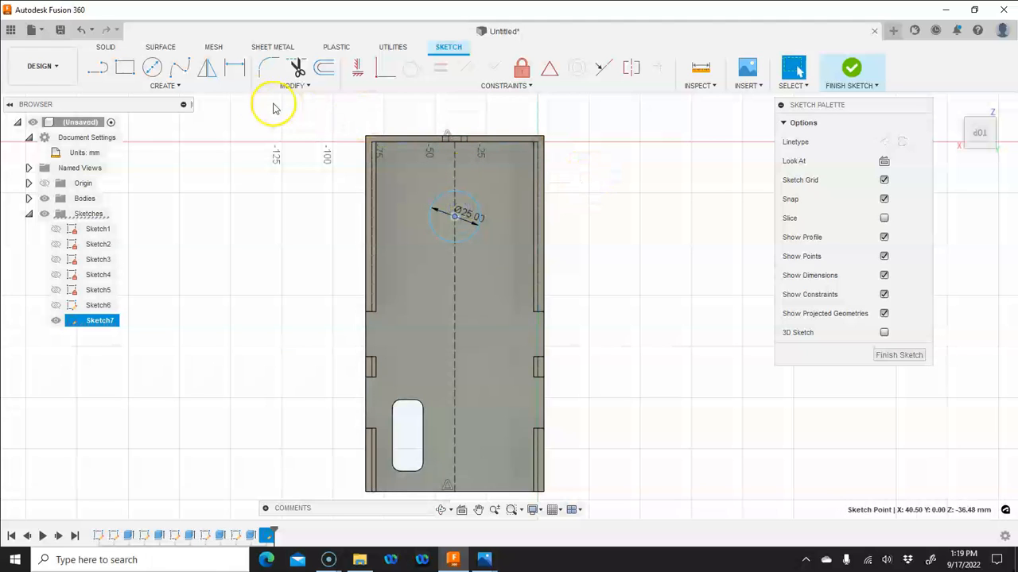
pyautogui.click(234, 67)
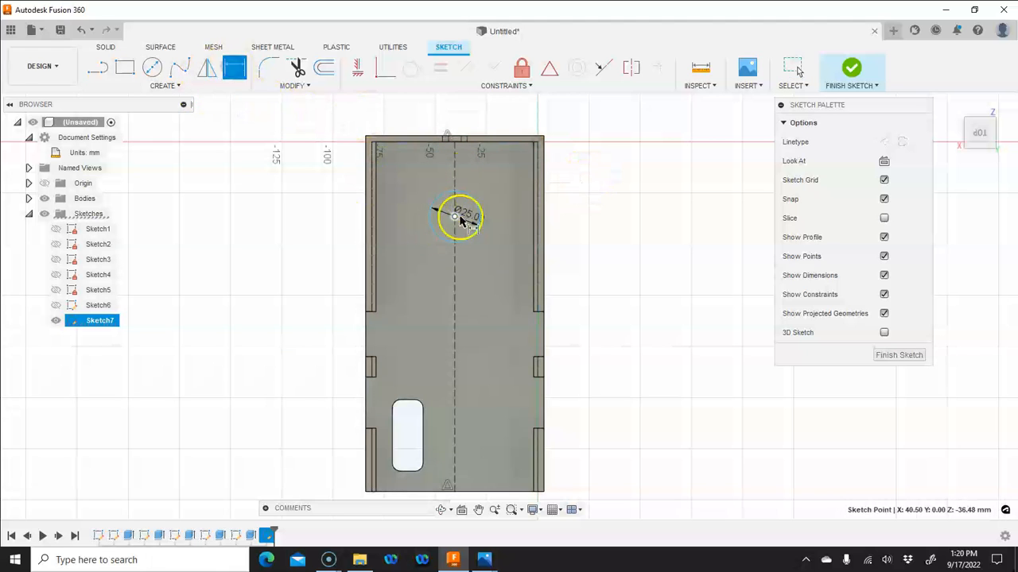
pyautogui.click(483, 143)
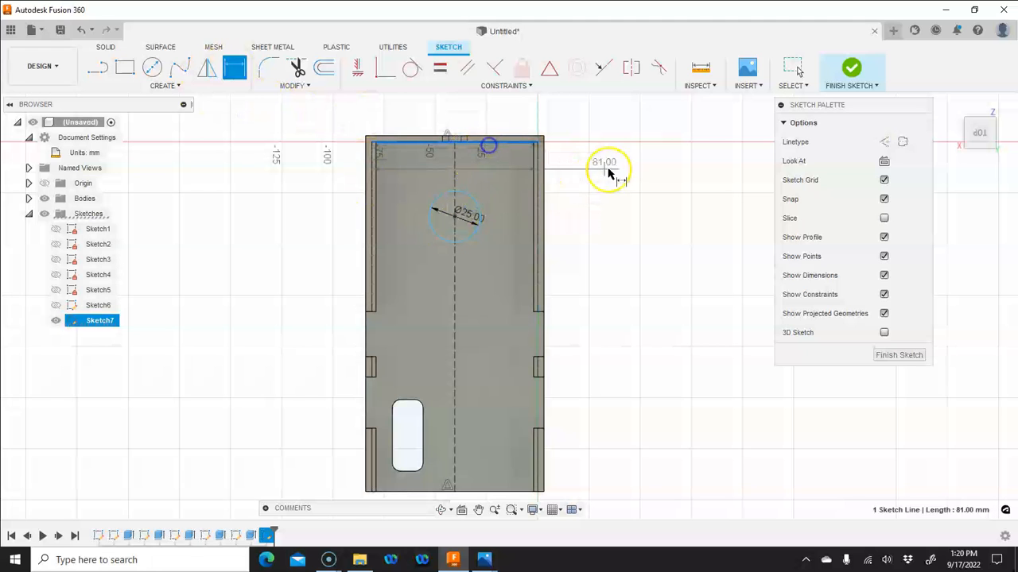
pyautogui.click(478, 203)
pyautogui.click(586, 205)
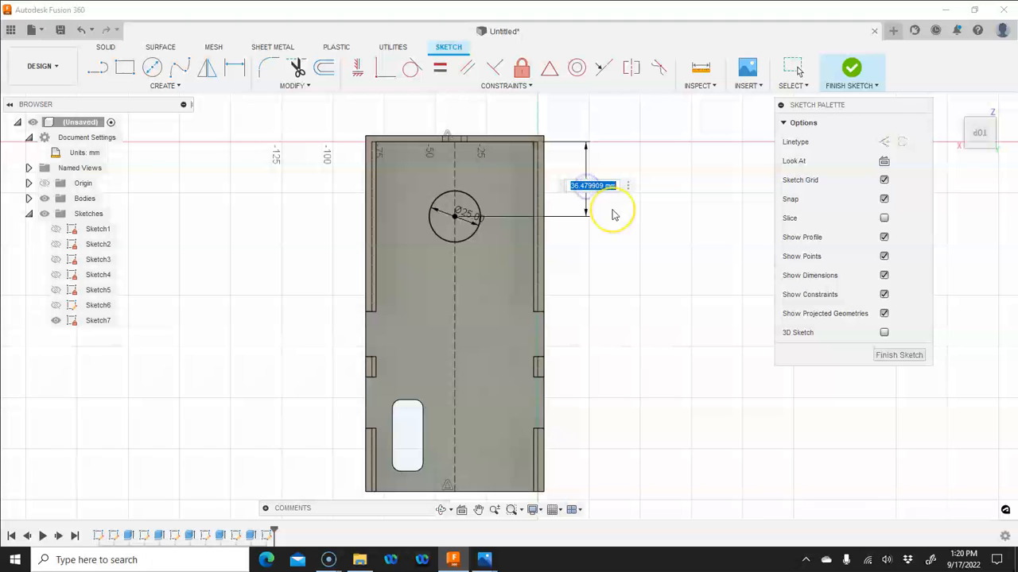
pyautogui.write('20')
pyautogui.press('Return')
pyautogui.rightClick(609, 218)
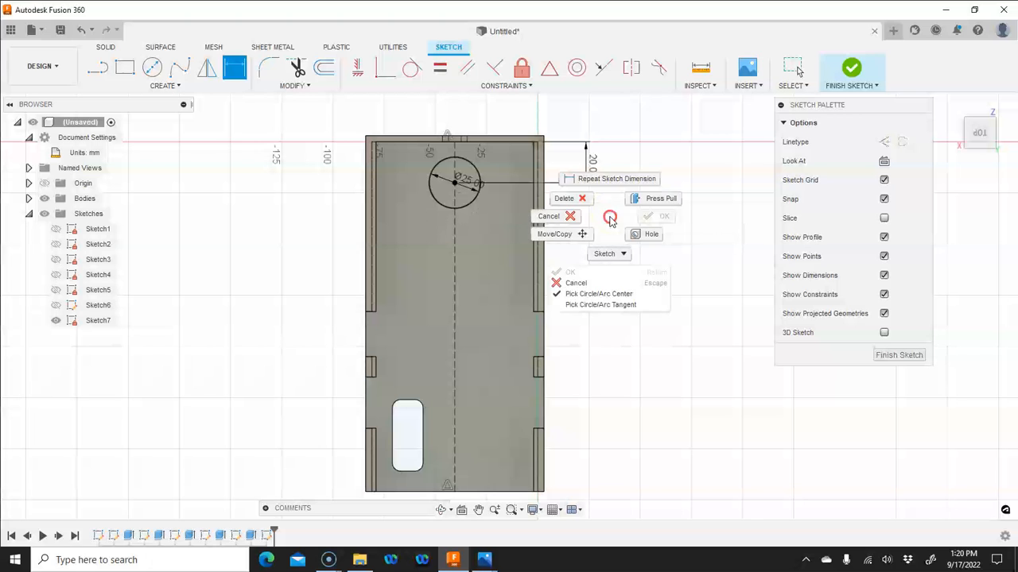
pyautogui.click(648, 223)
pyautogui.click(574, 272)
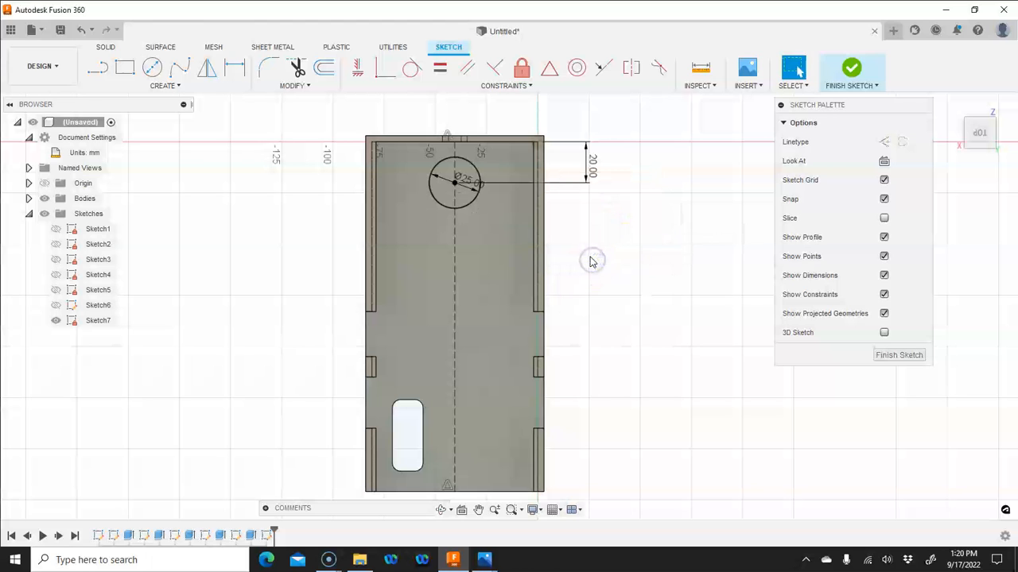
# - Set up a rectangular pattern of the circle along the construction centerline with a distance of -30 mm
pyautogui.click(450, 210)
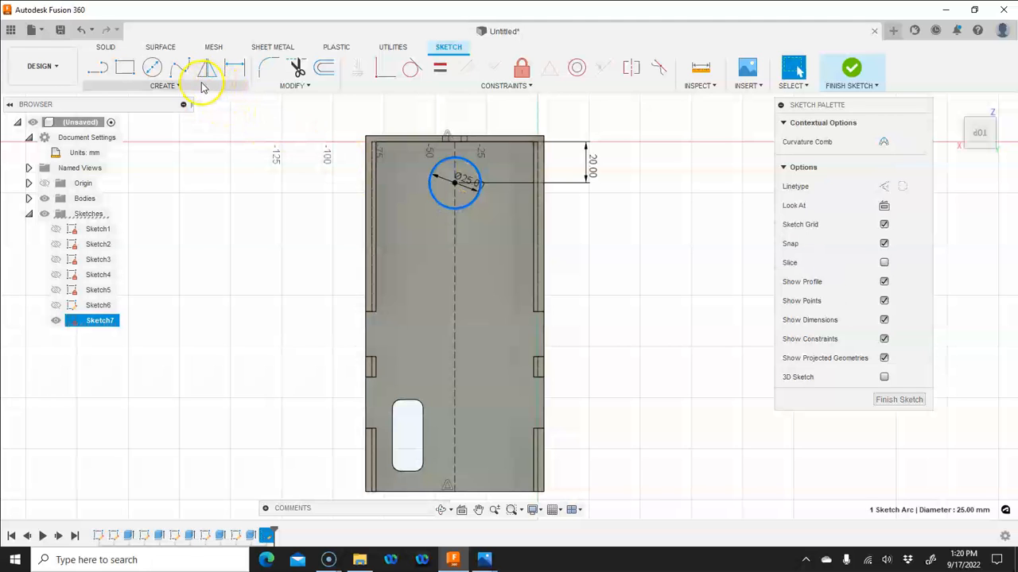
pyautogui.click(203, 85)
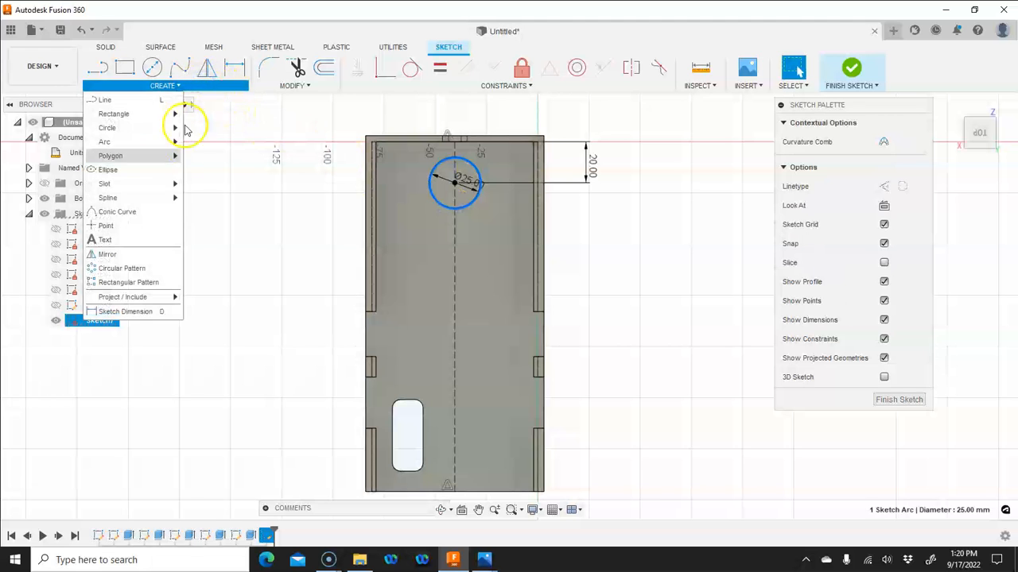
pyautogui.click(154, 284)
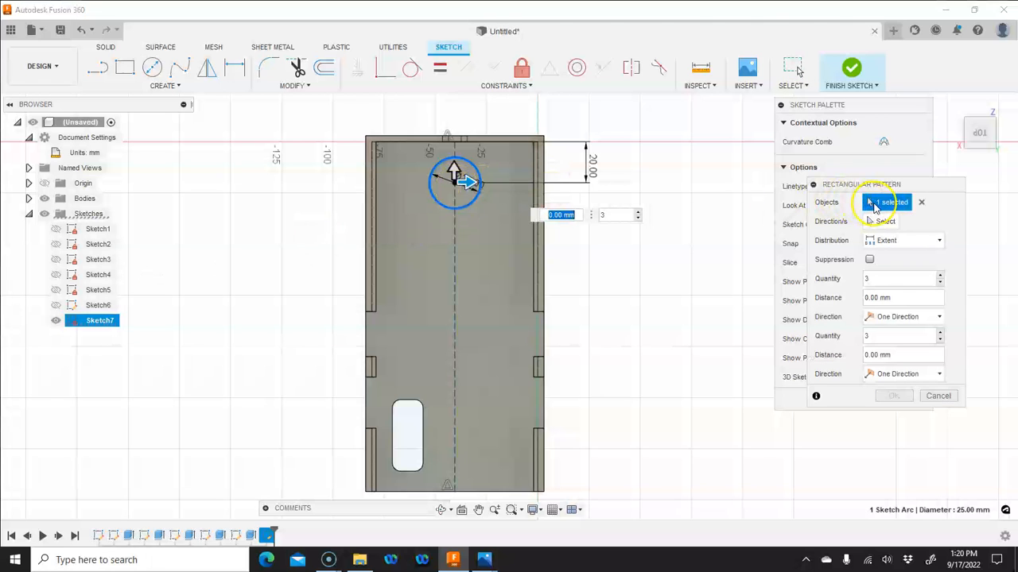
pyautogui.moveTo(847, 190)
pyautogui.mouseDown()
pyautogui.moveTo(751, 202)
pyautogui.moveTo(810, 125)
pyautogui.mouseUp()
pyautogui.click(780, 105)
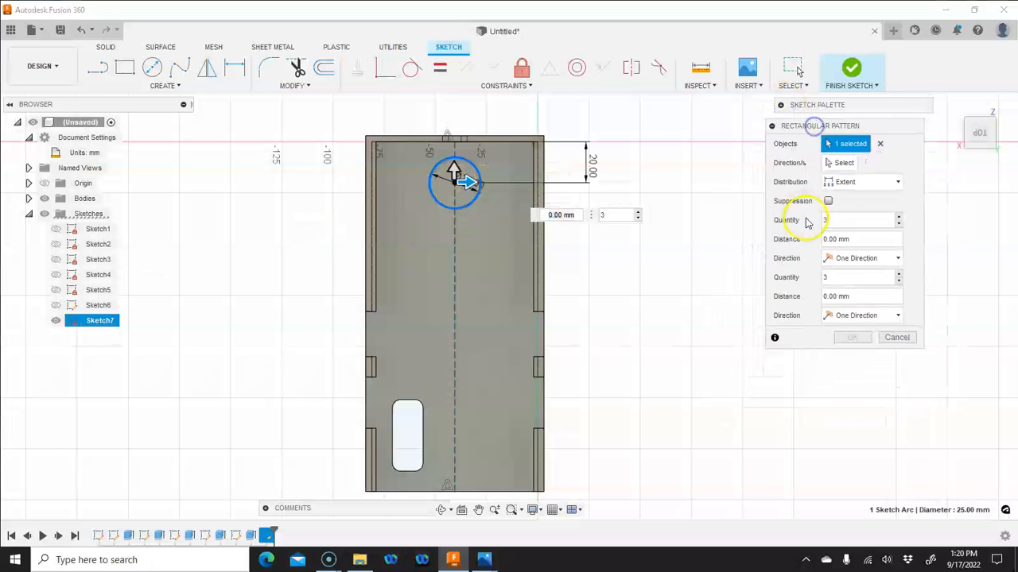
pyautogui.click(841, 163)
pyautogui.click(454, 266)
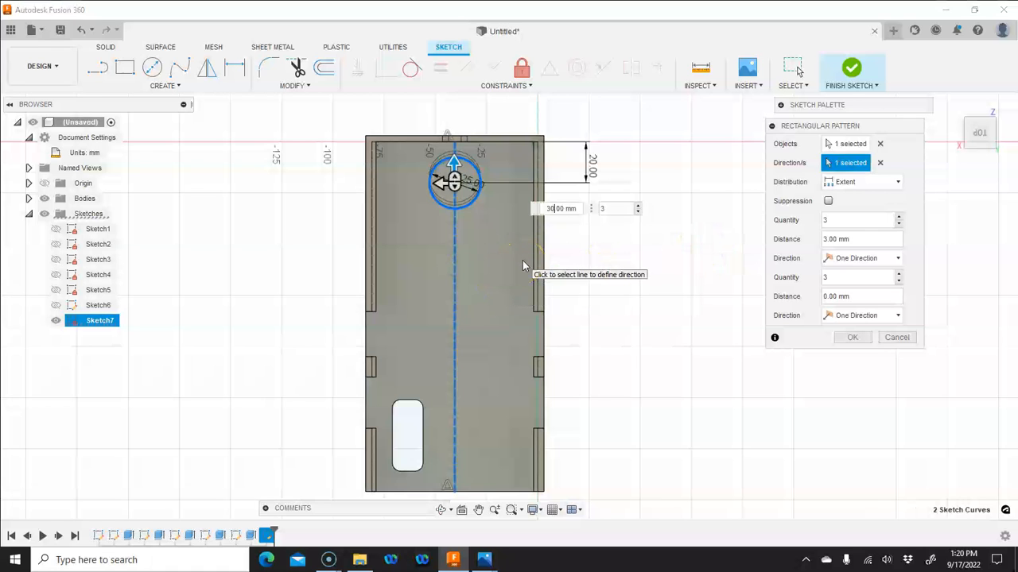
pyautogui.press('Return')
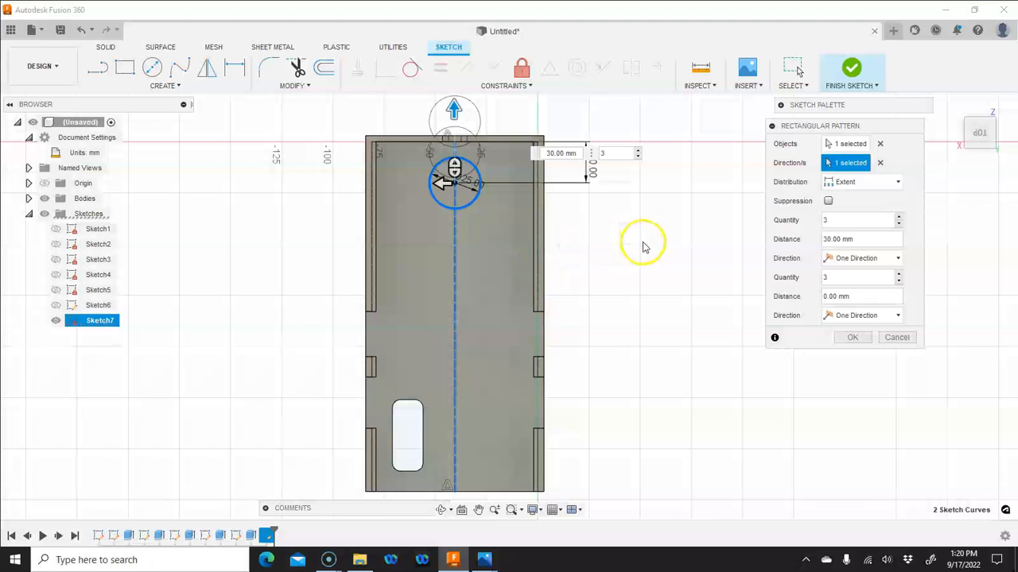
pyautogui.click(825, 241)
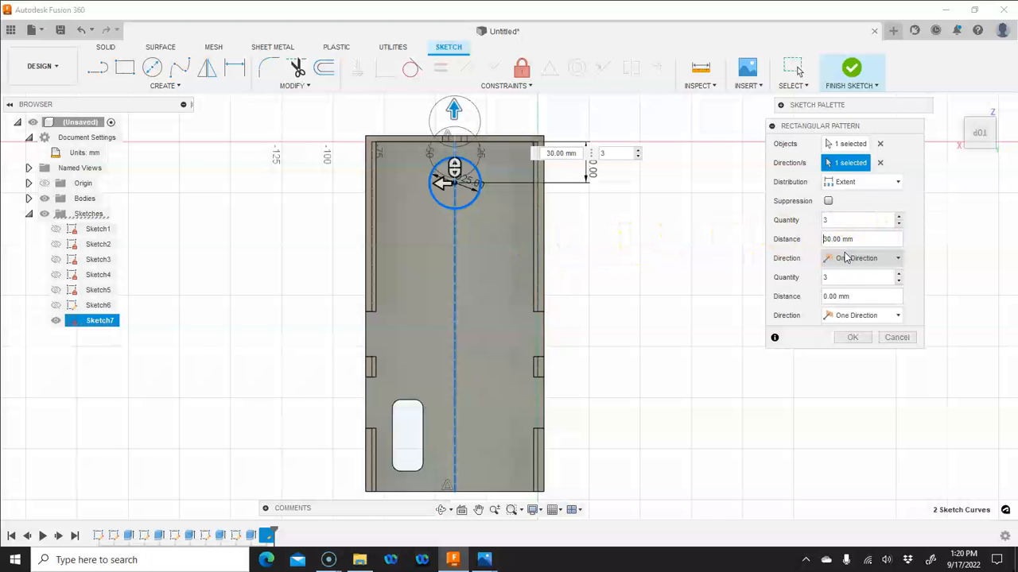
pyautogui.write('-')
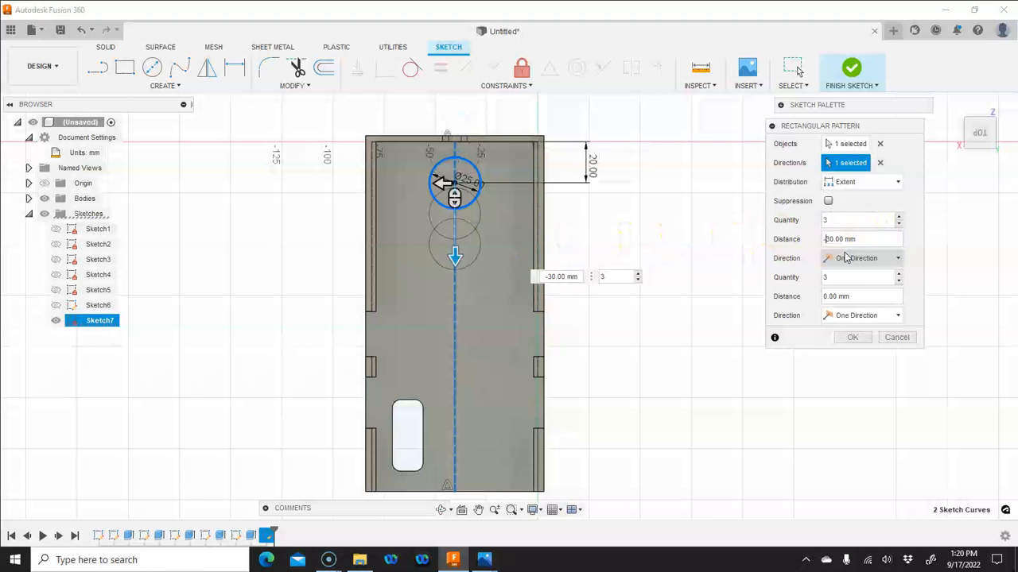
# - Switch the pattern's distribution to Spacing, with -30 mm between instances and a quantity of 4 along the centerline
pyautogui.click(846, 184)
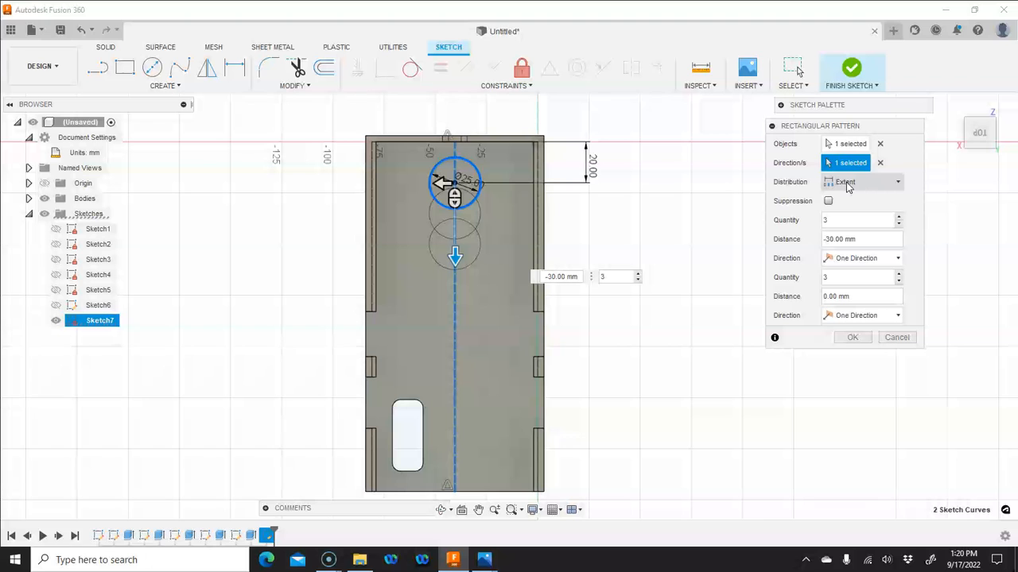
pyautogui.click(848, 186)
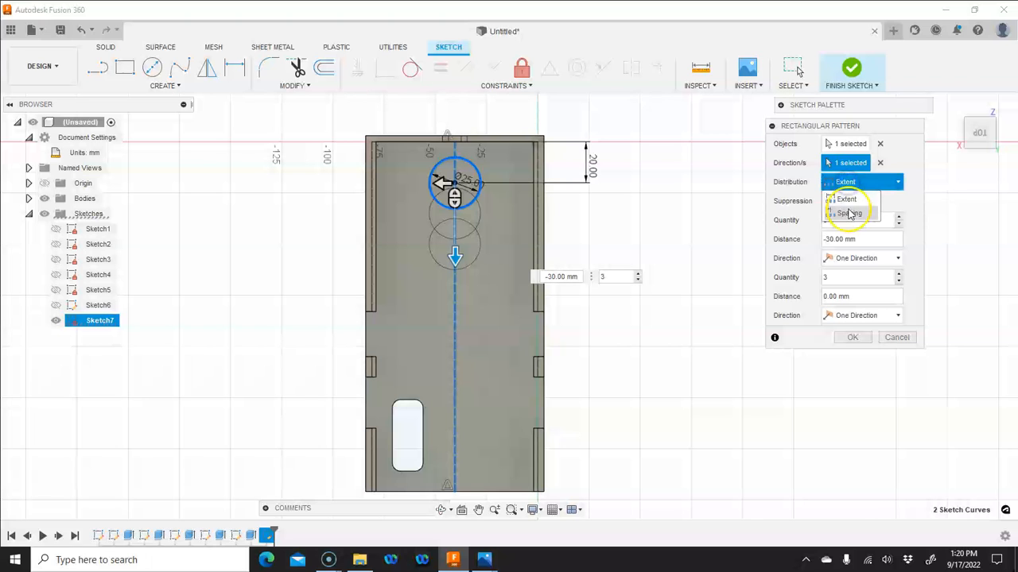
pyautogui.click(849, 213)
pyautogui.click(843, 240)
pyautogui.moveTo(835, 240); pyautogui.dragTo(827, 240)
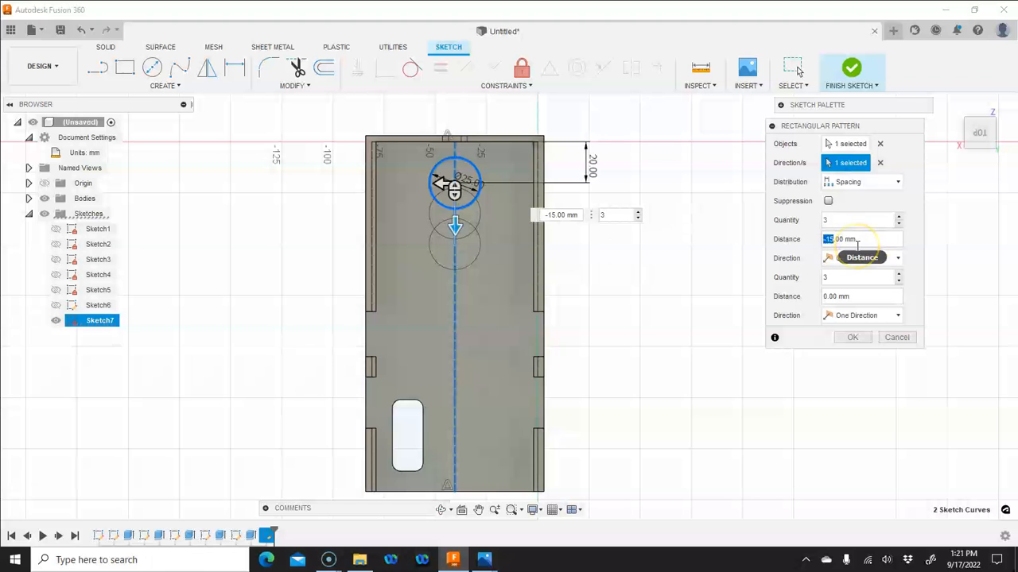
pyautogui.write('-30')
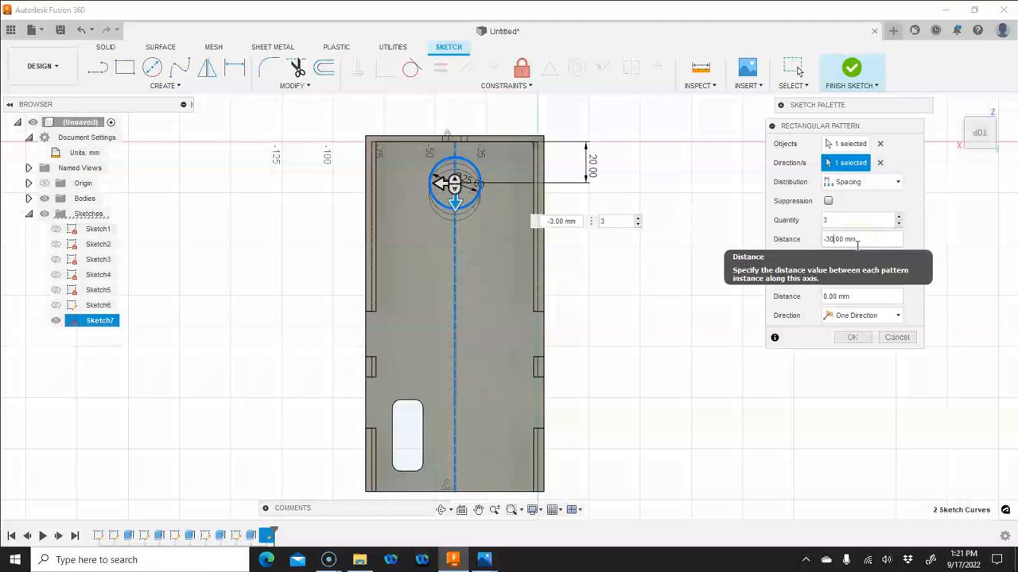
pyautogui.click(898, 216)
pyautogui.click(898, 216)
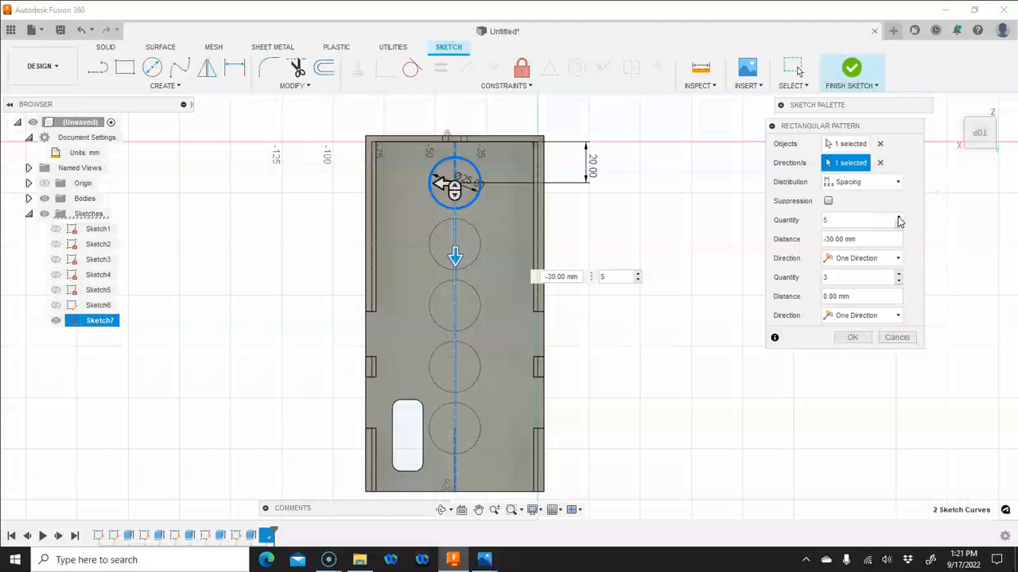
pyautogui.click(899, 225)
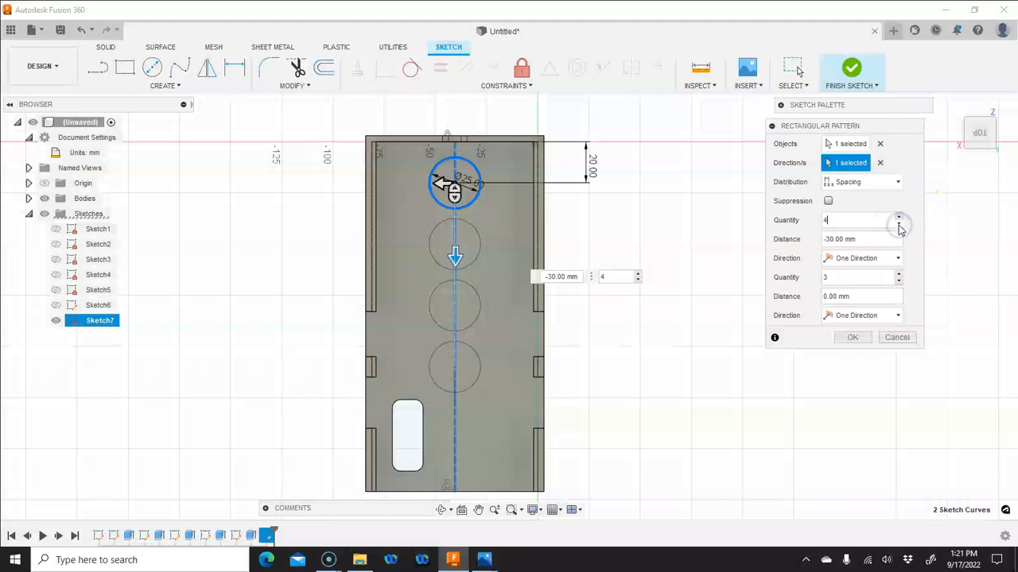
# - Accept the rectangular pattern of four circles and finish the sketch
pyautogui.click(859, 338)
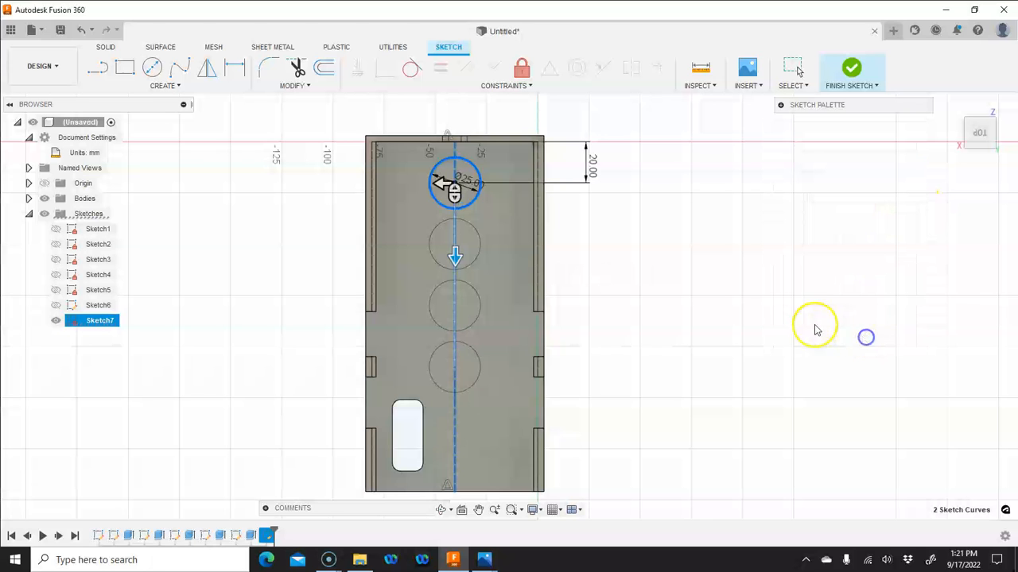
pyautogui.click(764, 286)
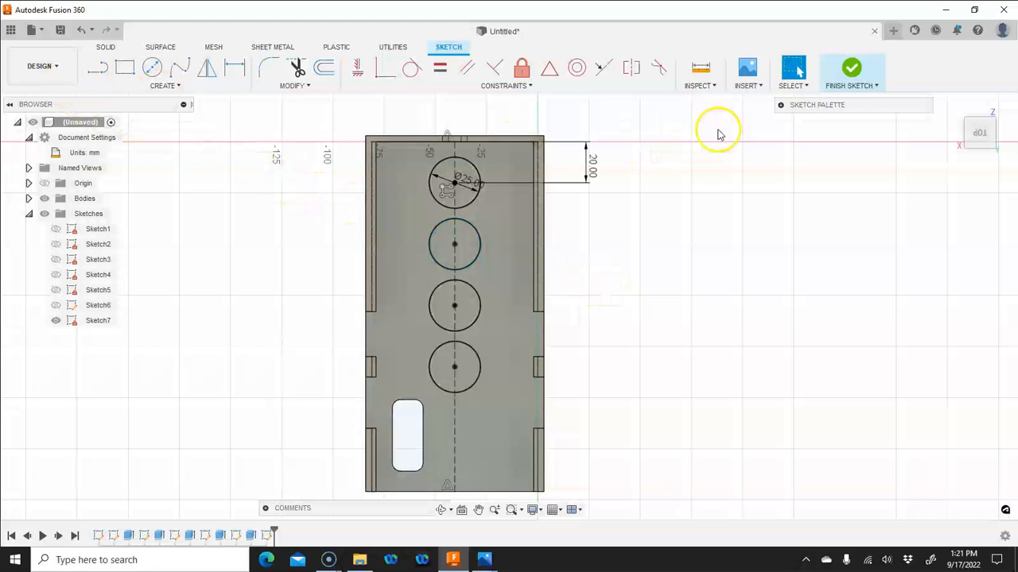
pyautogui.click(845, 73)
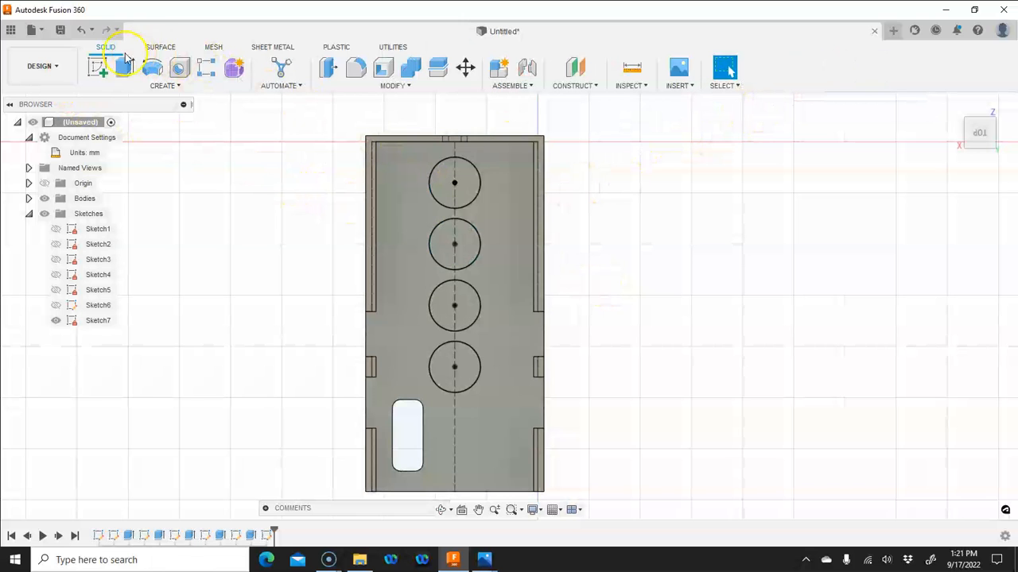
# - Extrude the four 25 mm circles as a cut through the case floor, with extent type All and the direction flipped
pyautogui.click(124, 66)
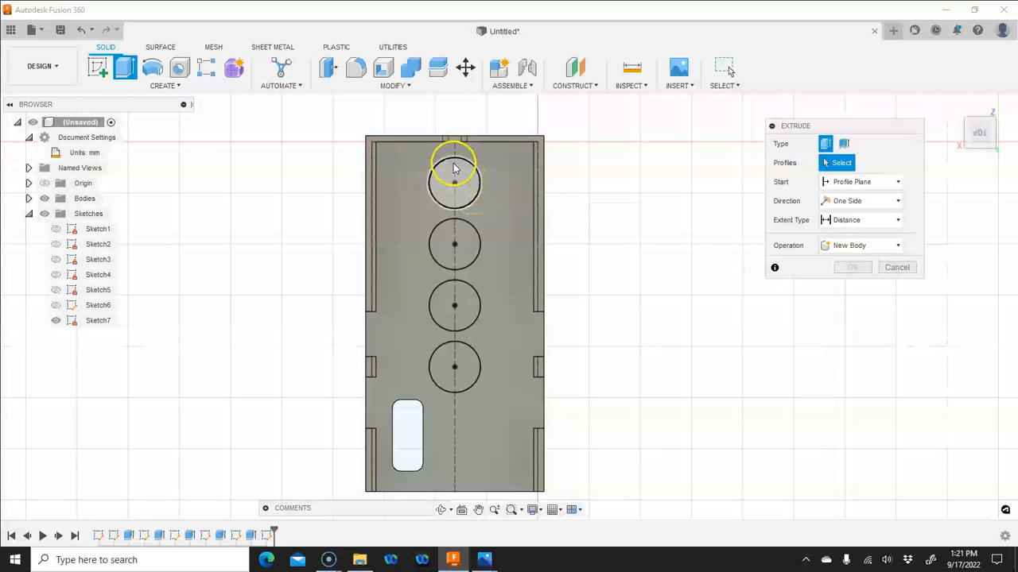
pyautogui.click(406, 87)
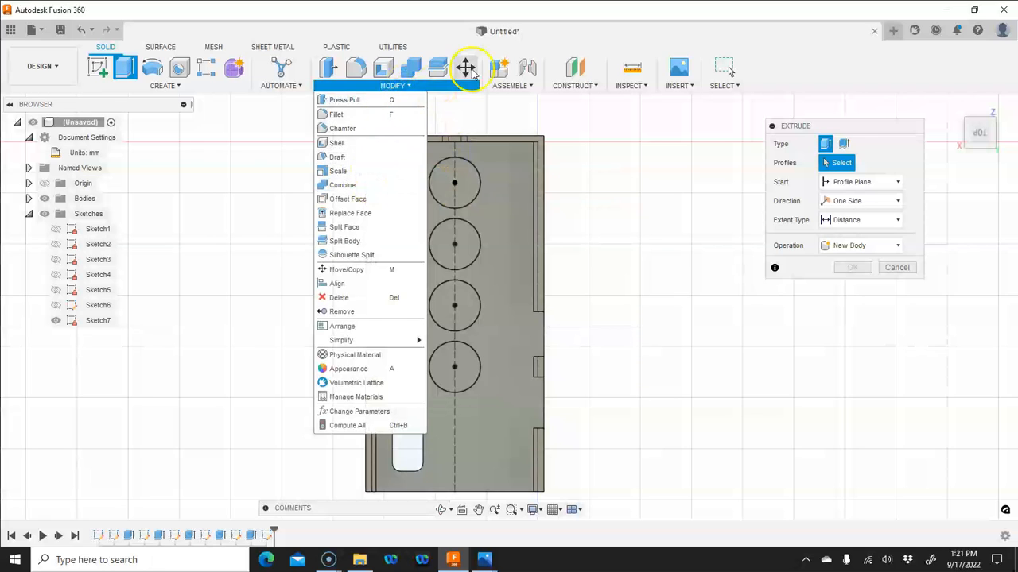
pyautogui.click(439, 33)
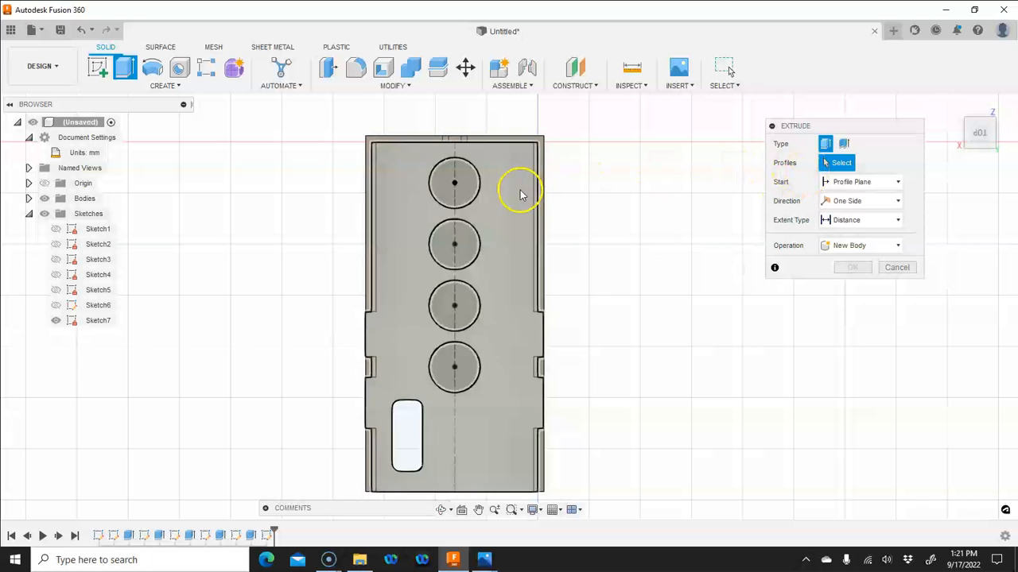
pyautogui.click(465, 184)
pyautogui.click(460, 249)
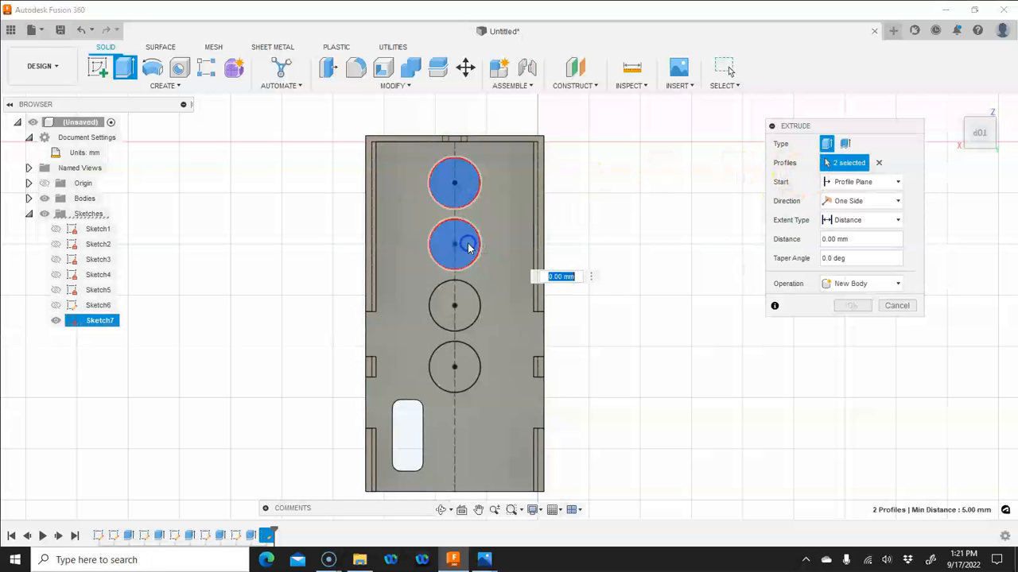
pyautogui.click(466, 299)
pyautogui.click(471, 361)
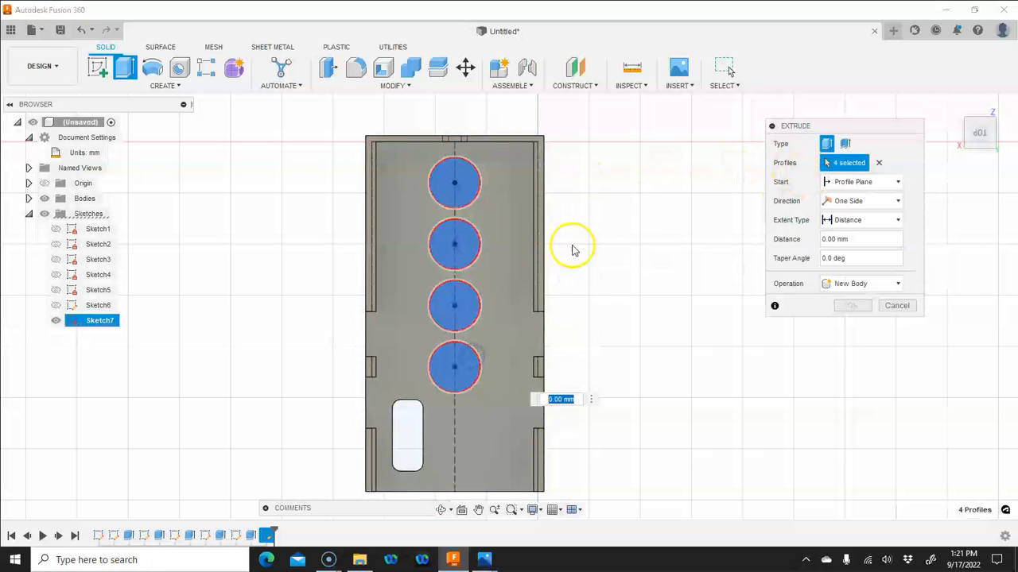
pyautogui.click(867, 220)
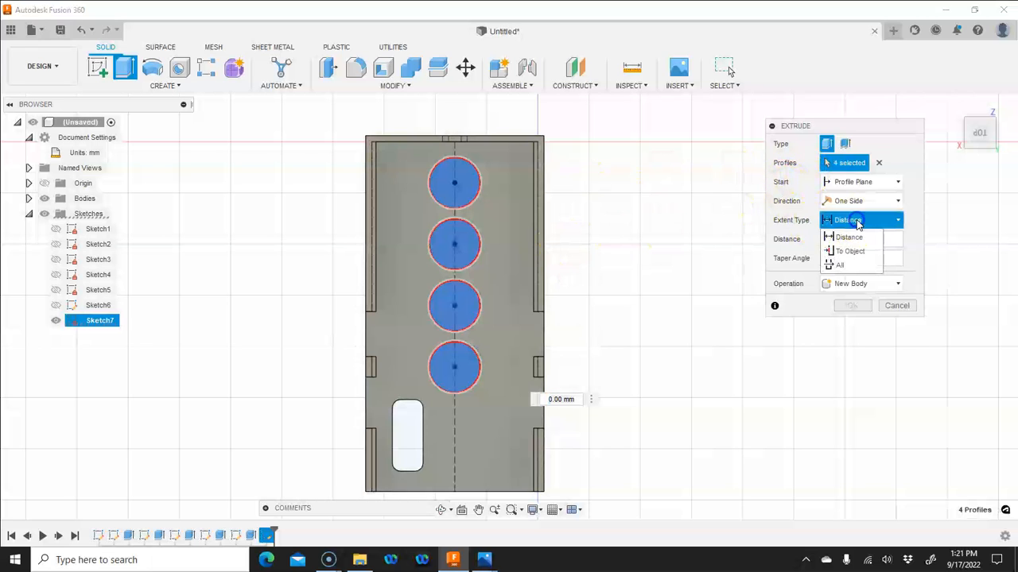
pyautogui.click(849, 262)
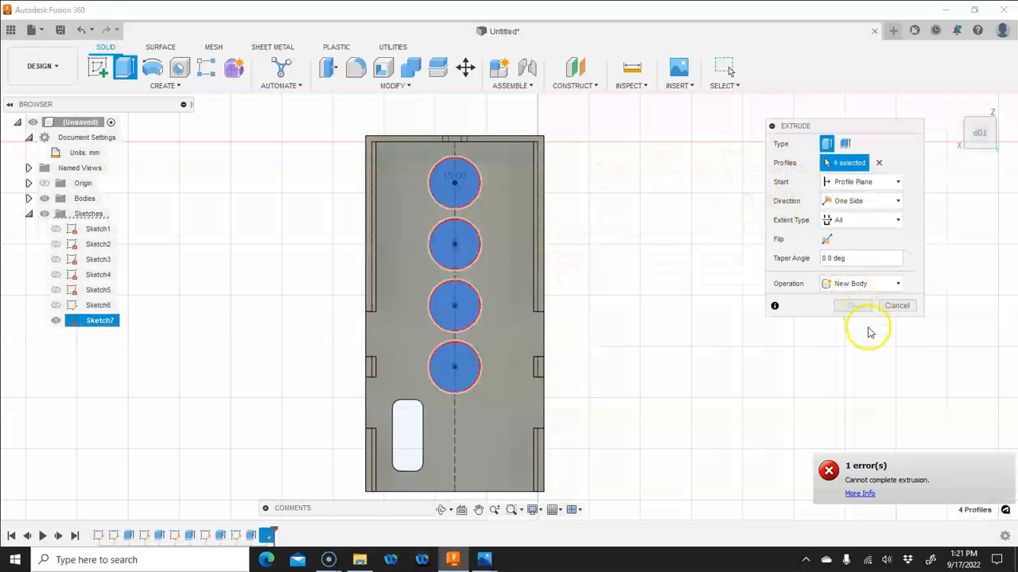
pyautogui.click(827, 240)
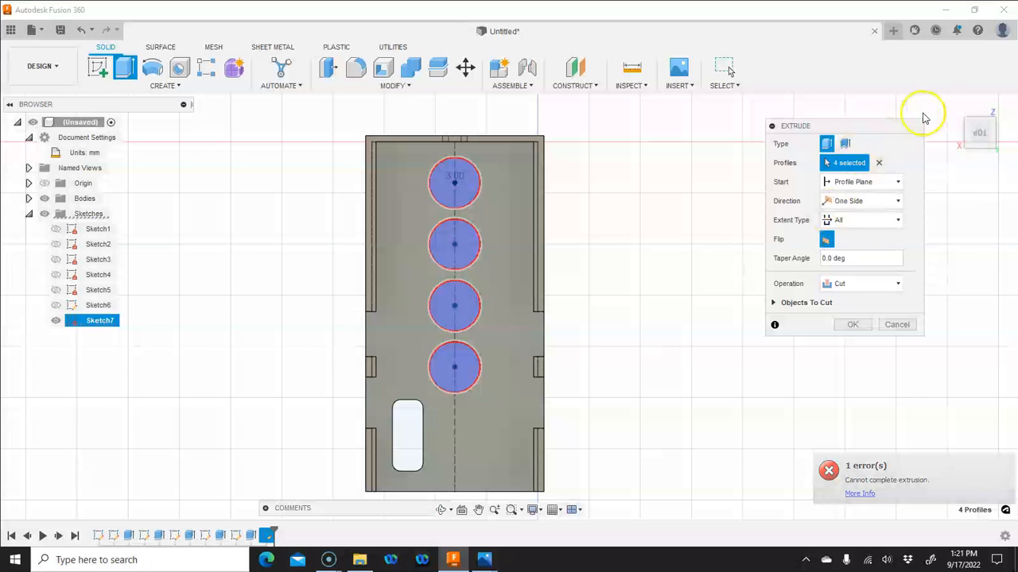
pyautogui.click(954, 105)
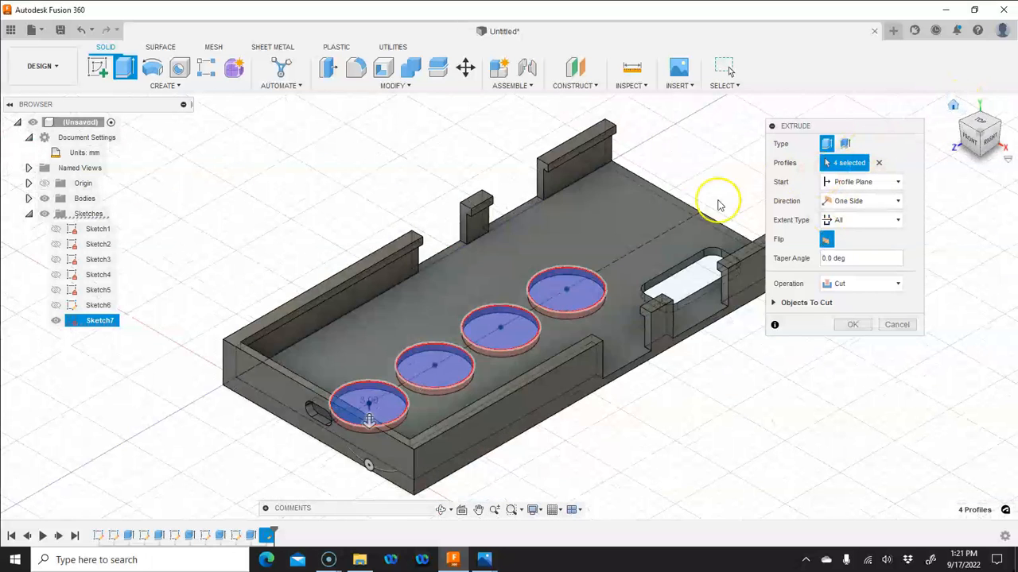
pyautogui.click(849, 325)
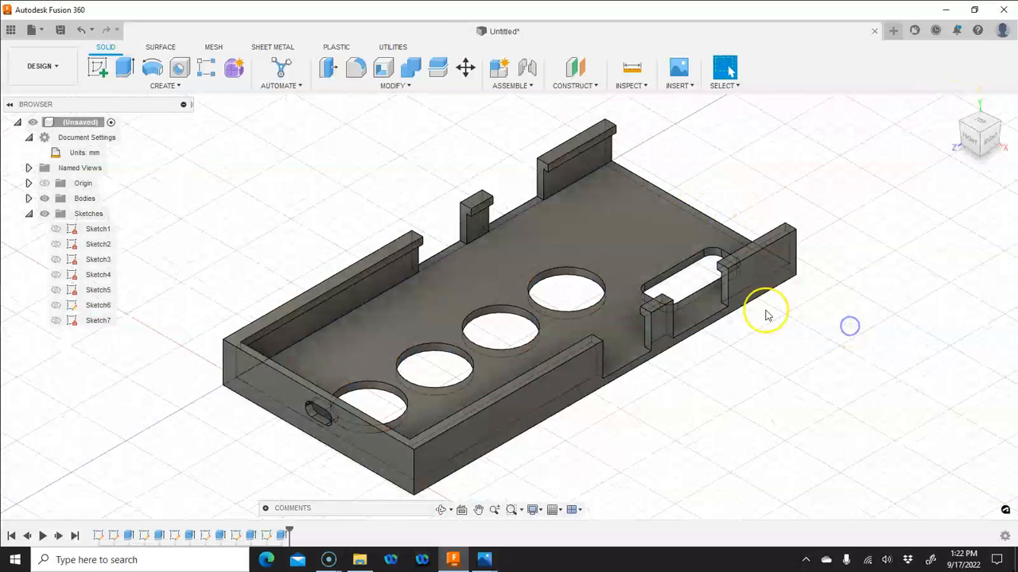
# - Assign the Plastic physical material from the Fusion 360 Material Library to the phone case body
pyautogui.scroll(-2, 766, 314)
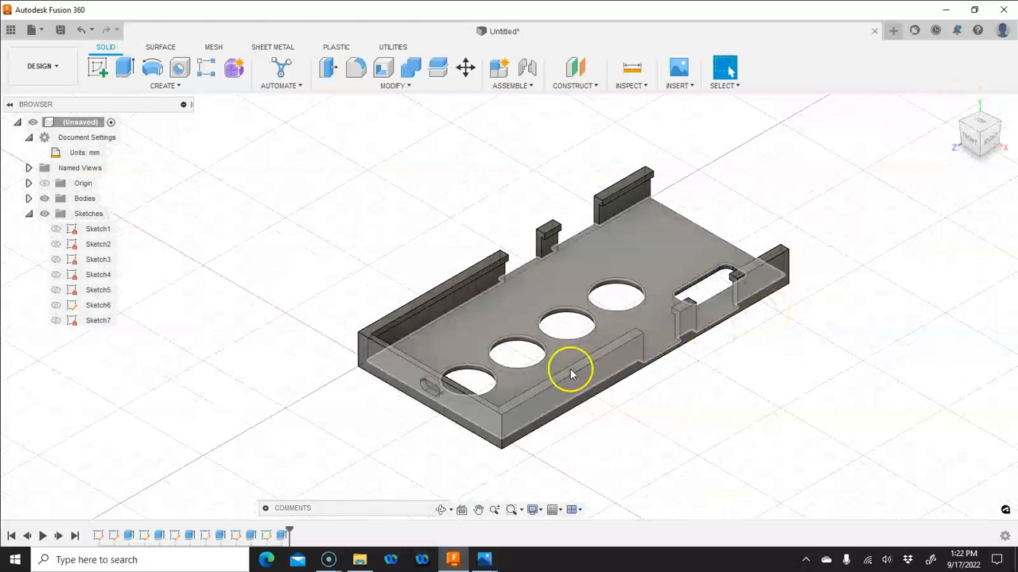
pyautogui.click(443, 513)
pyautogui.moveTo(442, 486); pyautogui.dragTo(433, 451)
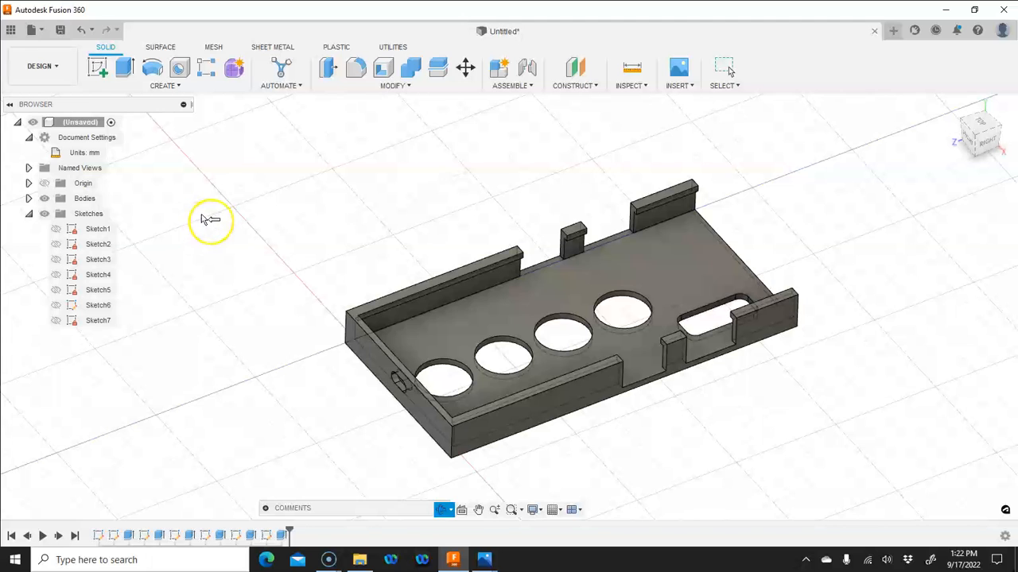
pyautogui.press('Escape')
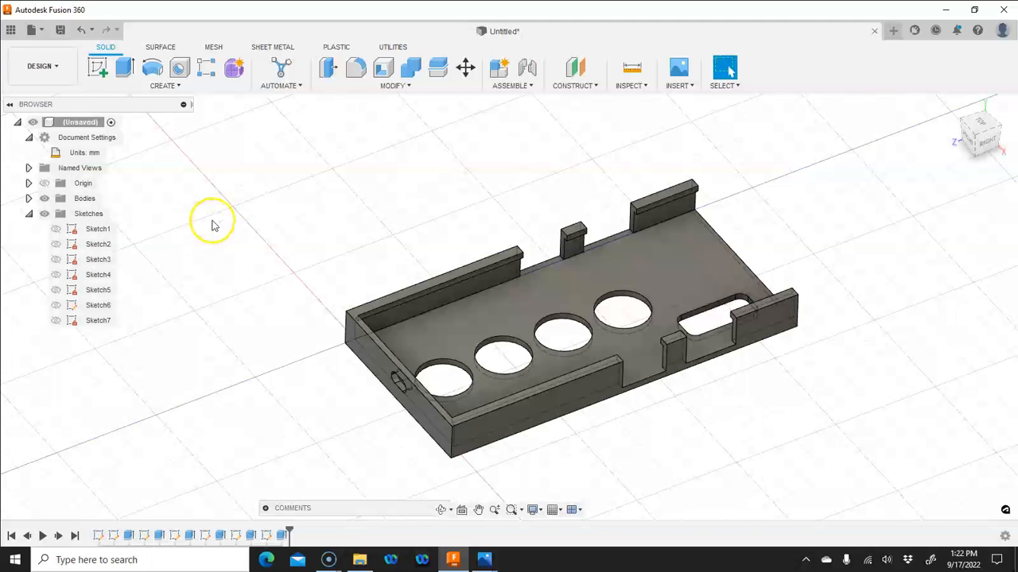
pyautogui.click(29, 198)
pyautogui.rightClick(95, 214)
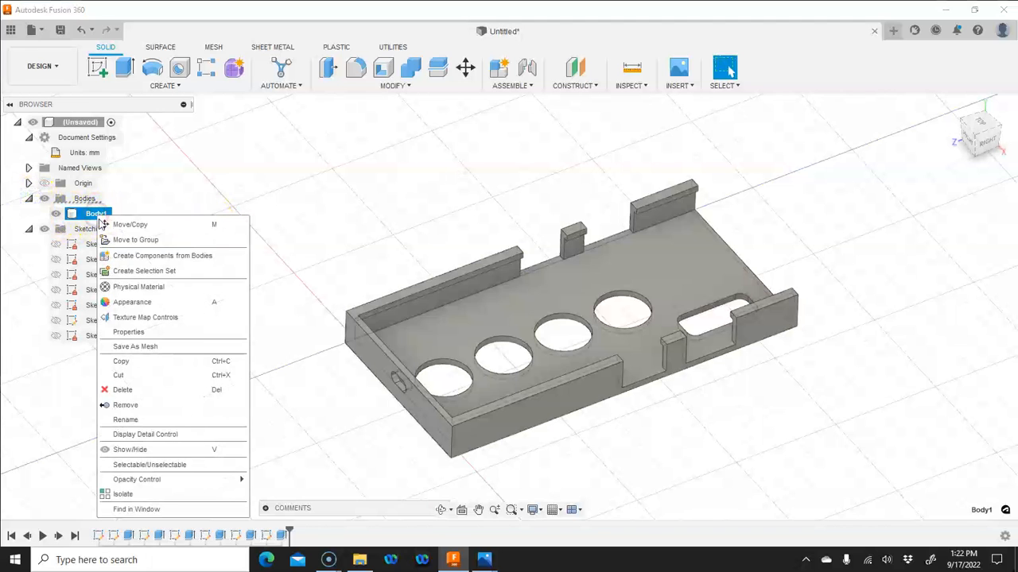
pyautogui.click(142, 286)
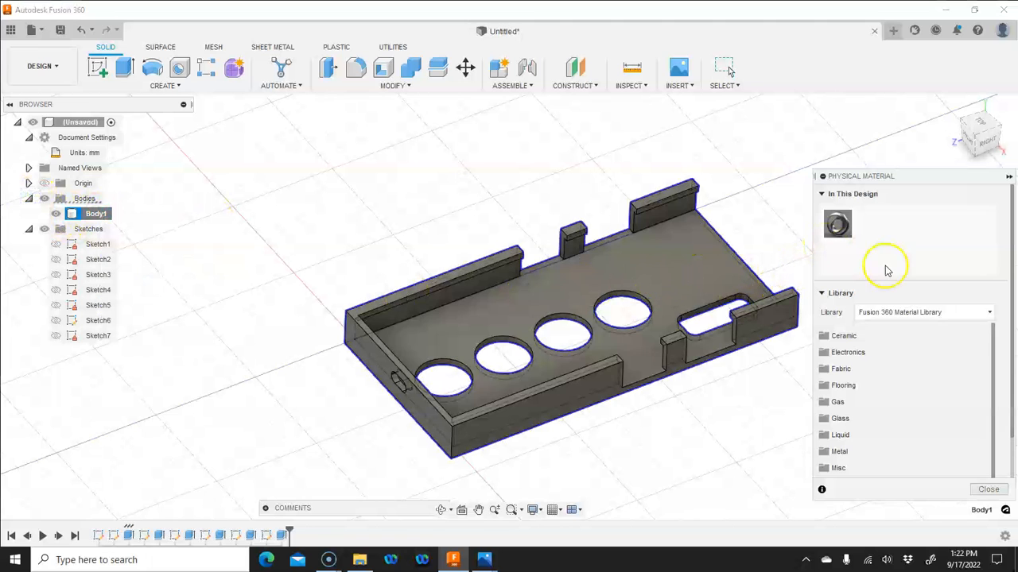
pyautogui.scroll(-2, 857, 434)
pyautogui.click(841, 435)
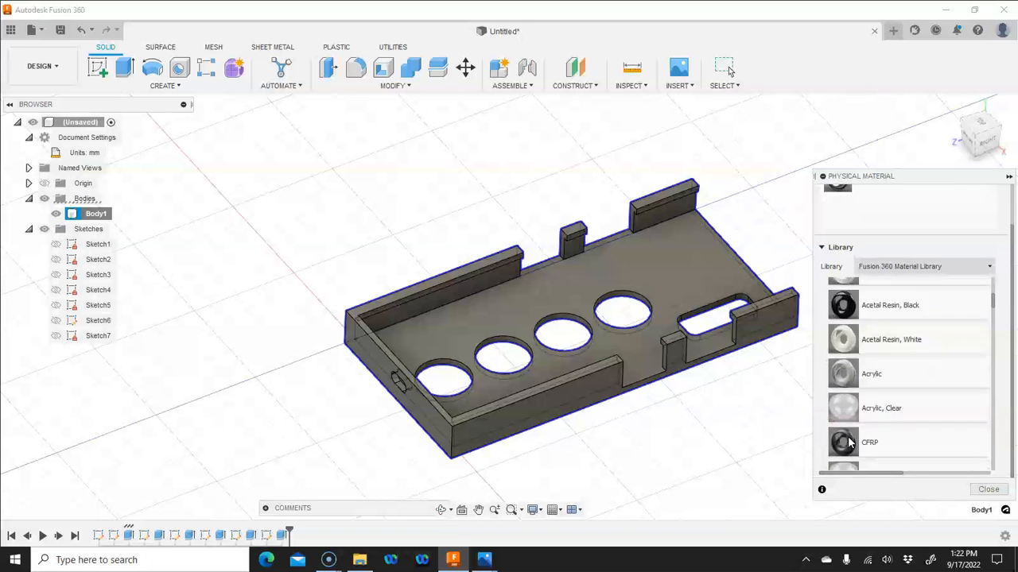
pyautogui.scroll(-6, 850, 442)
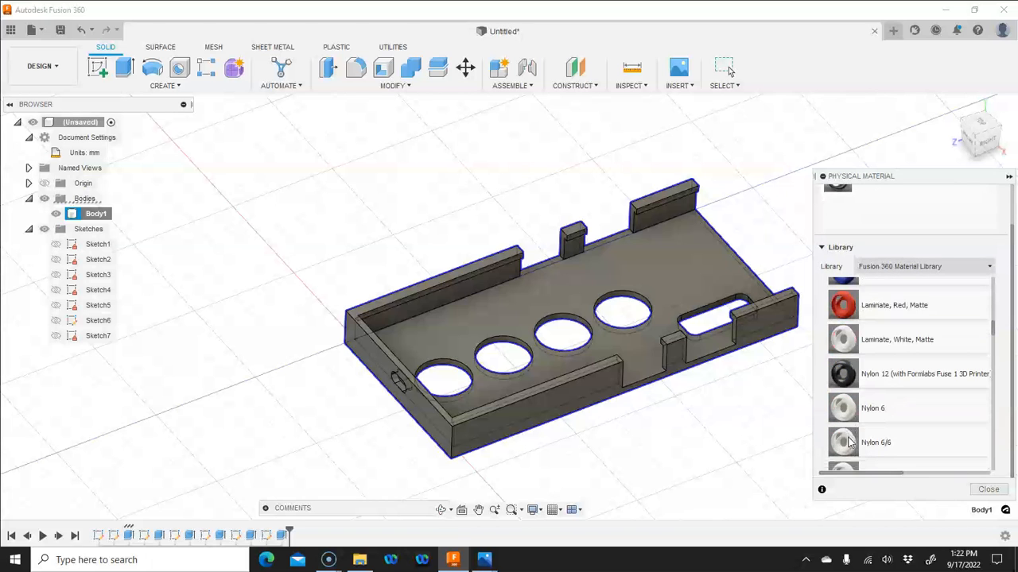
pyautogui.scroll(-5, 849, 434)
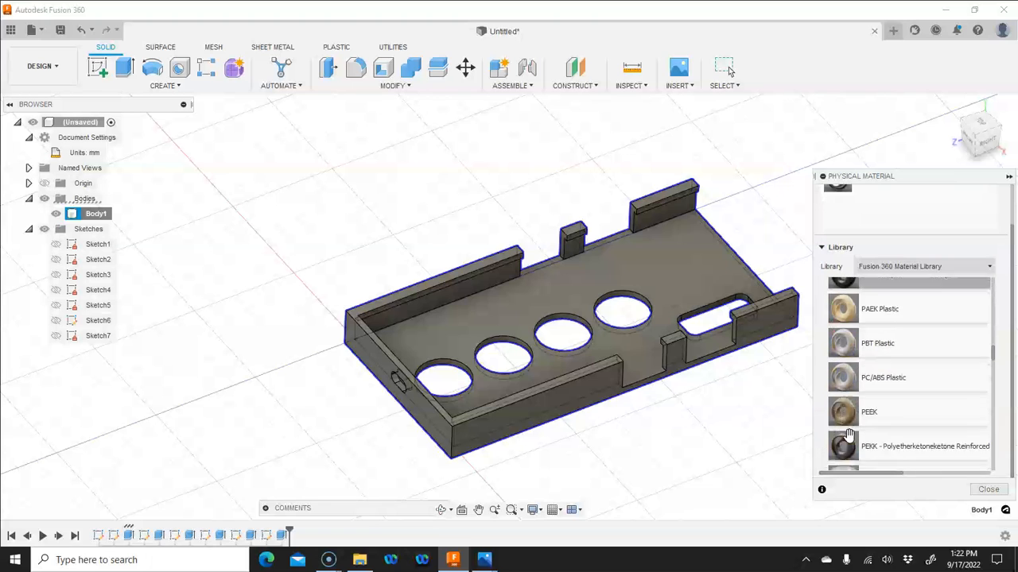
pyautogui.scroll(-3, 849, 434)
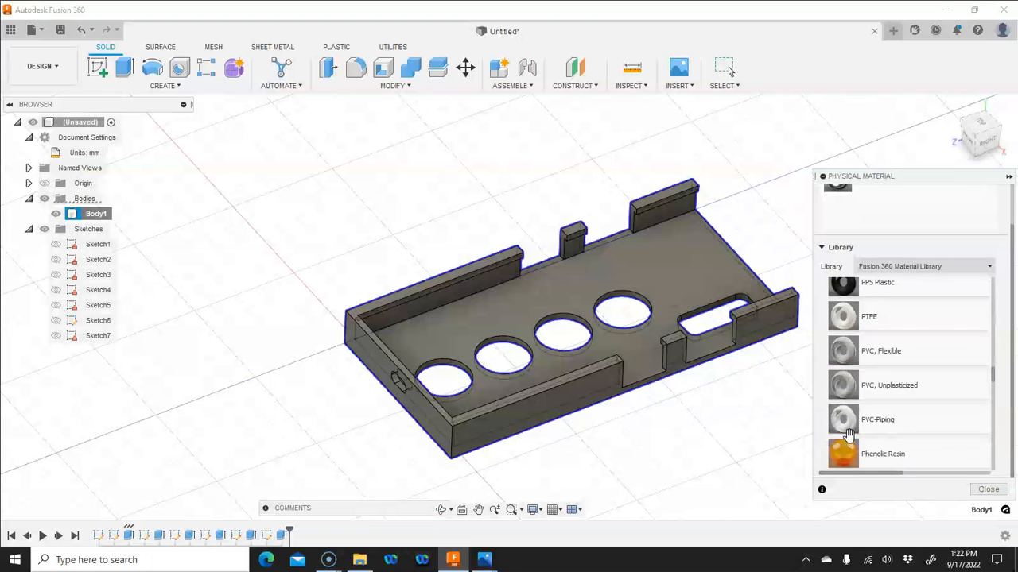
pyautogui.scroll(-2, 849, 433)
pyautogui.moveTo(846, 412); pyautogui.dragTo(653, 280)
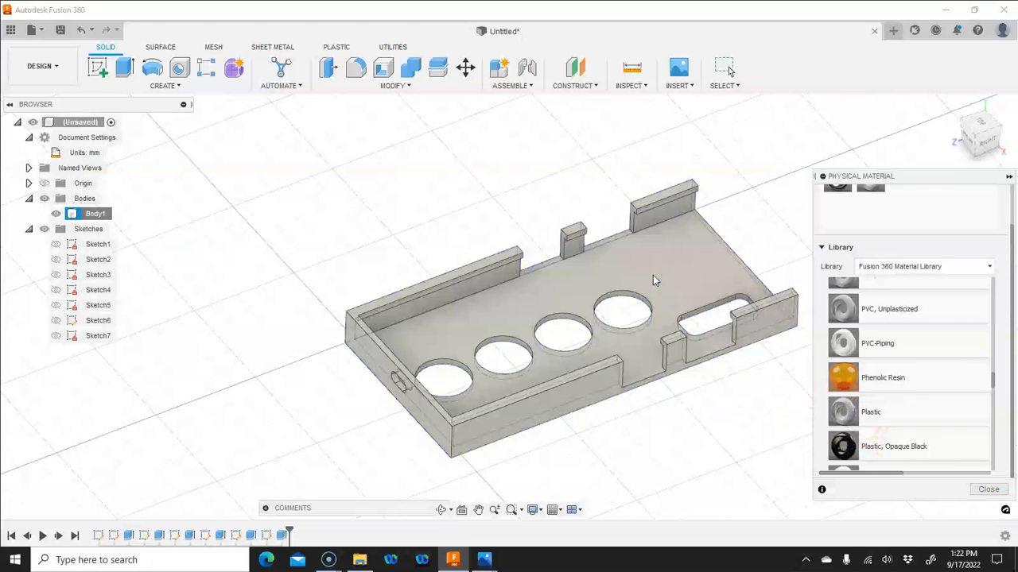
pyautogui.click(987, 490)
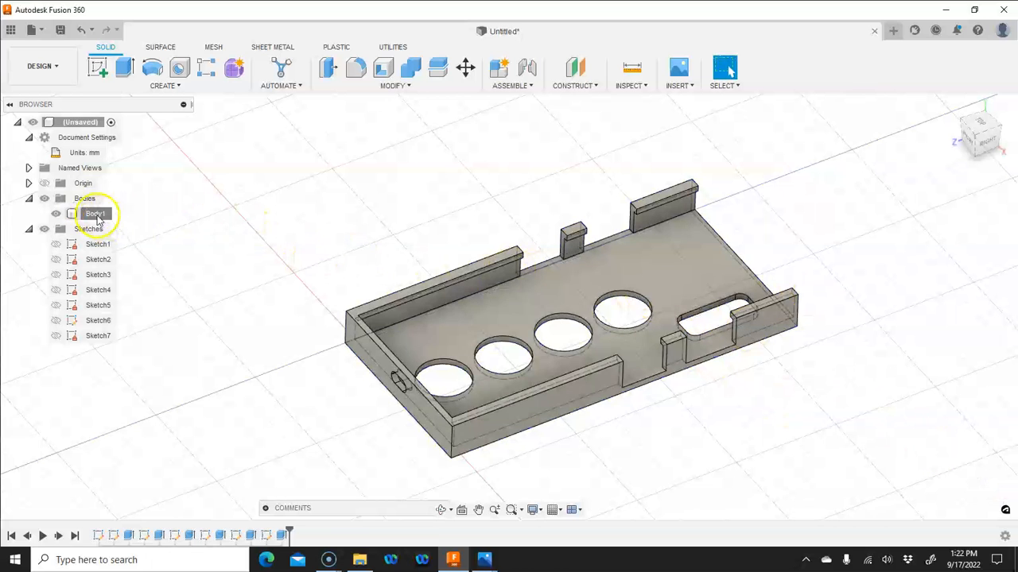
# - Check the mass and other physical properties of the phone case body
pyautogui.rightClick(97, 220)
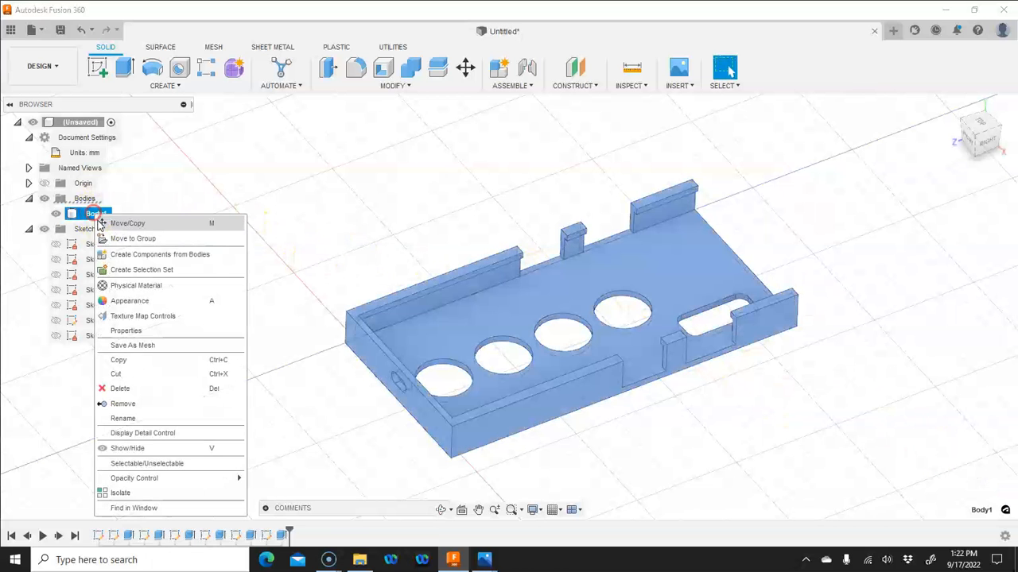
pyautogui.click(179, 330)
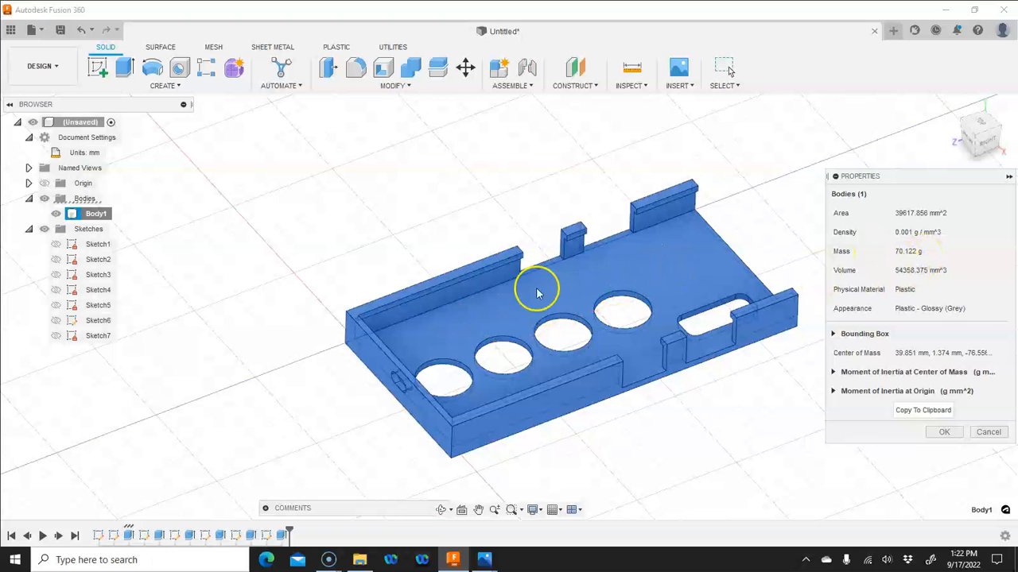
pyautogui.click(934, 433)
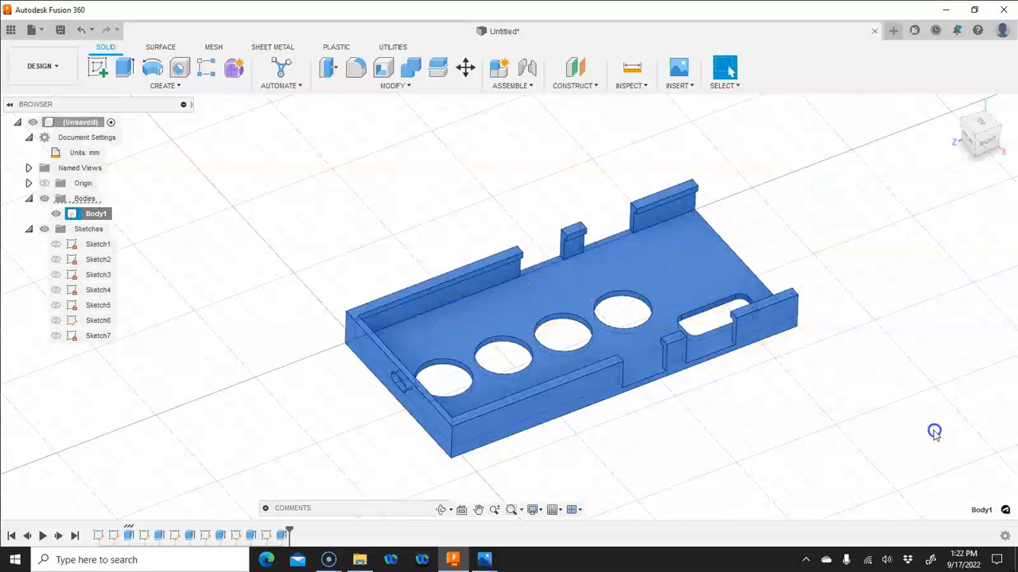
pyautogui.click(835, 367)
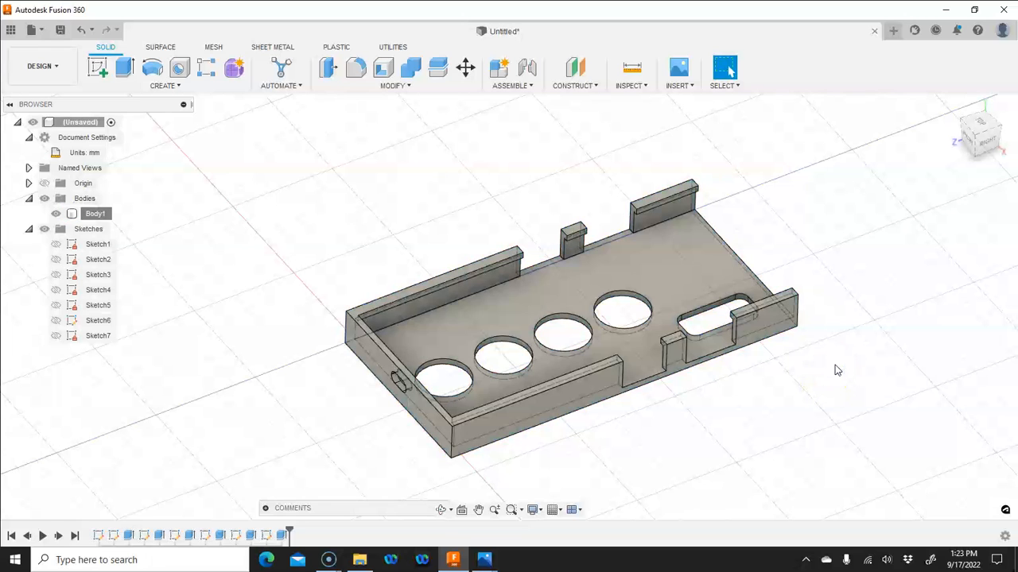
# - Set up a 2 mm constant-radius fillet on the underside face of the phone case floor
pyautogui.click(440, 509)
pyautogui.moveTo(396, 487); pyautogui.dragTo(403, 305)
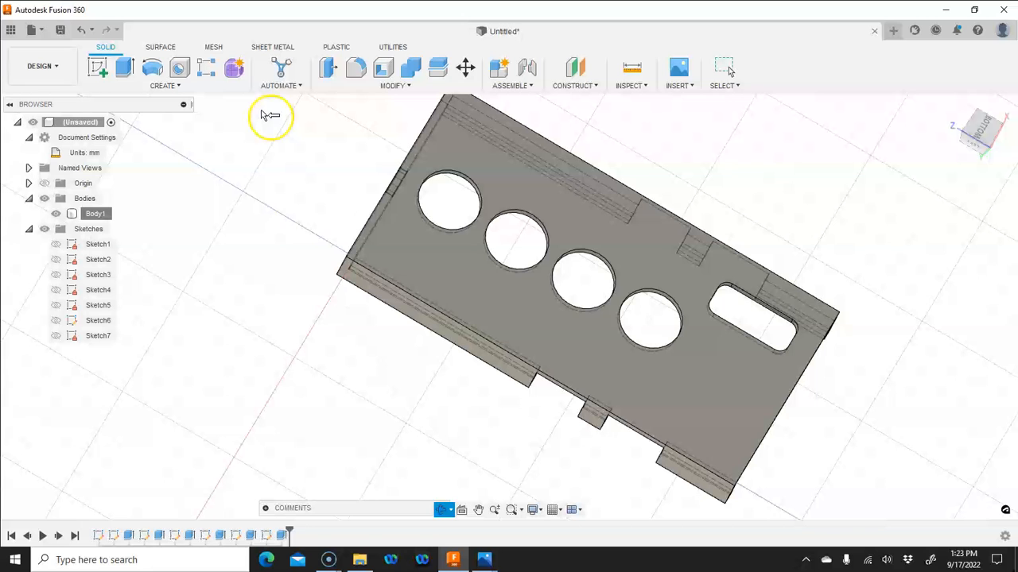
pyautogui.click(356, 68)
pyautogui.click(506, 165)
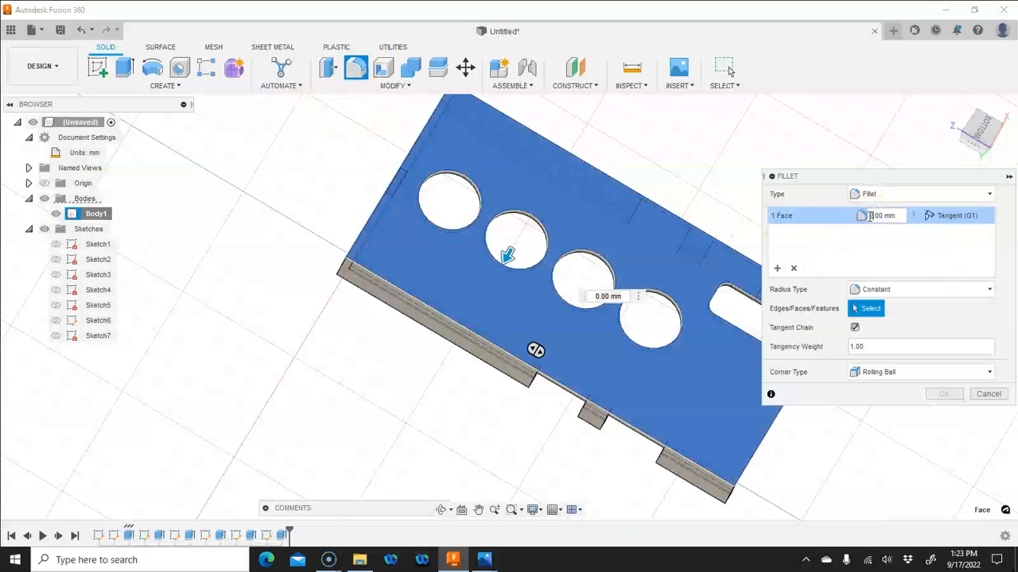
pyautogui.write('2')
pyautogui.click(877, 244)
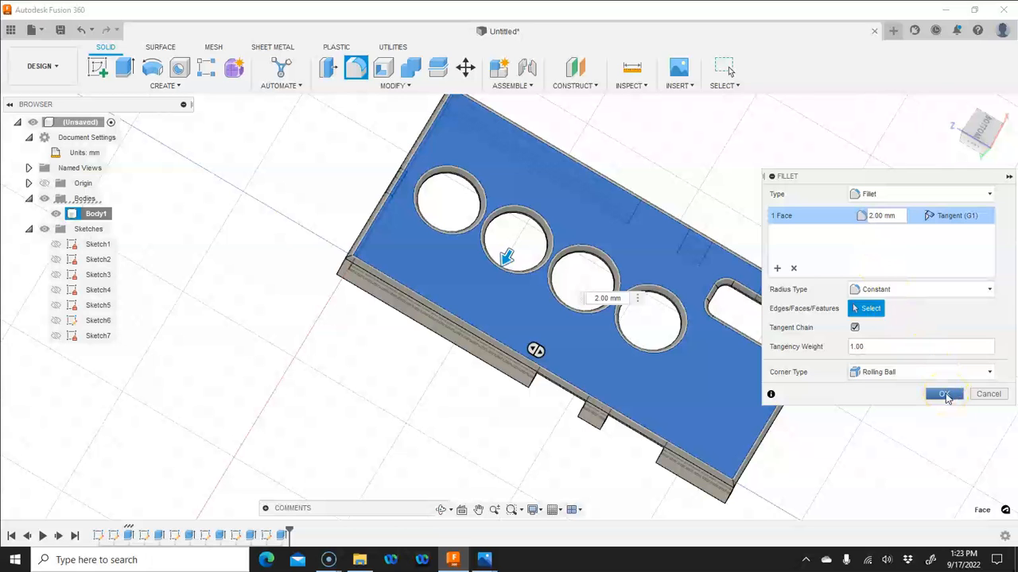
# - Add a second fillet selection set on the inside face of the case floor with a 1 mm radius, and complete the fillet
pyautogui.click(779, 269)
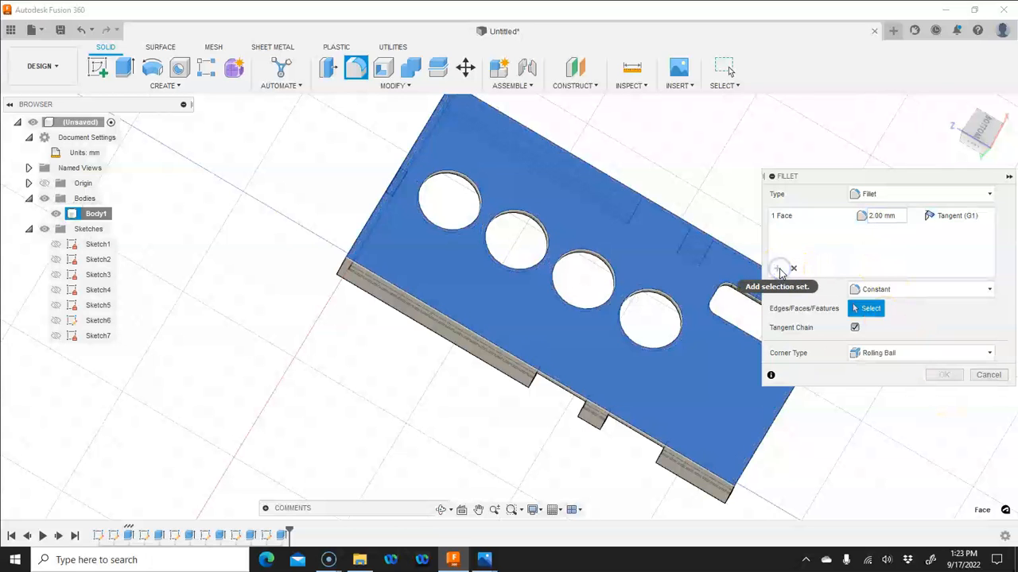
pyautogui.click(784, 217)
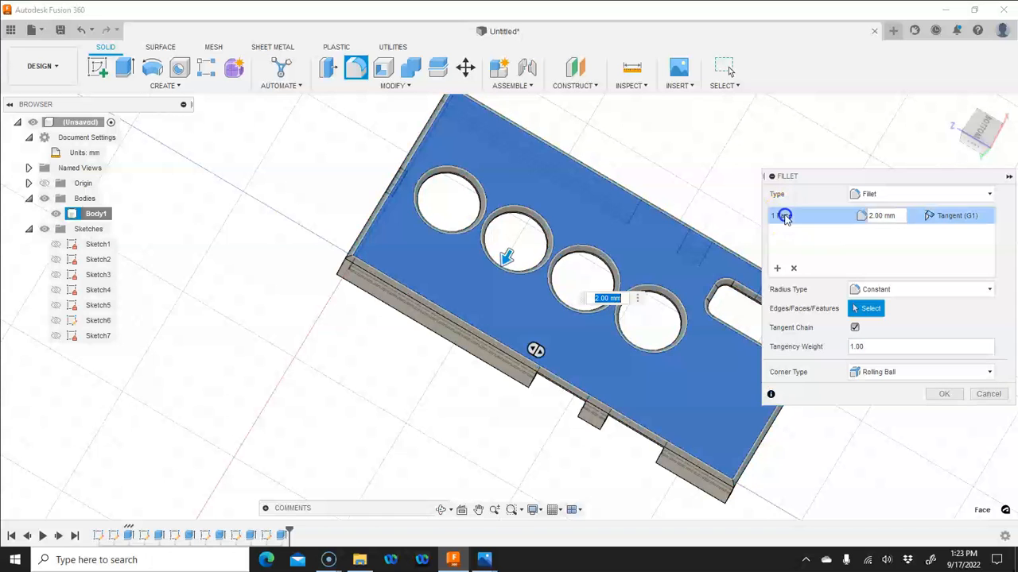
pyautogui.click(778, 269)
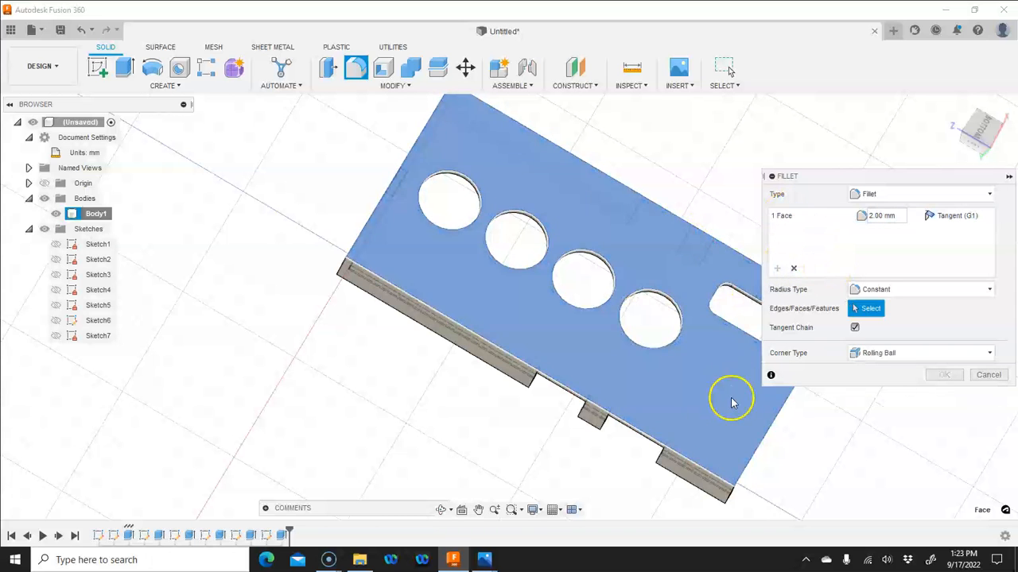
pyautogui.click(439, 510)
pyautogui.moveTo(330, 404); pyautogui.dragTo(532, 333)
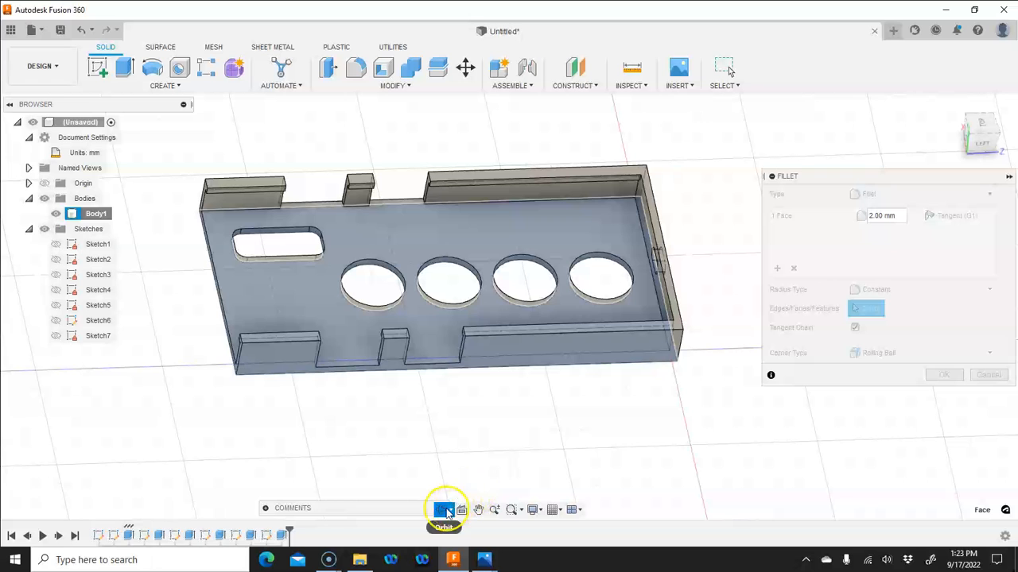
pyautogui.rightClick(490, 430)
pyautogui.click(534, 429)
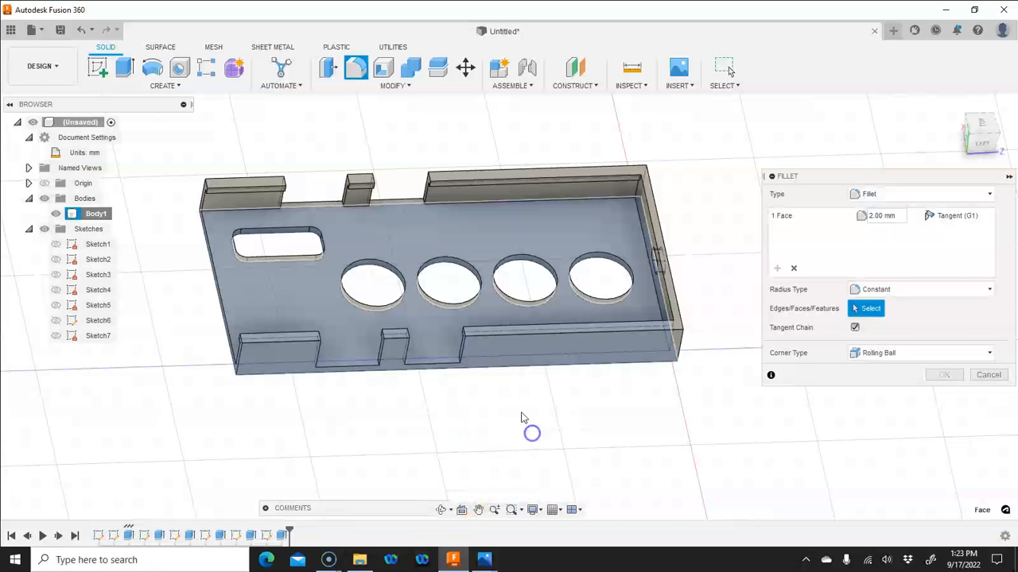
pyautogui.click(447, 236)
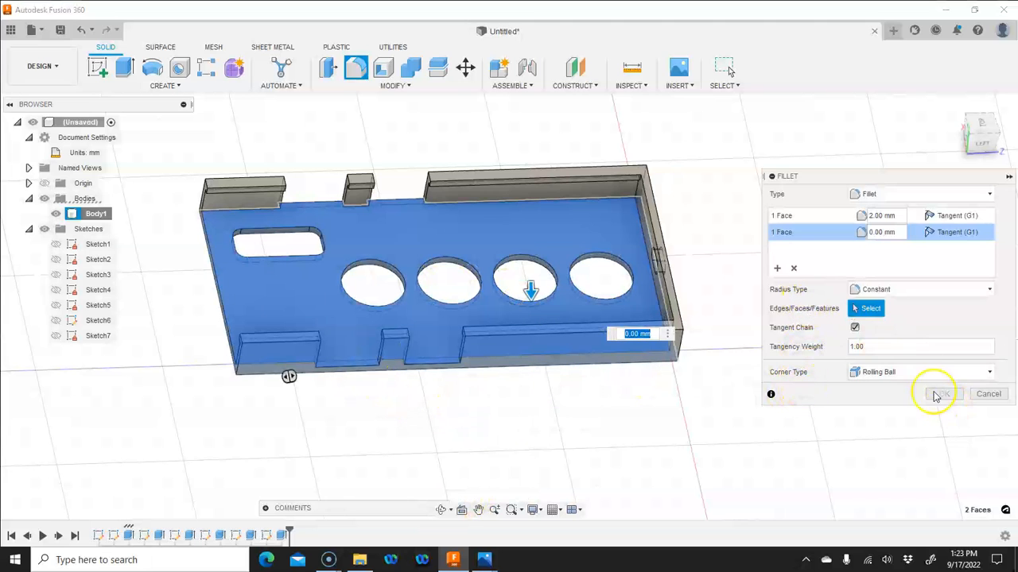
pyautogui.click(875, 311)
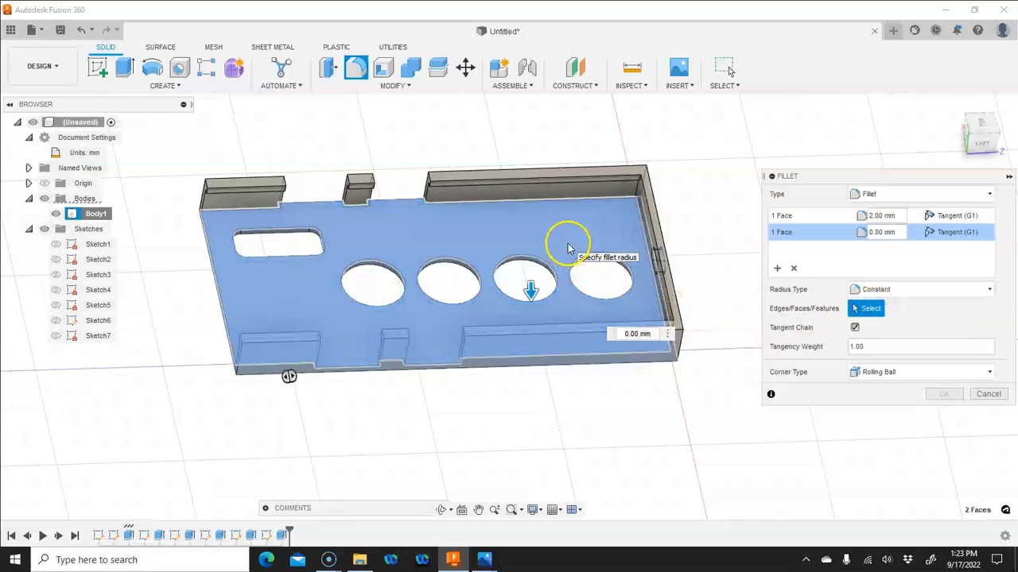
pyautogui.click(866, 232)
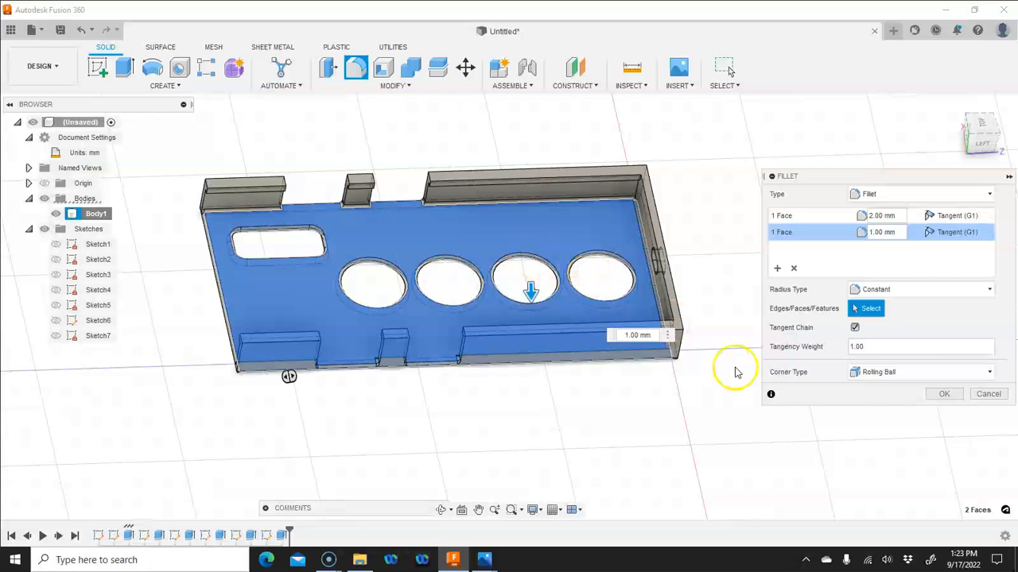
pyautogui.click(944, 395)
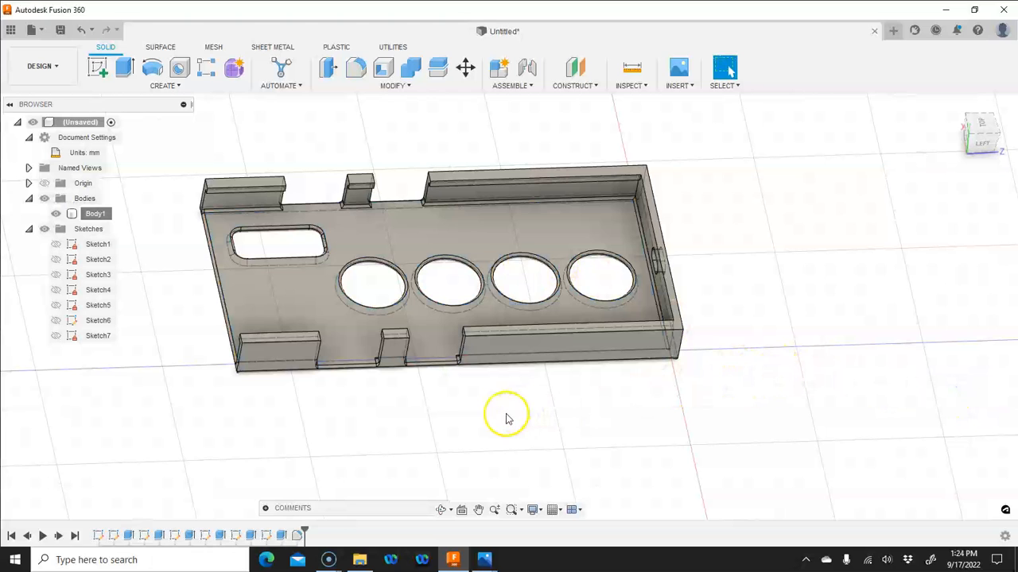
# - Change the visual style of the model to shaded with only the visible edges shown
pyautogui.click(534, 511)
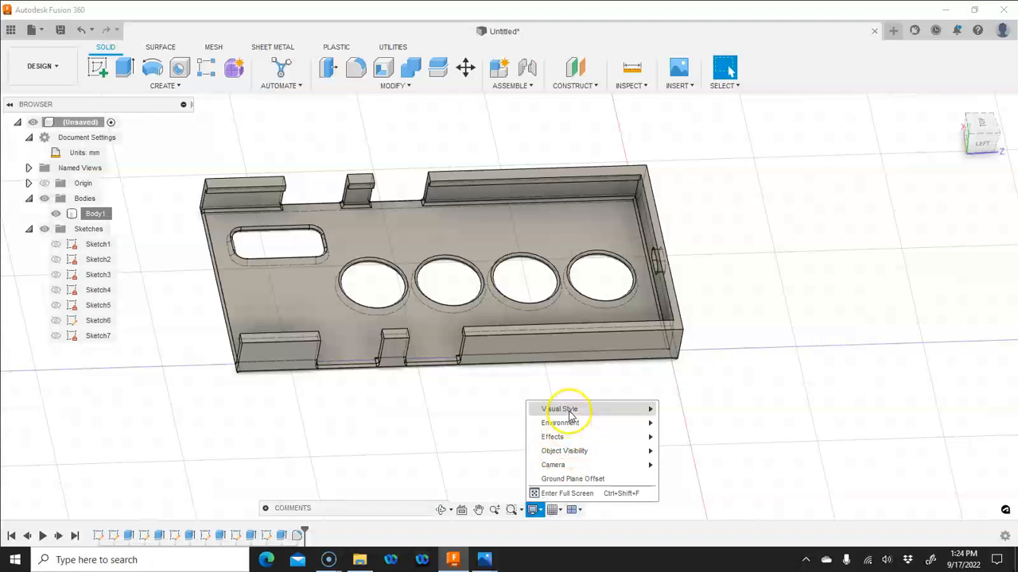
pyautogui.moveTo(569, 415)
pyautogui.click(702, 437)
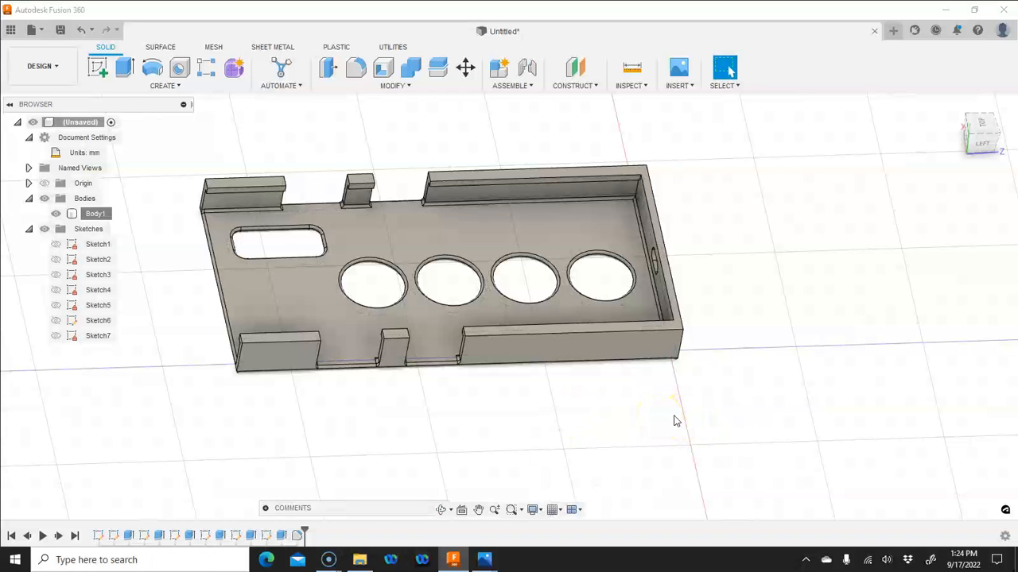
# - Open the existing floor fillet feature for editing
pyautogui.keyDown('shift'); pyautogui.moveTo(674, 412); pyautogui.dragTo(736, 398, button='middle'); pyautogui.keyUp('shift')
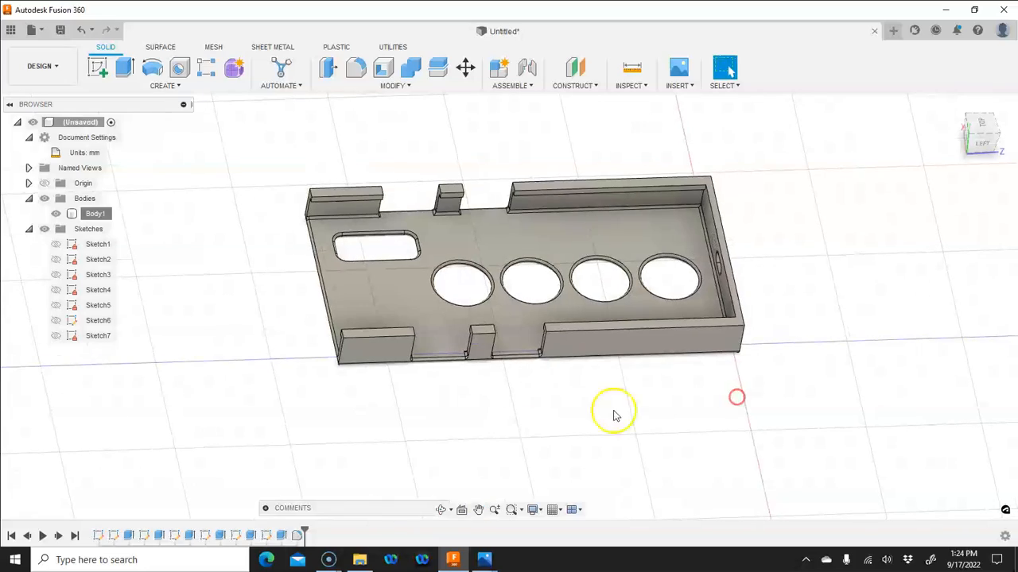
pyautogui.click(442, 510)
pyautogui.moveTo(490, 456); pyautogui.dragTo(552, 420)
pyautogui.moveTo(352, 402); pyautogui.dragTo(395, 407)
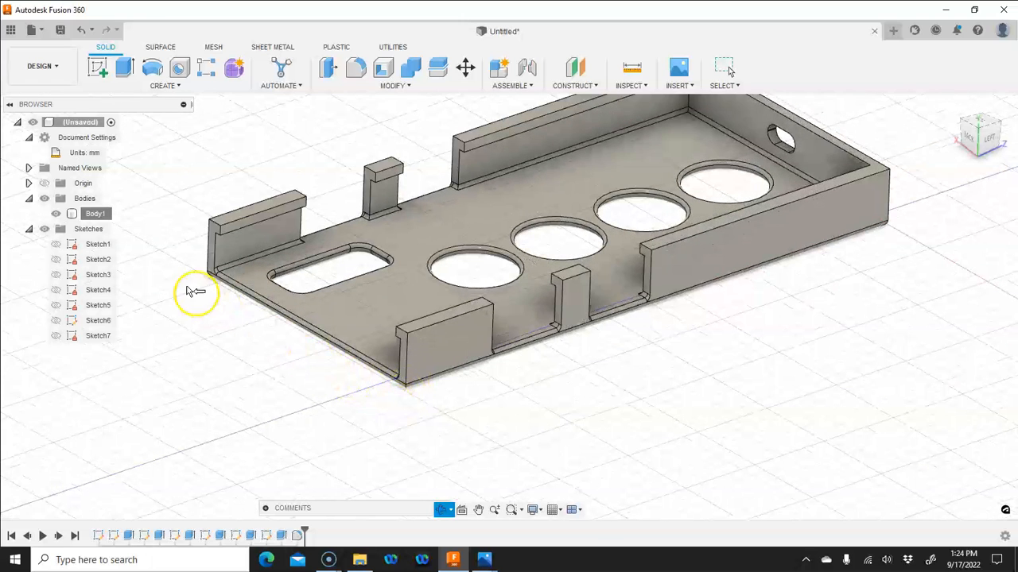
pyautogui.scroll(2, 199, 276)
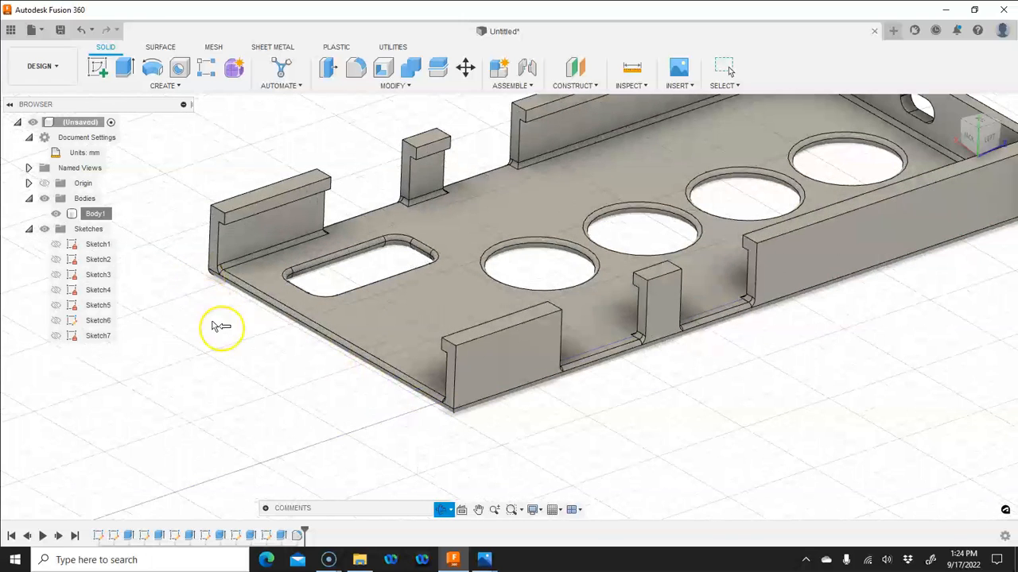
pyautogui.rightClick(298, 539)
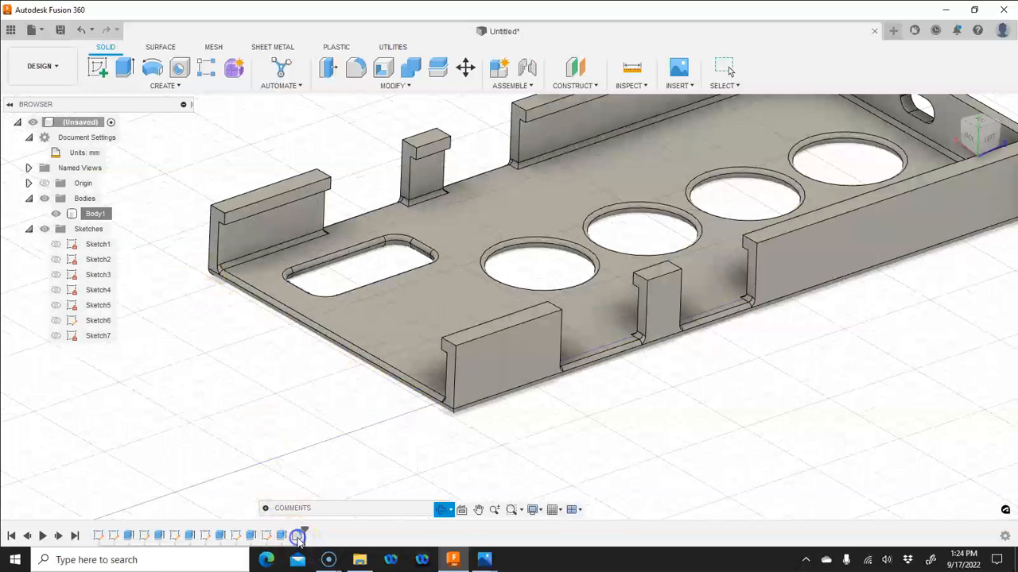
pyautogui.rightClick(297, 536)
pyautogui.click(298, 537)
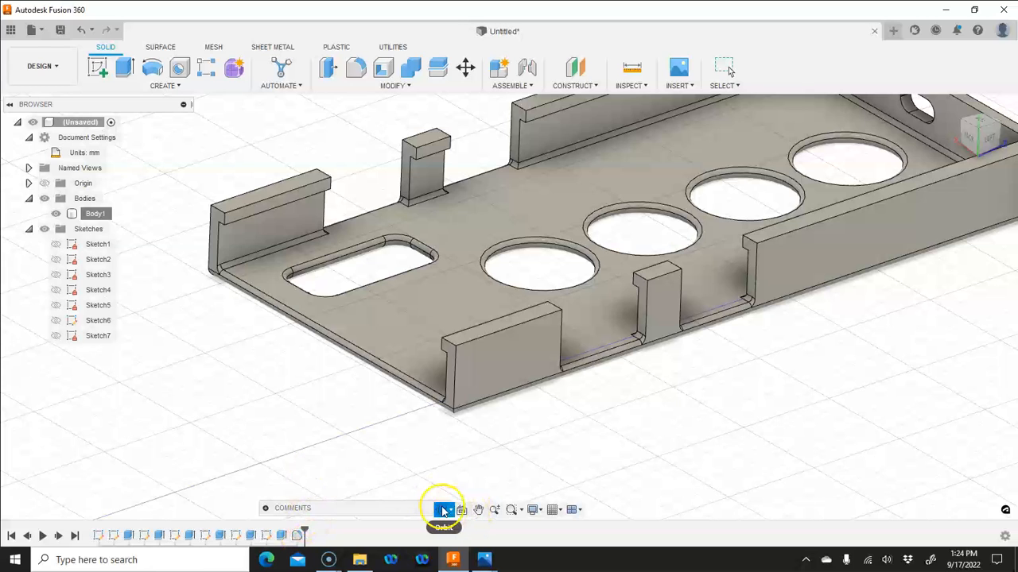
pyautogui.rightClick(422, 449)
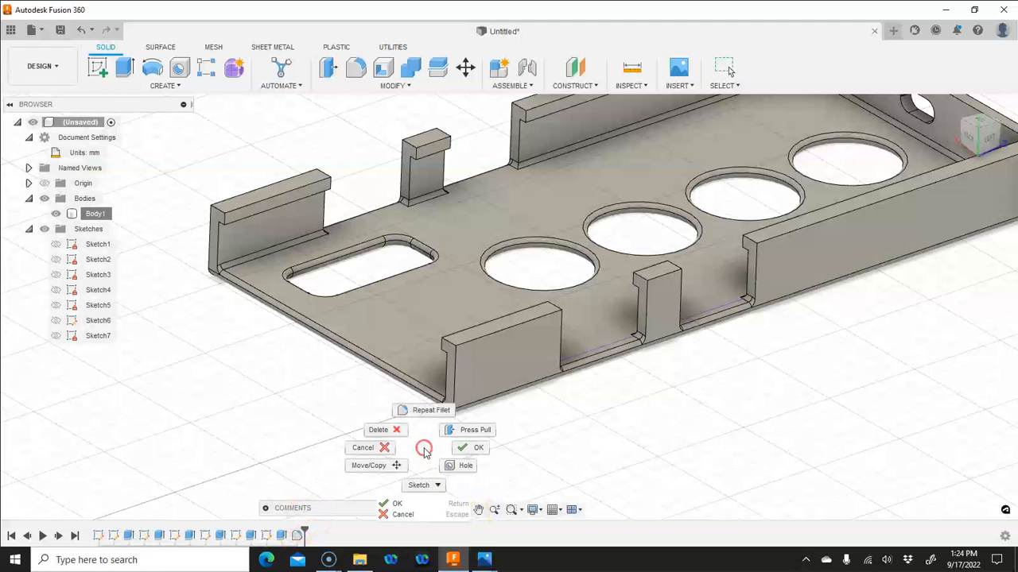
pyautogui.click(479, 449)
pyautogui.click(298, 538)
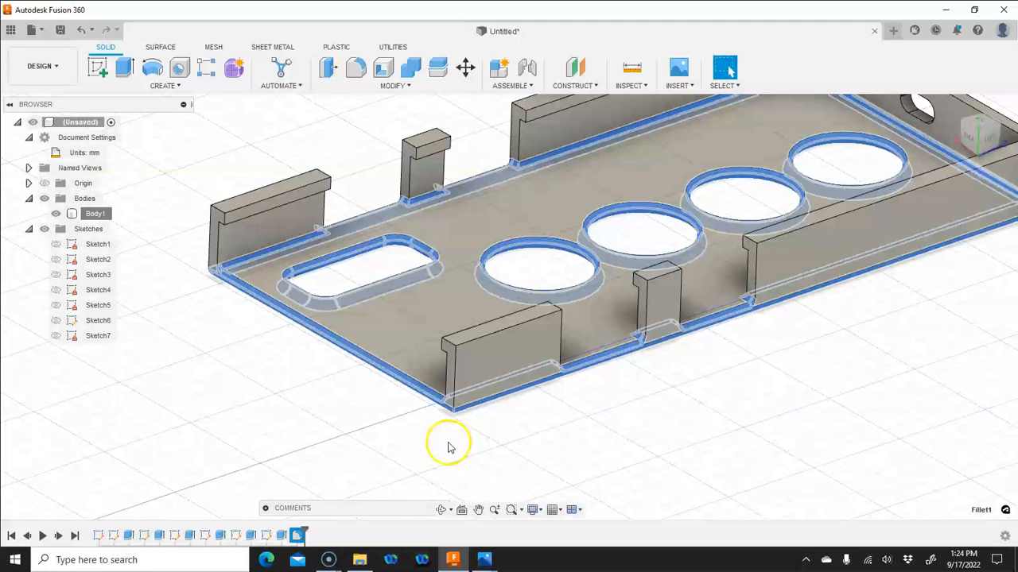
pyautogui.doubleClick(298, 538)
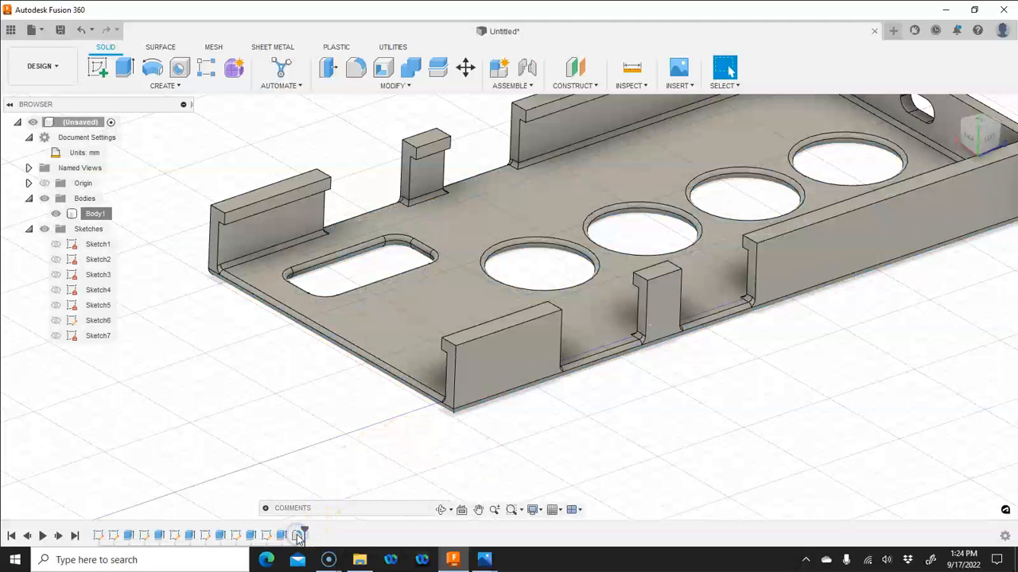
pyautogui.rightClick(298, 538)
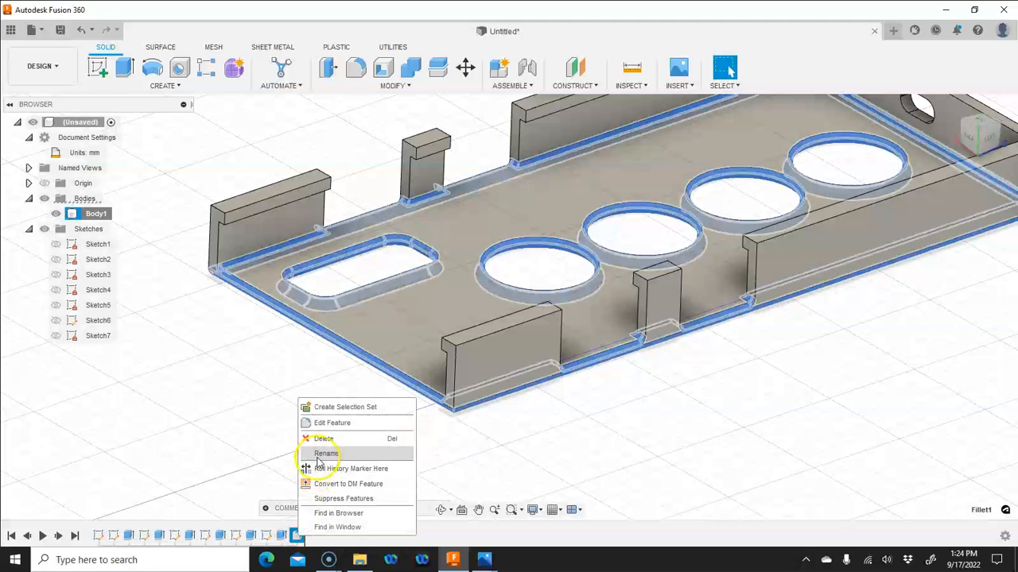
pyautogui.click(322, 424)
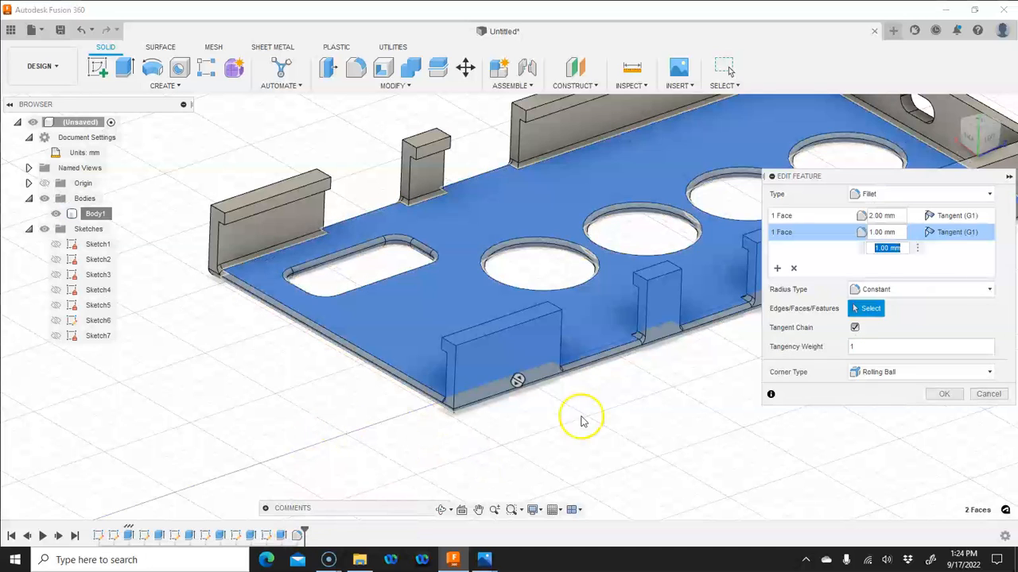
# - Add a third fillet selection set containing three of the vertical inside edges at the case corners
pyautogui.click(808, 247)
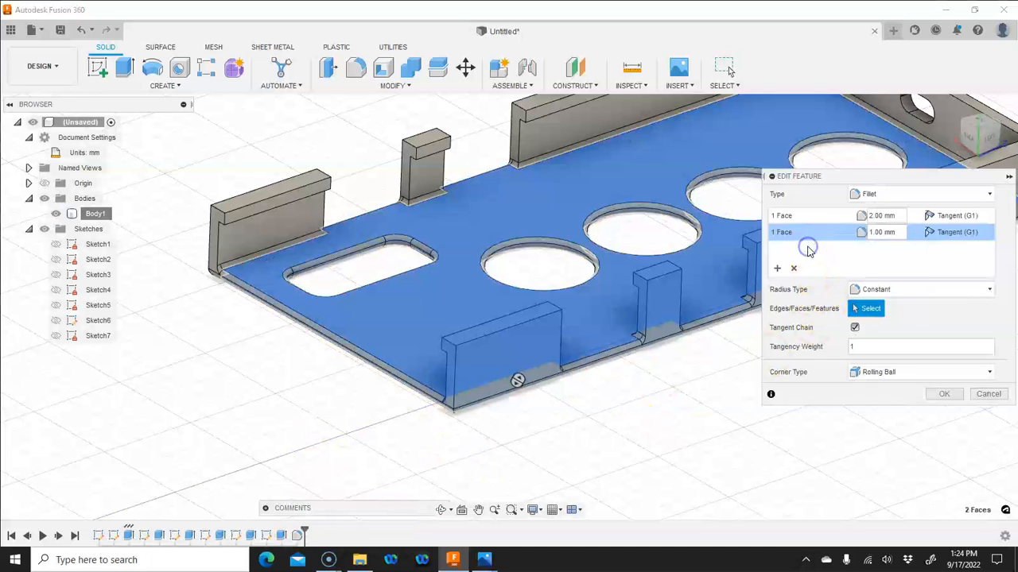
pyautogui.click(778, 269)
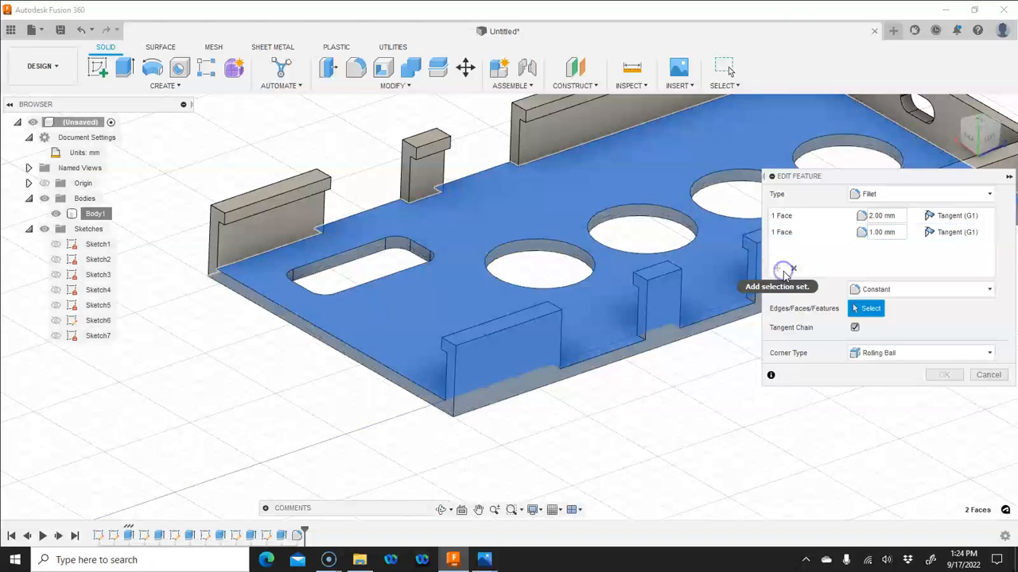
pyautogui.click(221, 251)
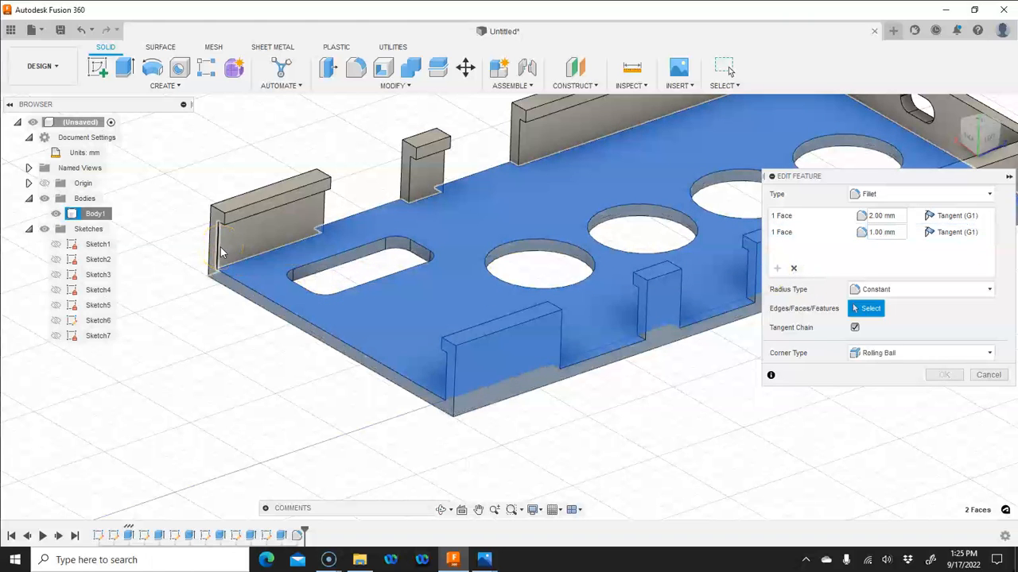
pyautogui.click(447, 368)
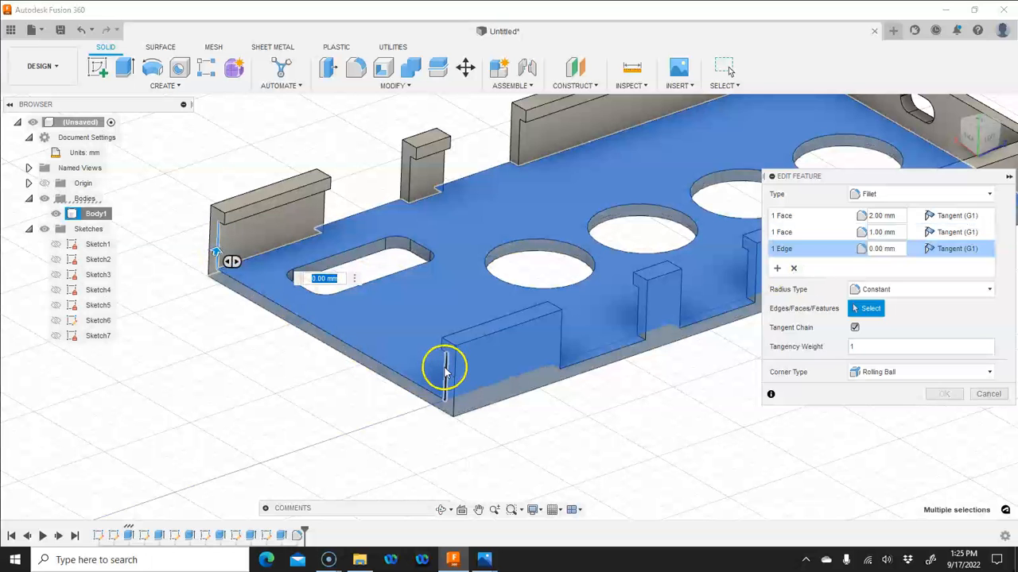
pyautogui.keyDown('shift'); pyautogui.moveTo(507, 372); pyautogui.dragTo(675, 183, button='middle'); pyautogui.keyUp('shift')
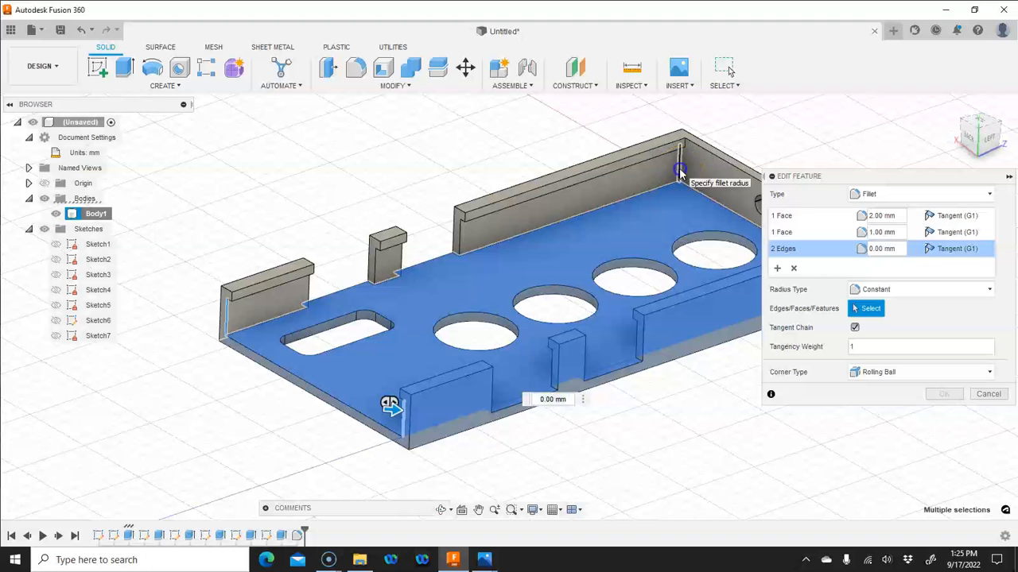
pyautogui.click(679, 176)
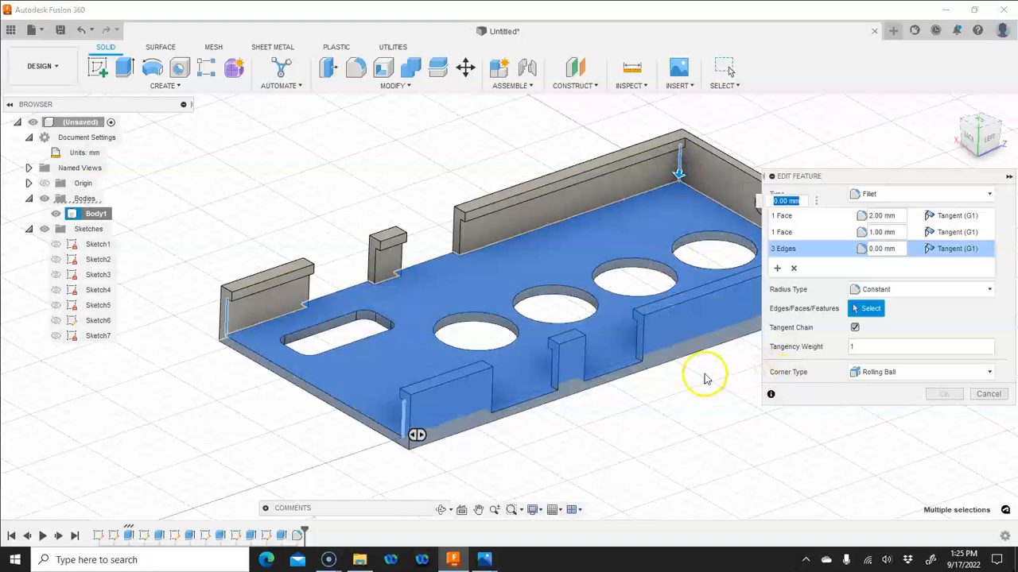
# - Add the fourth vertical inside corner edge to the set, give it a 1 mm radius and apply the fillet edit
pyautogui.click(441, 510)
pyautogui.moveTo(326, 445); pyautogui.dragTo(427, 434)
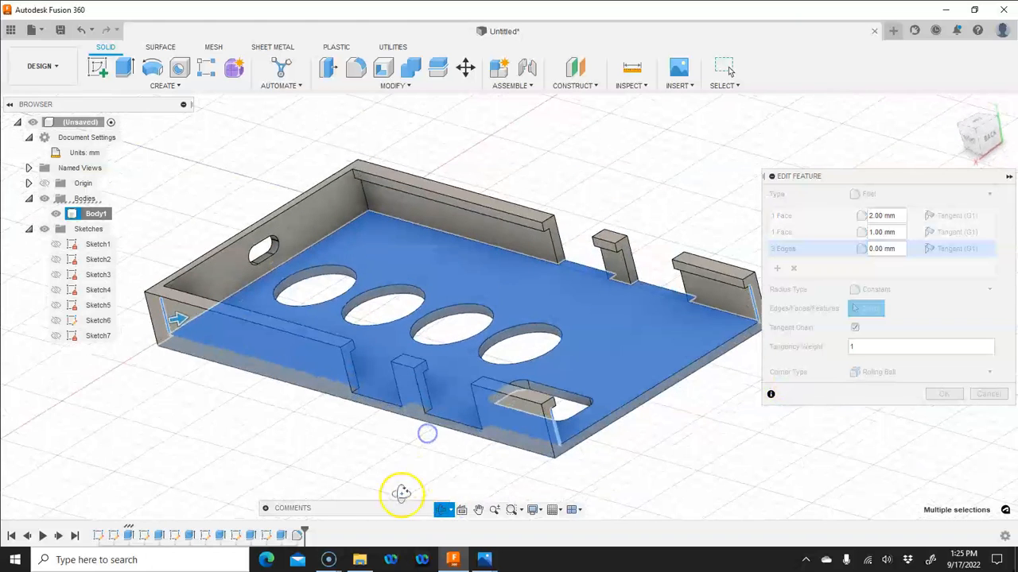
pyautogui.click(442, 509)
pyautogui.moveTo(446, 479); pyautogui.dragTo(471, 477, button='right')
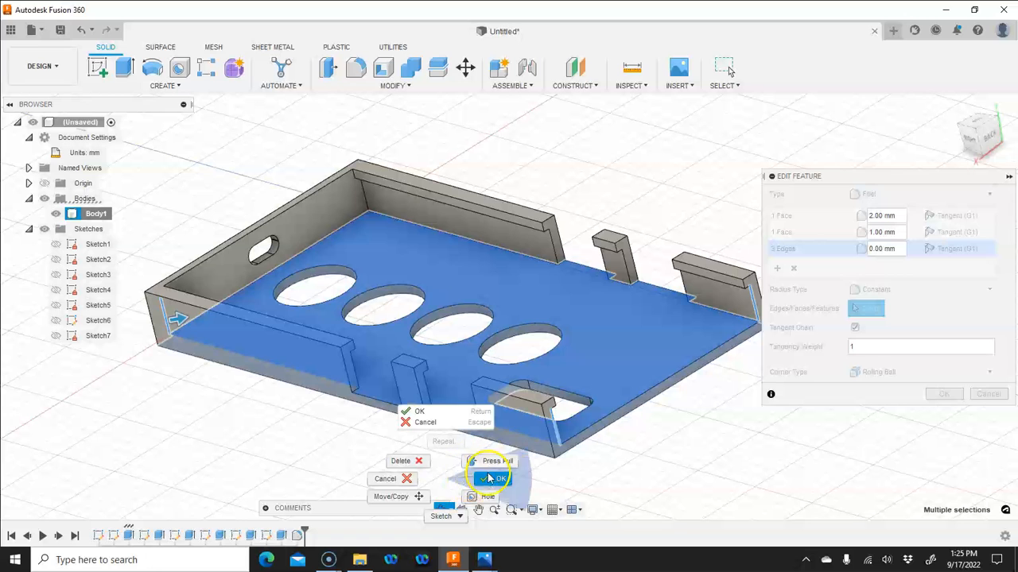
pyautogui.click(488, 478)
pyautogui.click(371, 209)
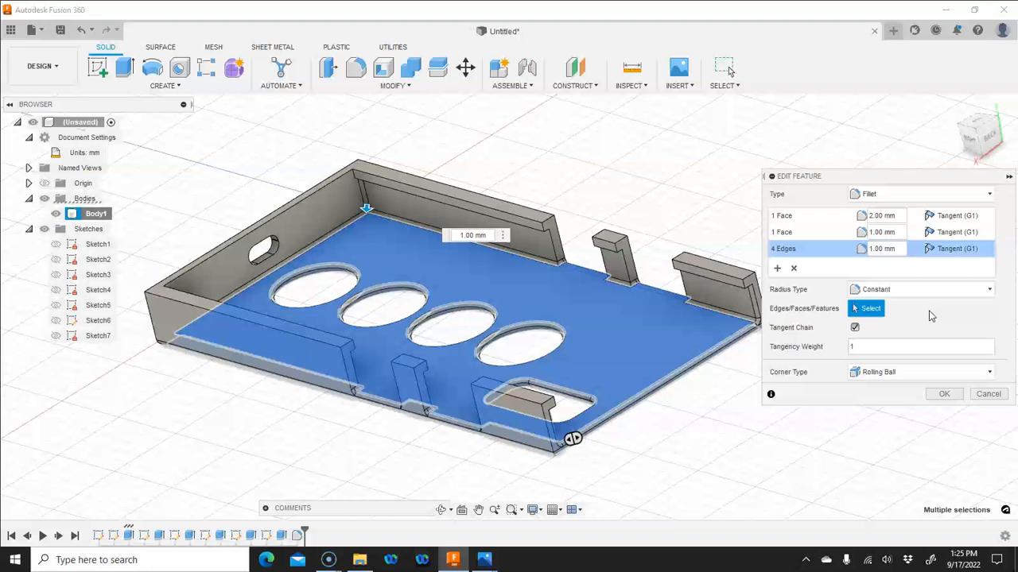
pyautogui.click(944, 394)
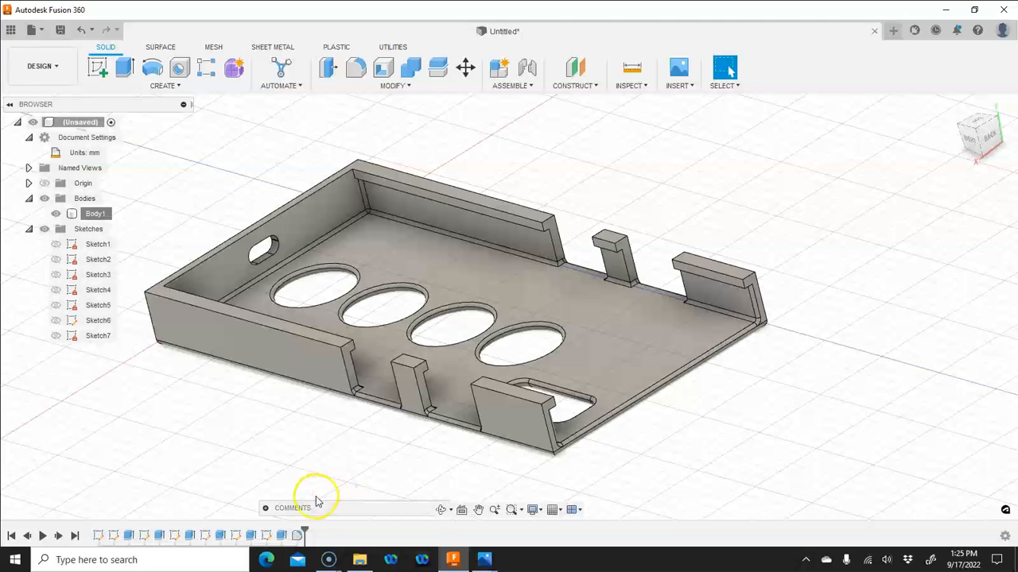
pyautogui.rightClick(296, 537)
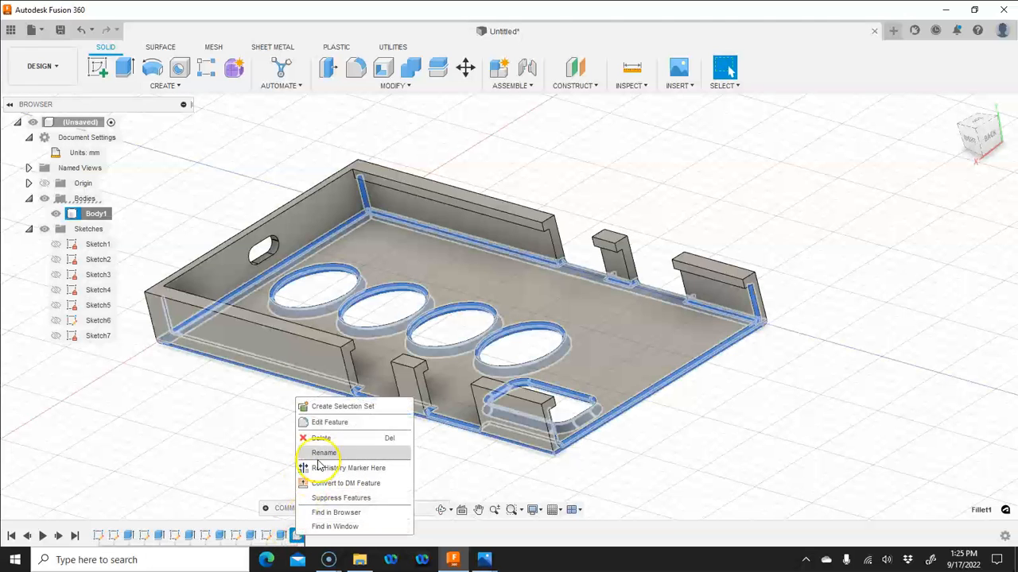
pyautogui.click(332, 418)
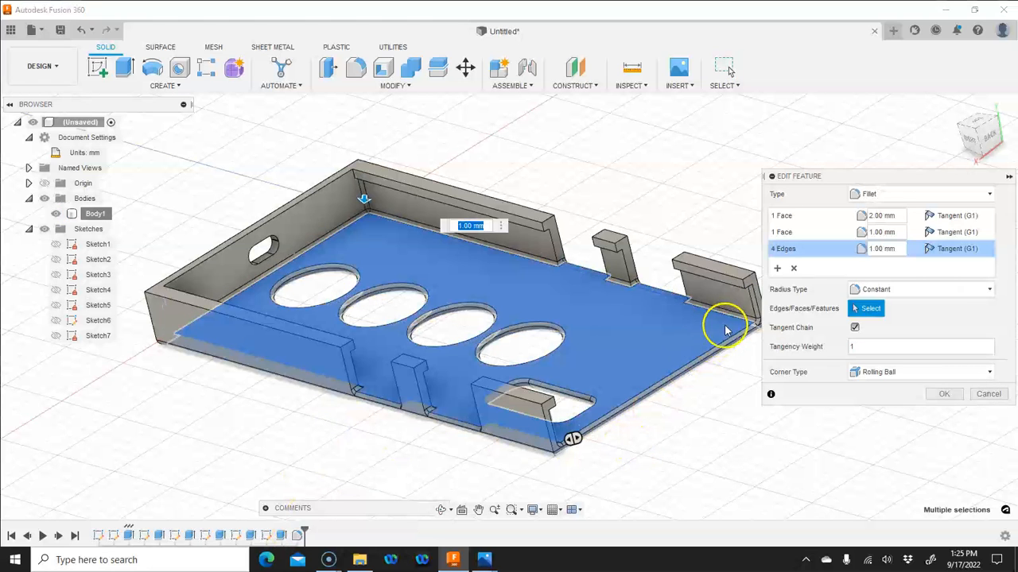
pyautogui.click(778, 269)
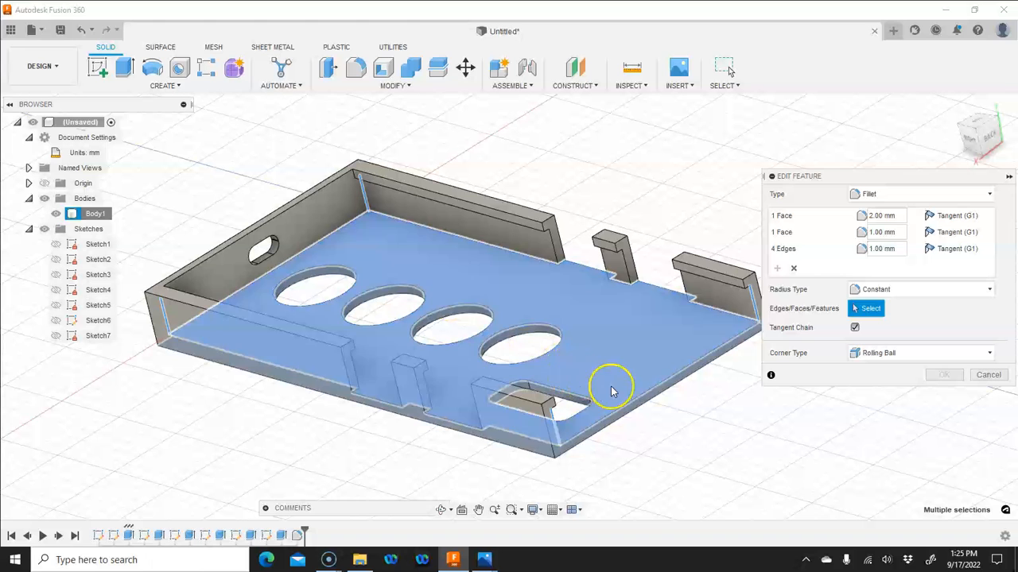
pyautogui.click(442, 510)
pyautogui.moveTo(432, 483); pyautogui.dragTo(401, 453)
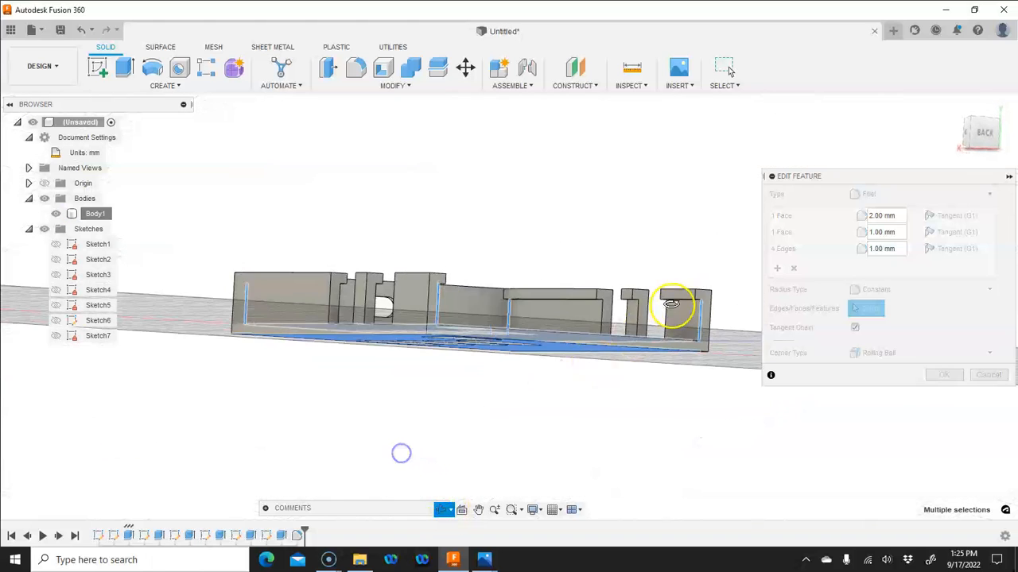
pyautogui.scroll(3, 672, 308)
pyautogui.moveTo(640, 320); pyautogui.dragTo(425, 252)
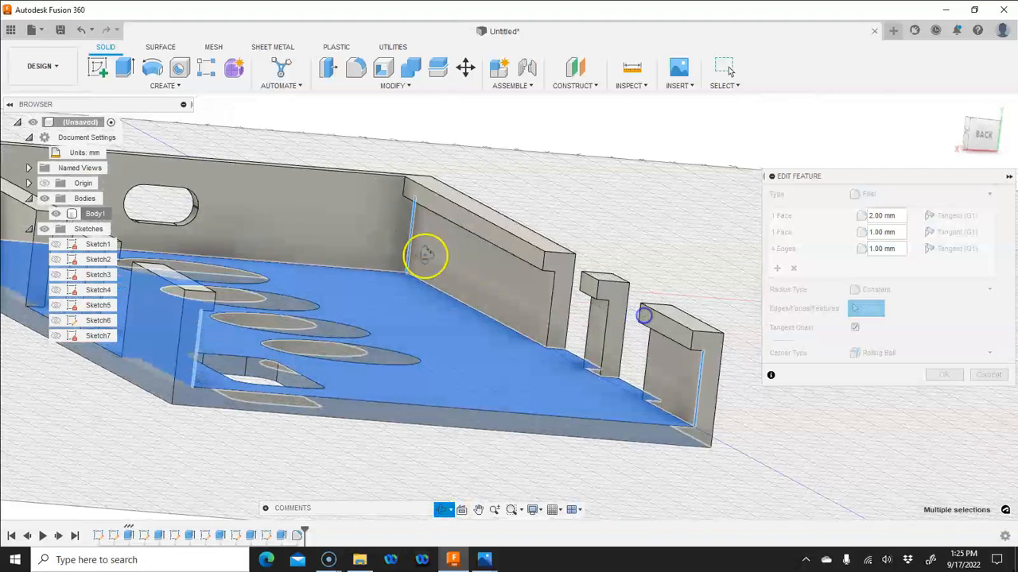
pyautogui.click(153, 191)
pyautogui.moveTo(668, 251); pyautogui.dragTo(686, 231, button='right')
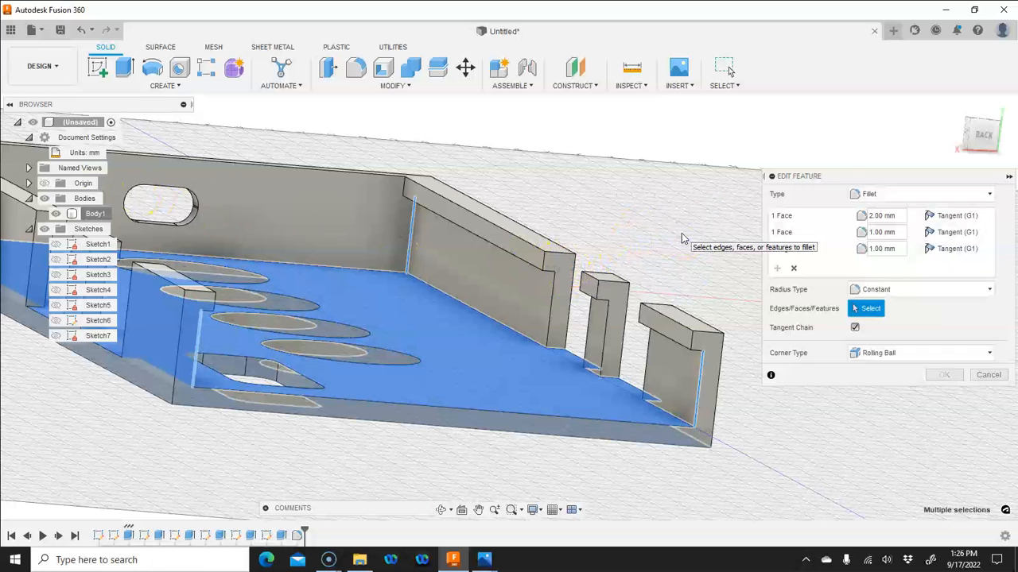
pyautogui.click(575, 336)
pyautogui.click(568, 286)
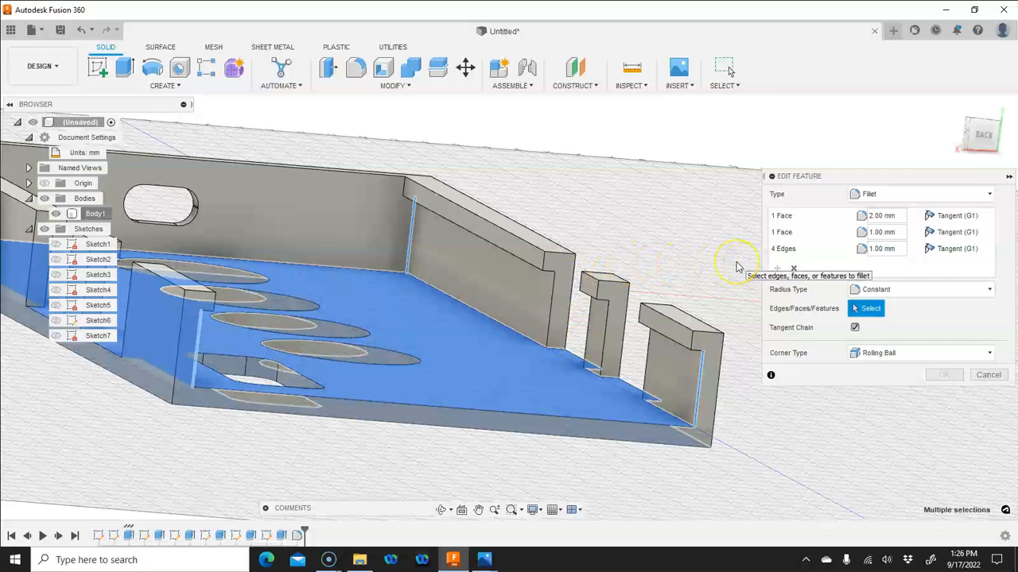
pyautogui.click(674, 285)
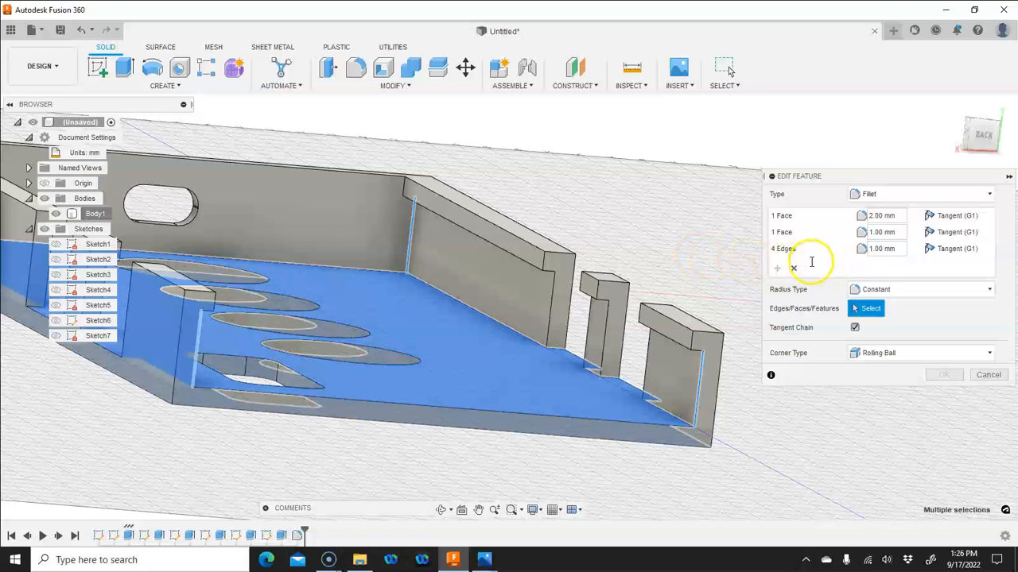
pyautogui.click(779, 270)
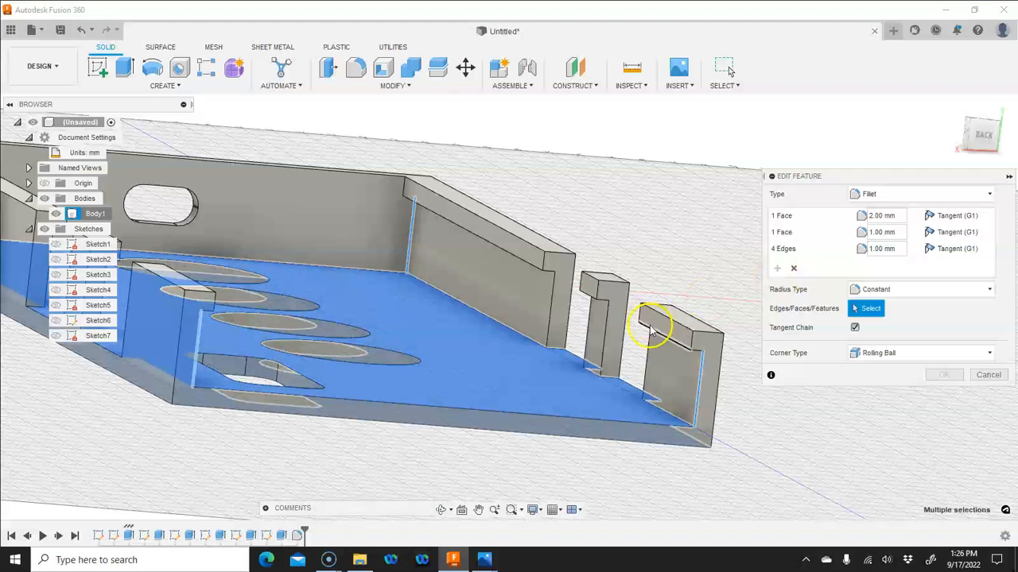
pyautogui.keyDown('shift'); pyautogui.moveTo(584, 228); pyautogui.dragTo(656, 262, button='middle'); pyautogui.keyUp('shift')
pyautogui.click(778, 269)
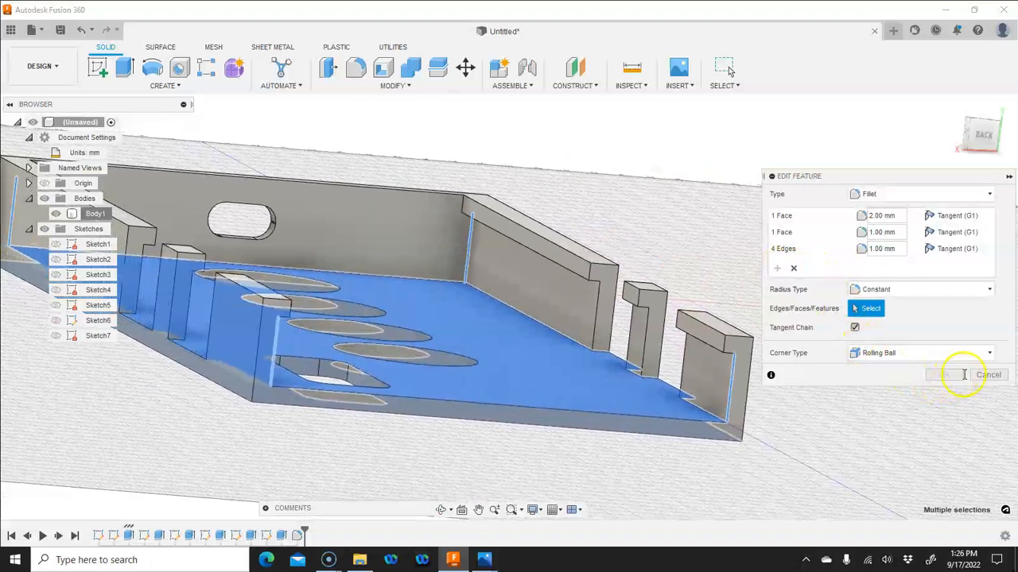
pyautogui.rightClick(462, 463)
pyautogui.click(518, 460)
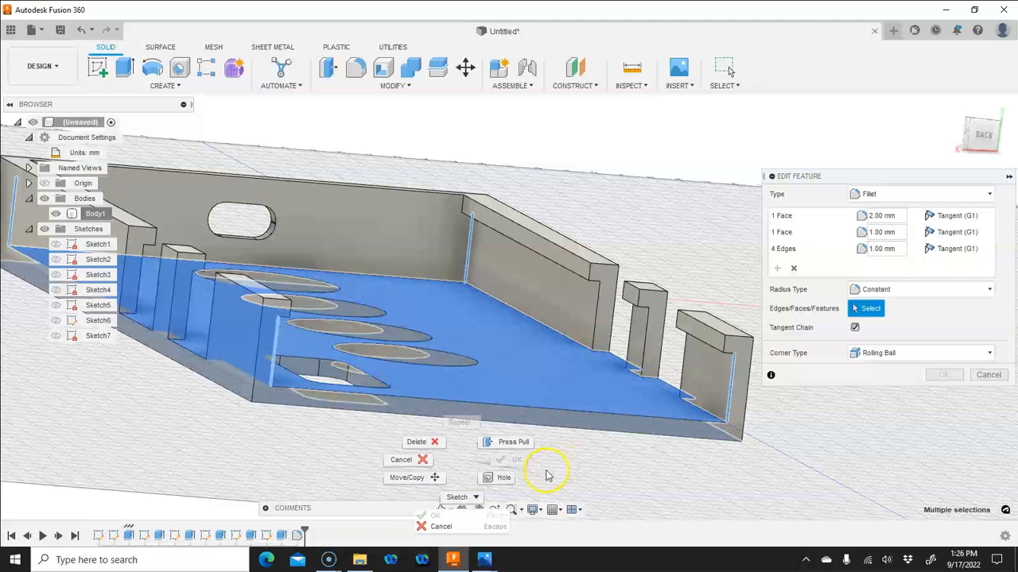
pyautogui.click(440, 527)
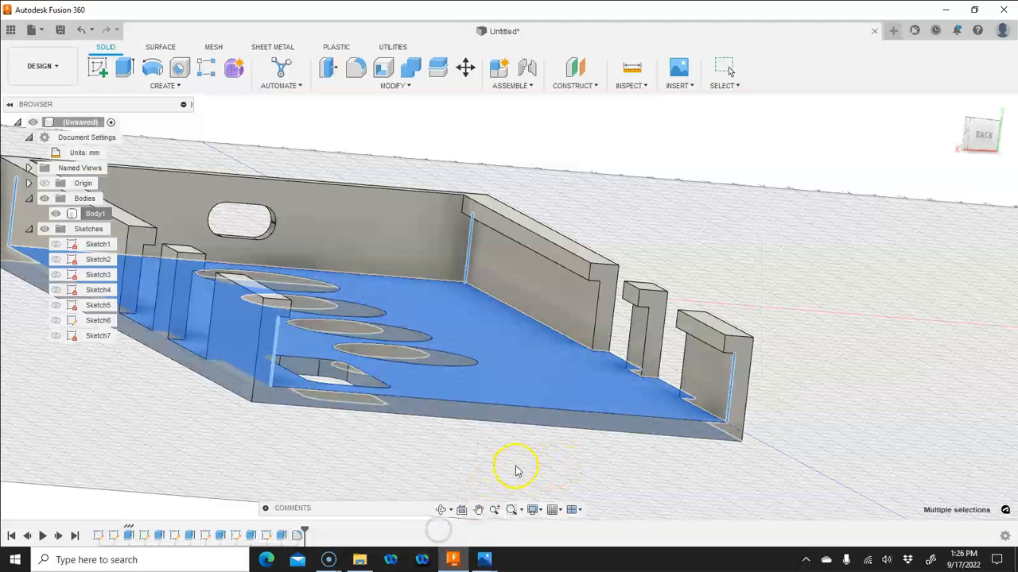
pyautogui.click(536, 467)
# - Edit the existing fillet feature and add a fourth selection set with the three inside edges beneath the retaining lips along one side wall
pyautogui.click(442, 509)
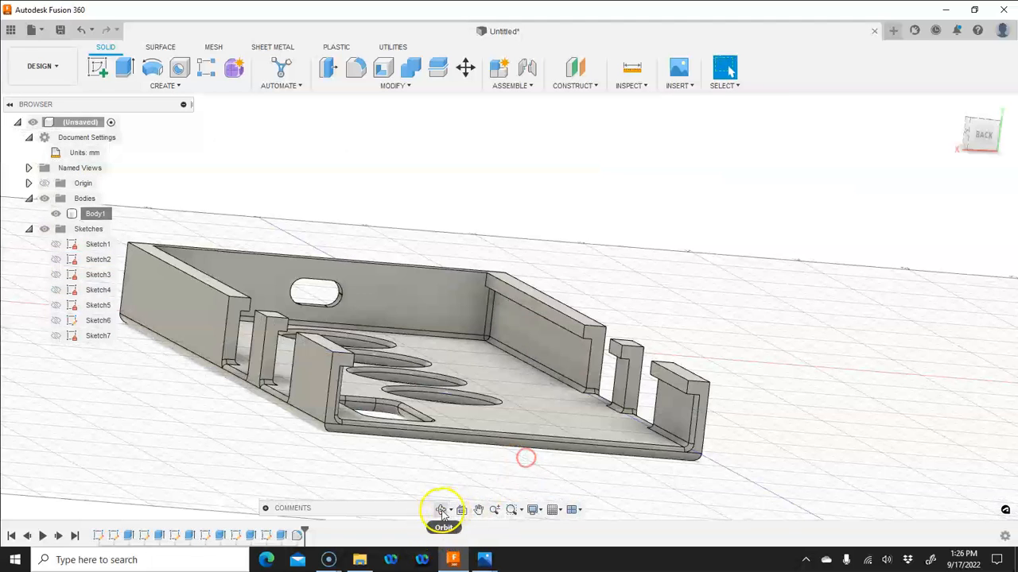
pyautogui.moveTo(488, 466)
pyautogui.mouseDown()
pyautogui.moveTo(488, 456)
pyautogui.moveTo(476, 457)
pyautogui.mouseUp()
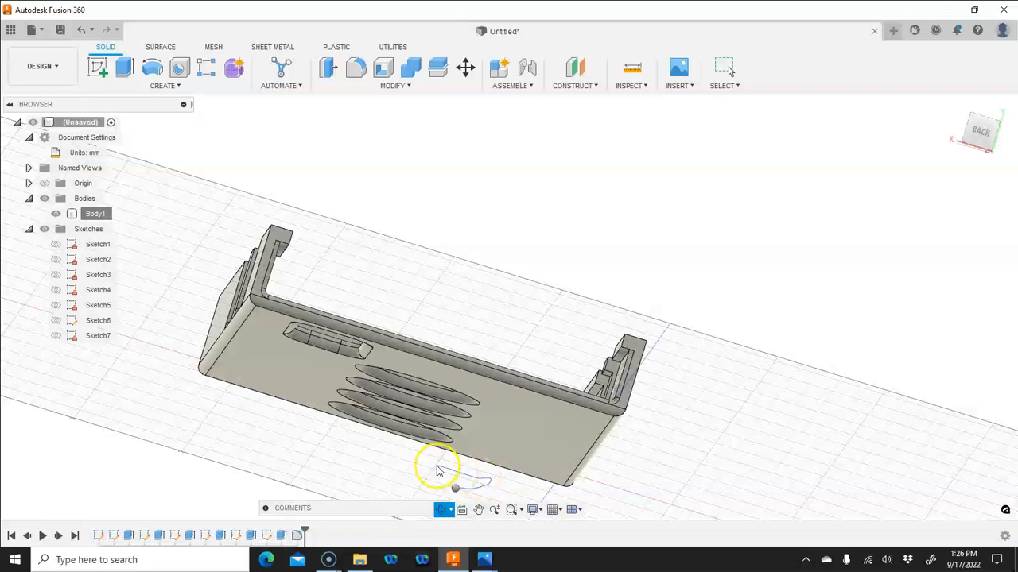
pyautogui.rightClick(454, 487)
pyautogui.click(495, 486)
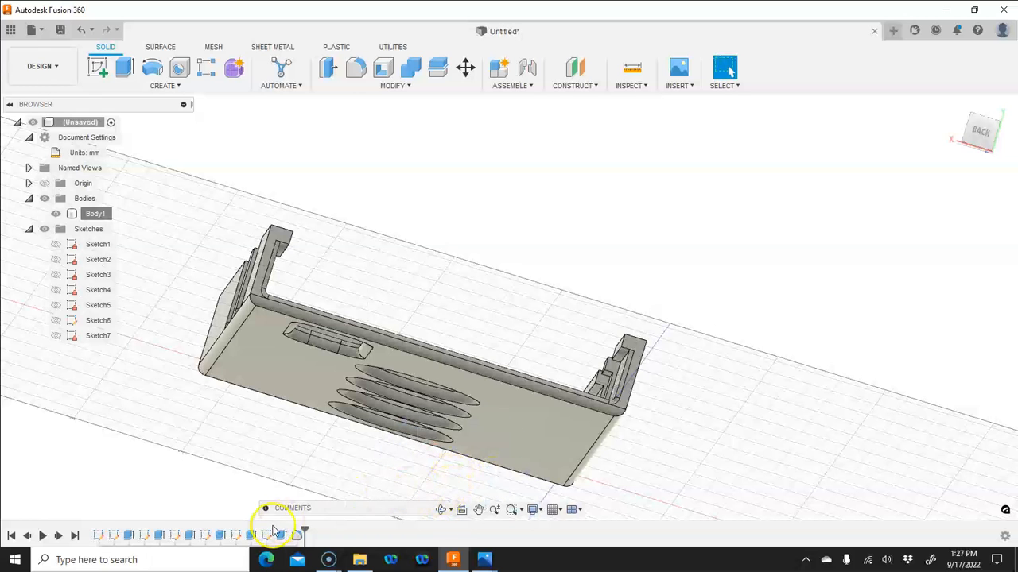
pyautogui.rightClick(298, 537)
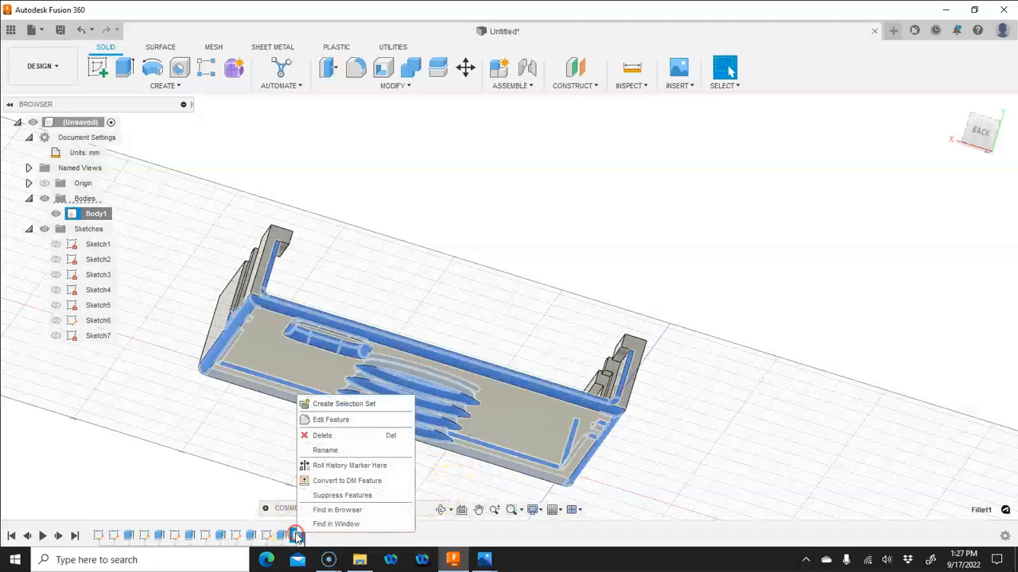
pyautogui.click(325, 422)
pyautogui.scroll(5, 620, 357)
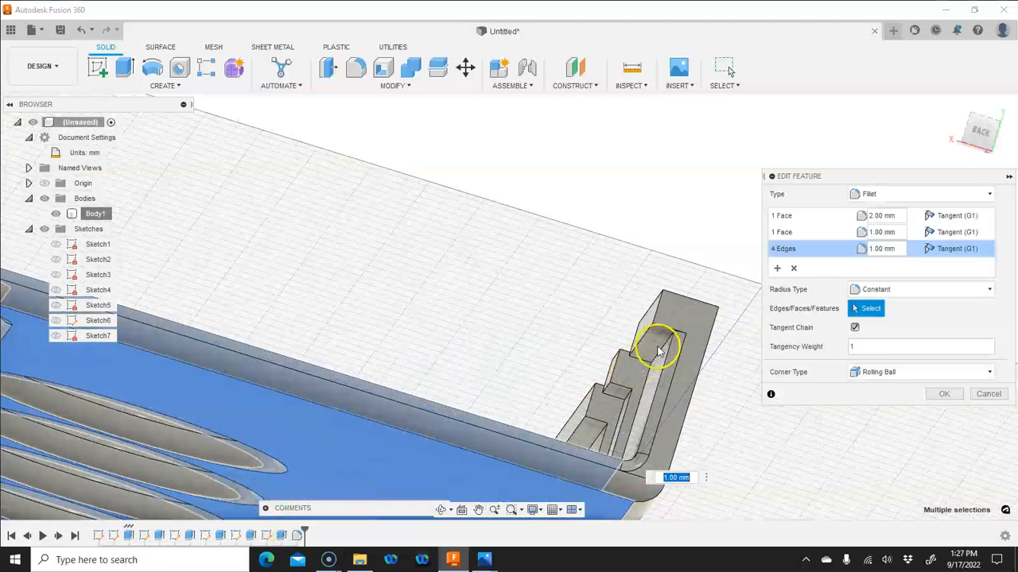
pyautogui.click(777, 267)
pyautogui.click(661, 348)
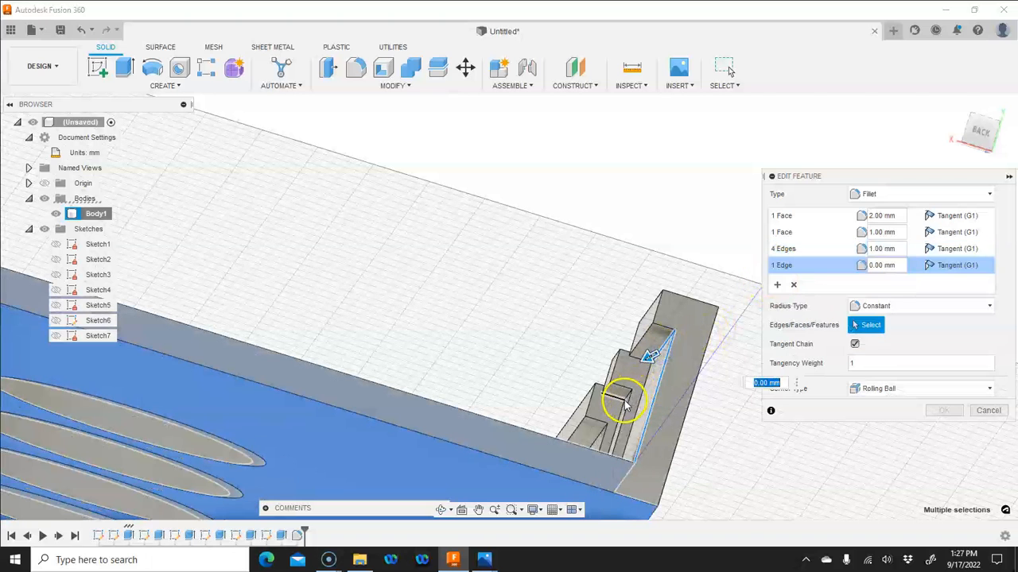
pyautogui.click(602, 413)
pyautogui.click(613, 431)
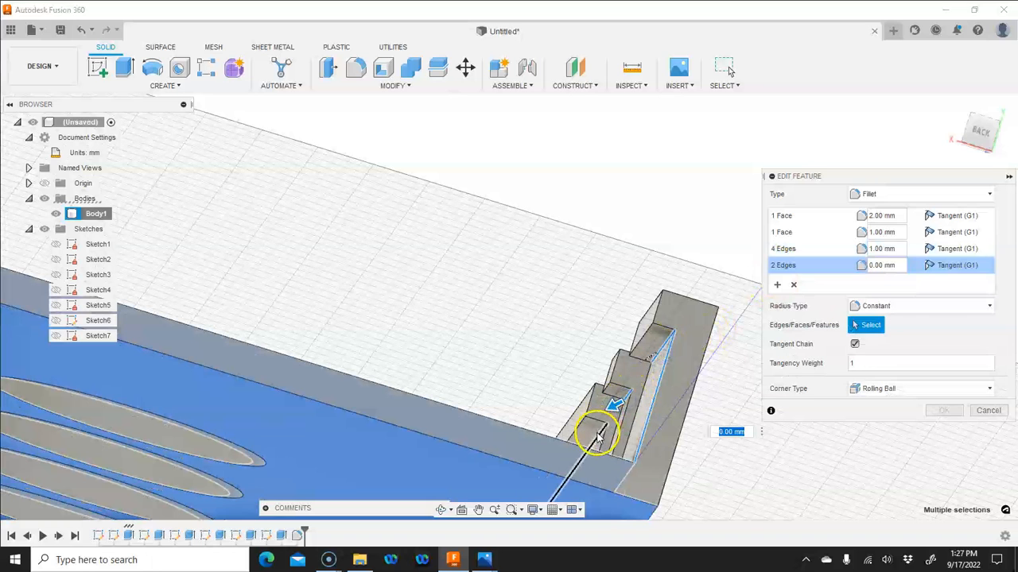
pyautogui.click(560, 371)
# - Add the three inside edges beneath the retaining lips on the opposite side wall to the fourth fillet selection set
pyautogui.scroll(-4, 567, 329)
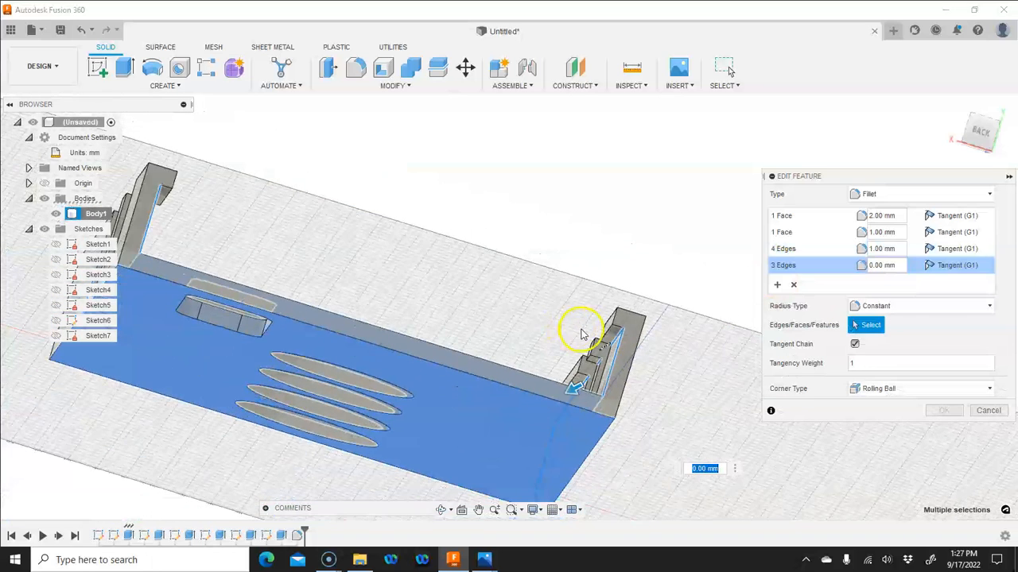
pyautogui.click(442, 510)
pyautogui.moveTo(481, 436); pyautogui.dragTo(466, 406)
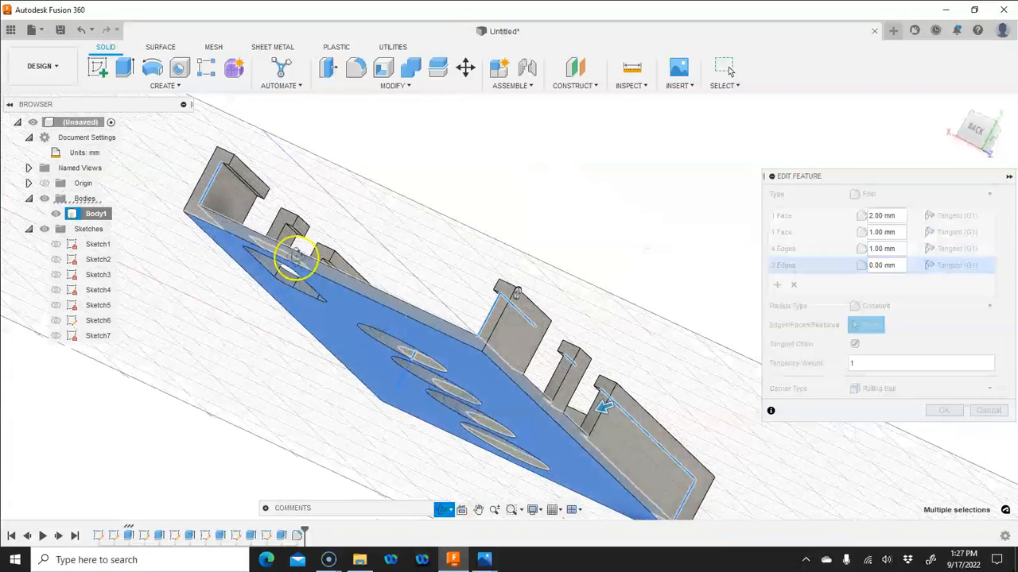
pyautogui.scroll(4, 297, 261)
pyautogui.scroll(-2, 298, 277)
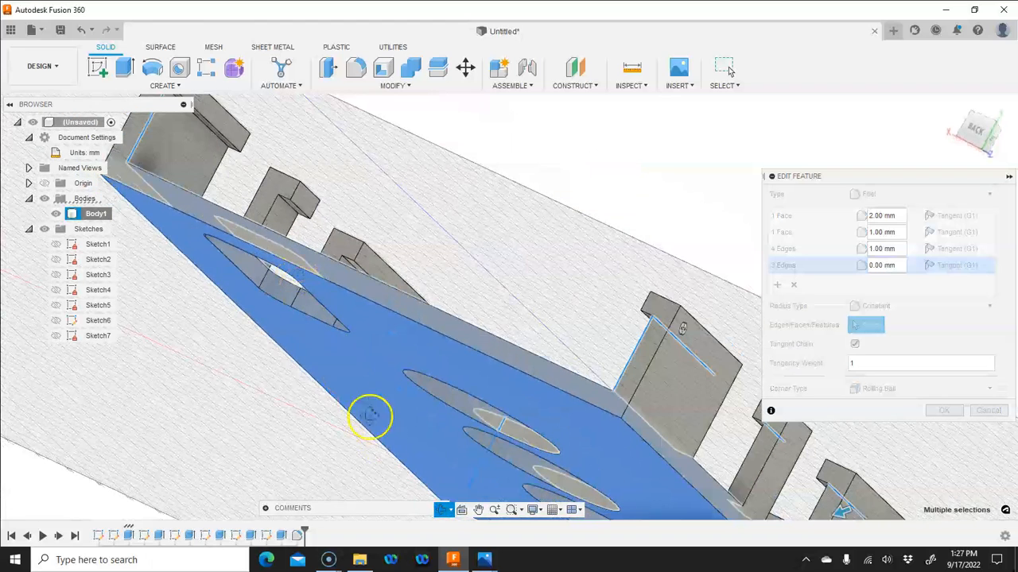
pyautogui.rightClick(357, 445)
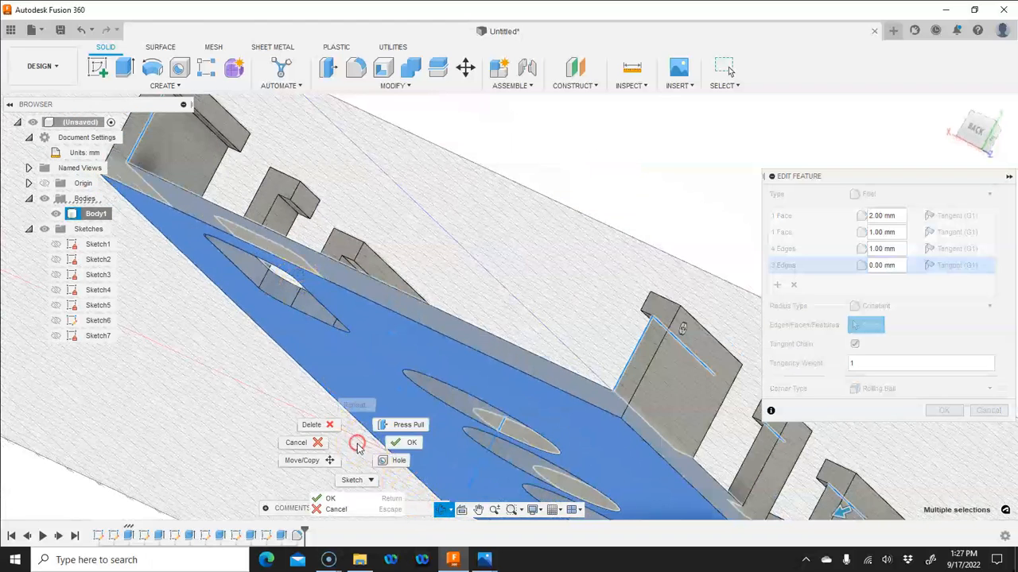
pyautogui.click(401, 444)
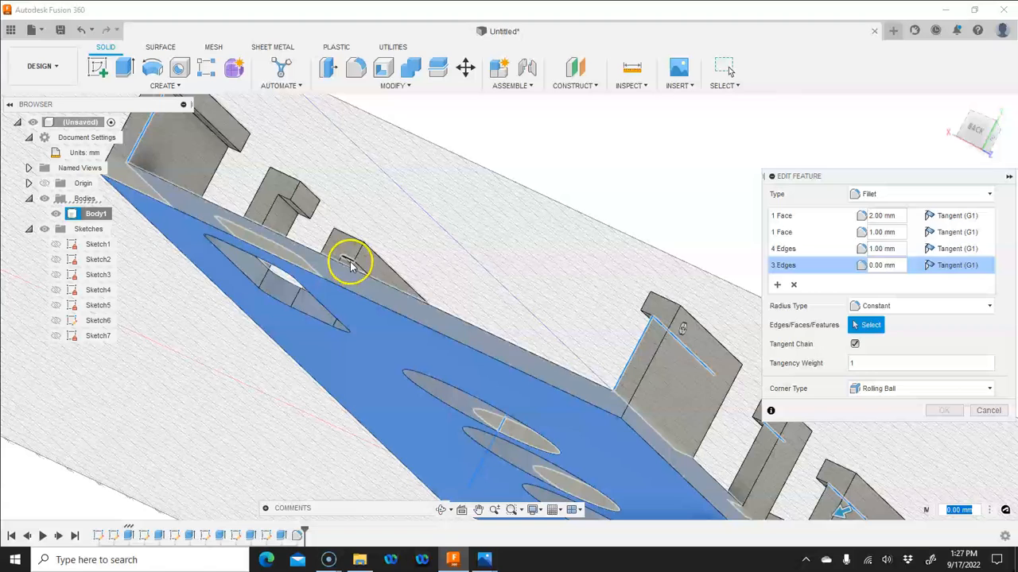
pyautogui.scroll(2, 348, 267)
pyautogui.click(349, 266)
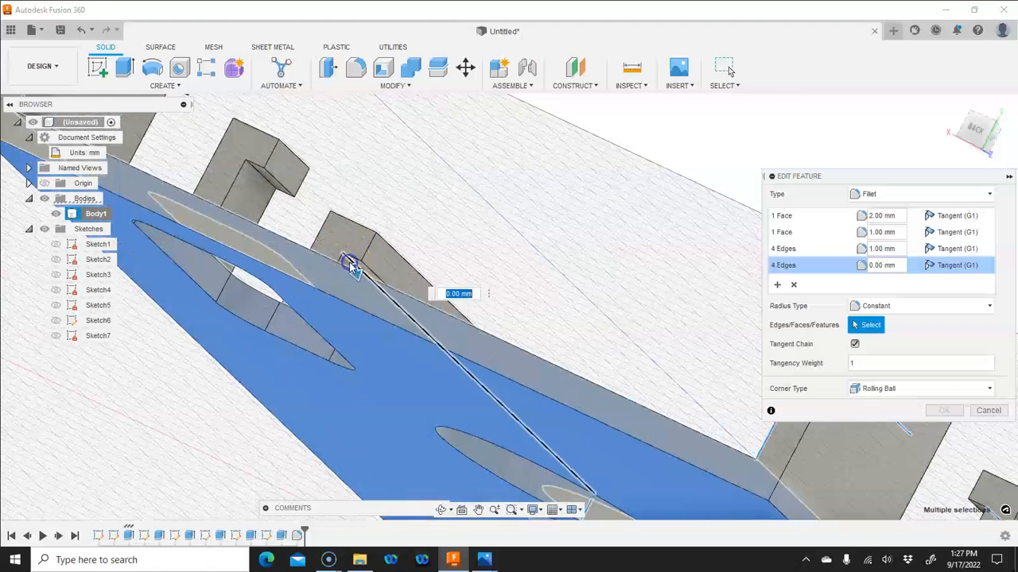
pyautogui.click(256, 172)
pyautogui.scroll(-4, 258, 179)
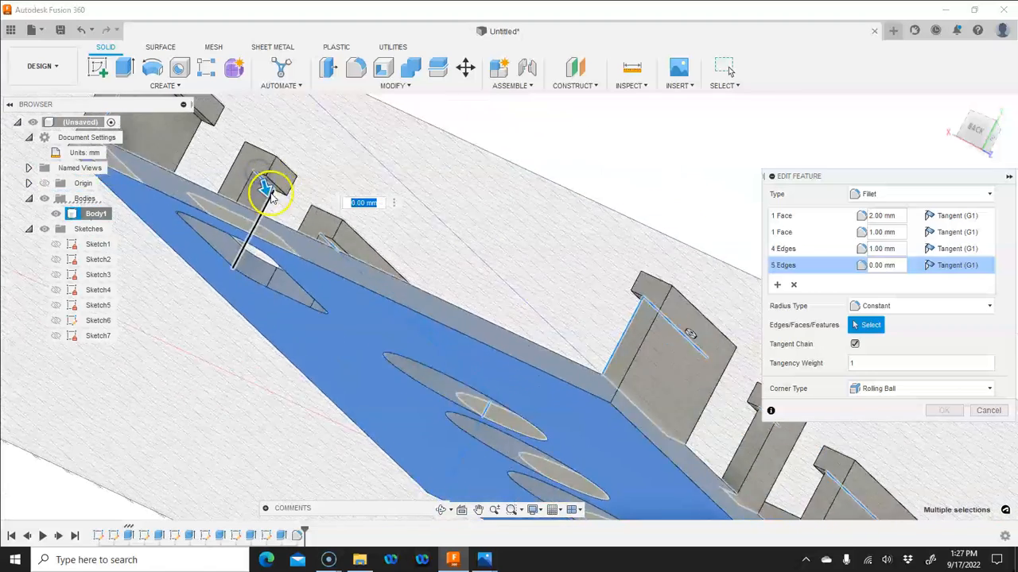
pyautogui.click(209, 136)
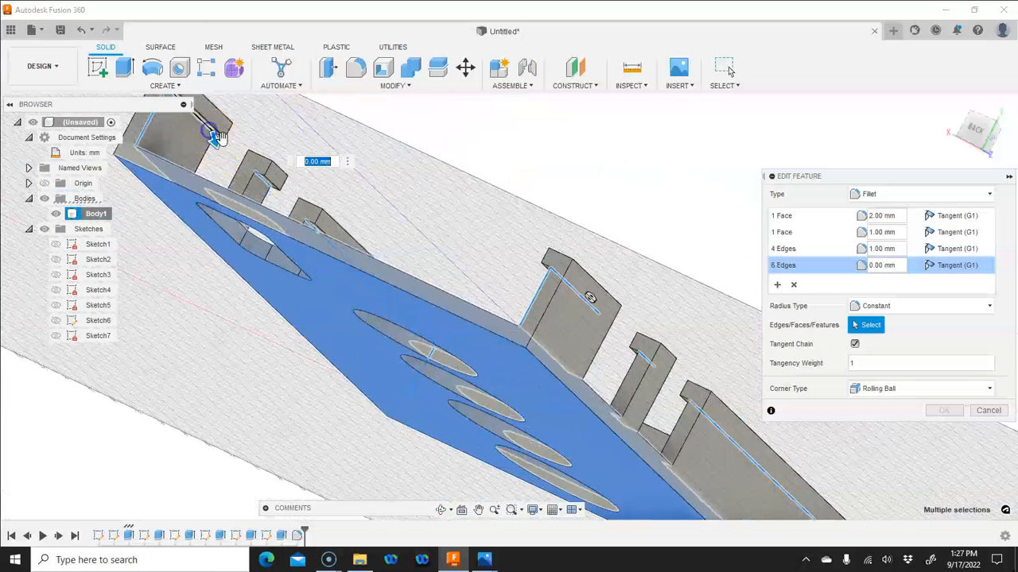
# - Set the radius of the lip edge selection set to 2 mm
pyautogui.click(871, 266)
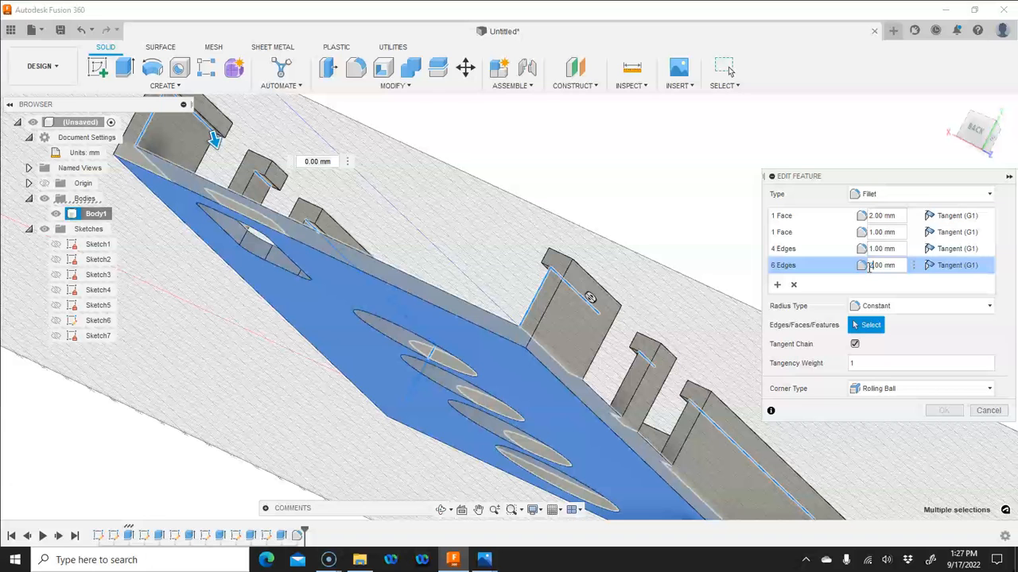
pyautogui.write('2')
pyautogui.press('Tab')
pyautogui.click(904, 308)
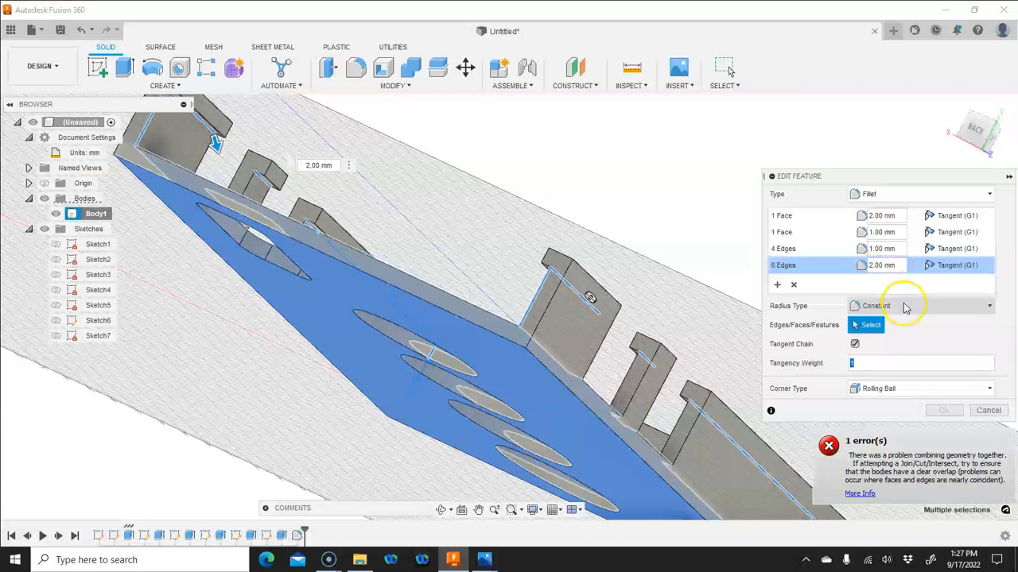
# - Remove the selection set containing the four vertical corner edges and apply the fillet edit
pyautogui.scroll(-3, 597, 282)
pyautogui.click(324, 181)
pyautogui.scroll(2, 314, 167)
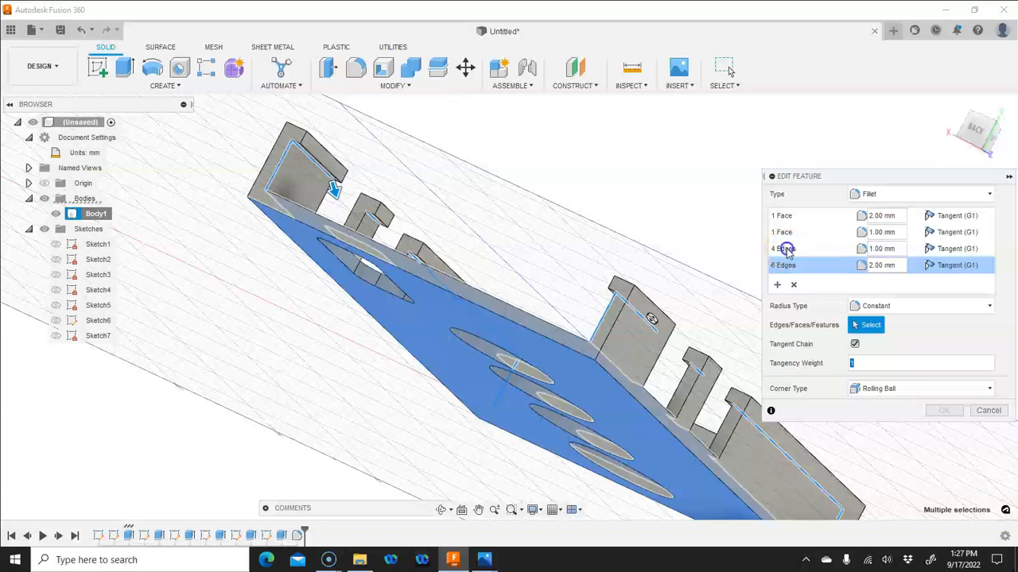
pyautogui.click(783, 253)
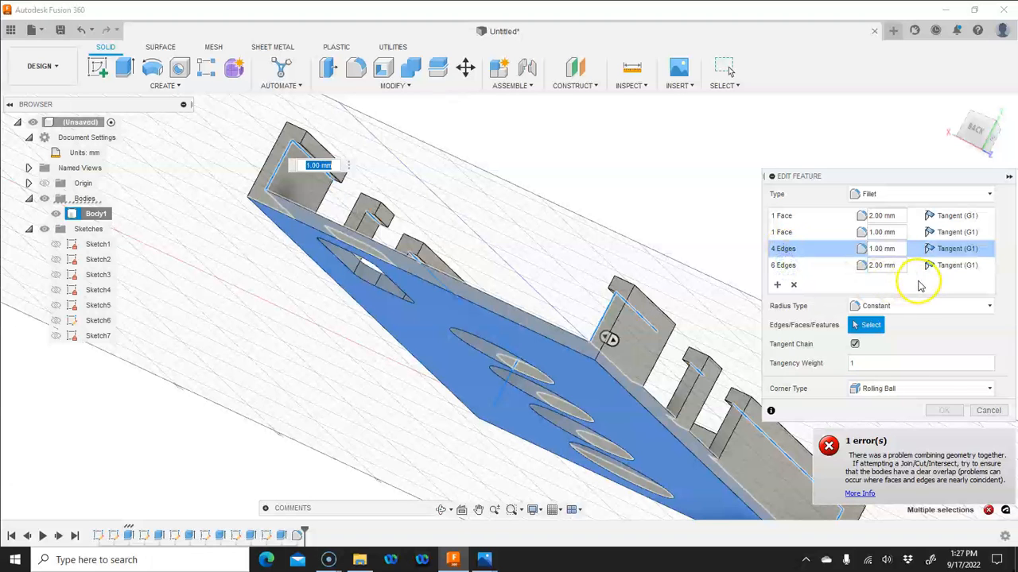
pyautogui.click(793, 284)
pyautogui.click(940, 394)
pyautogui.scroll(-3, 629, 298)
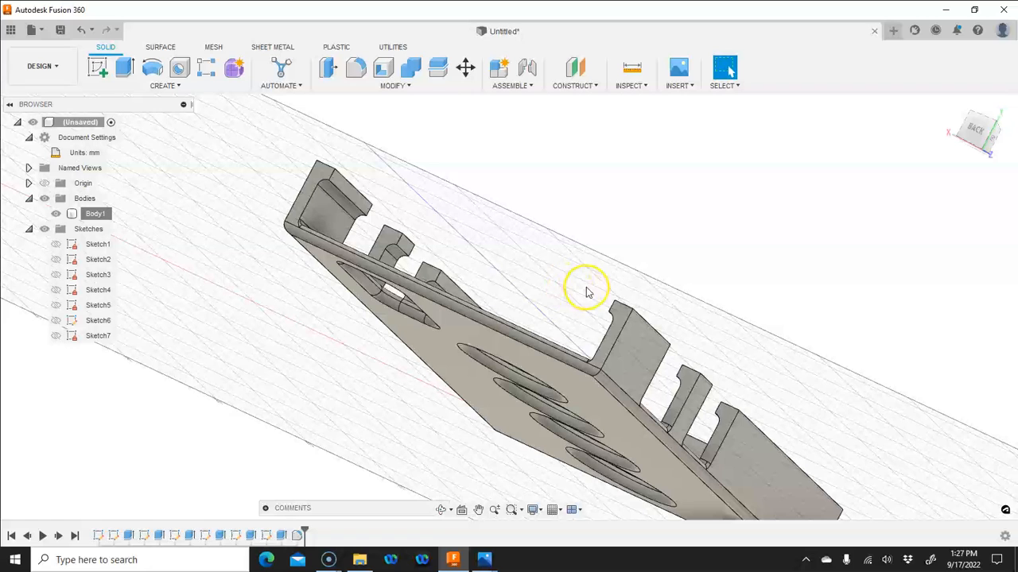
# - Try to add a fourth fillet selection set for the upright end edge of the corner wall at 1 mm, and remove that set
pyautogui.click(387, 290)
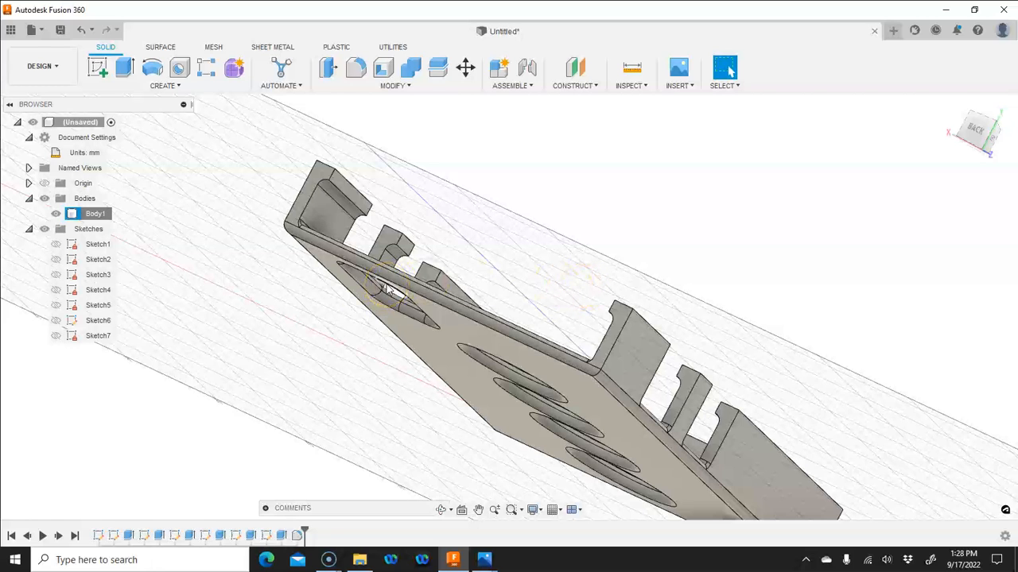
pyautogui.click(299, 536)
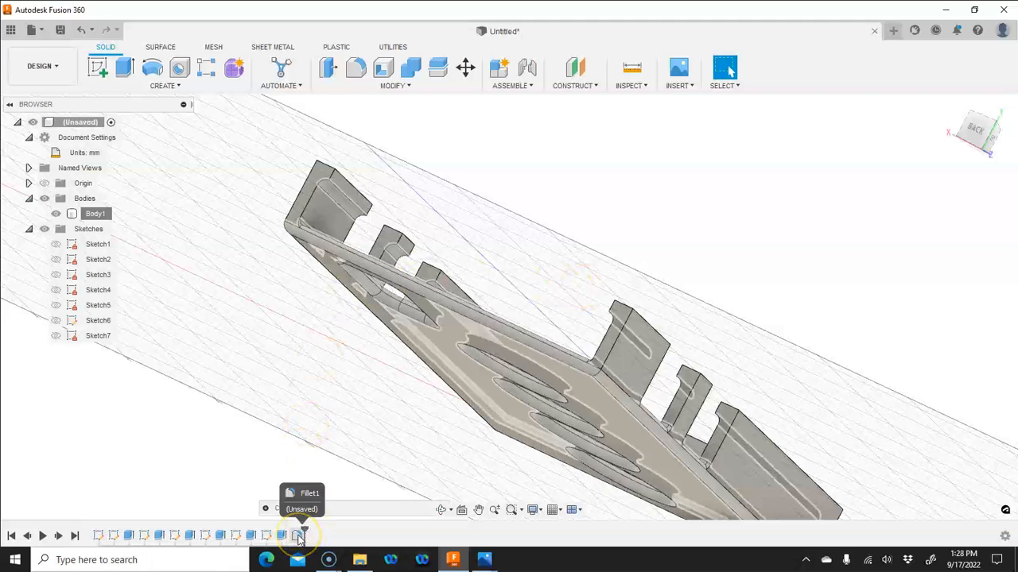
pyautogui.rightClick(299, 536)
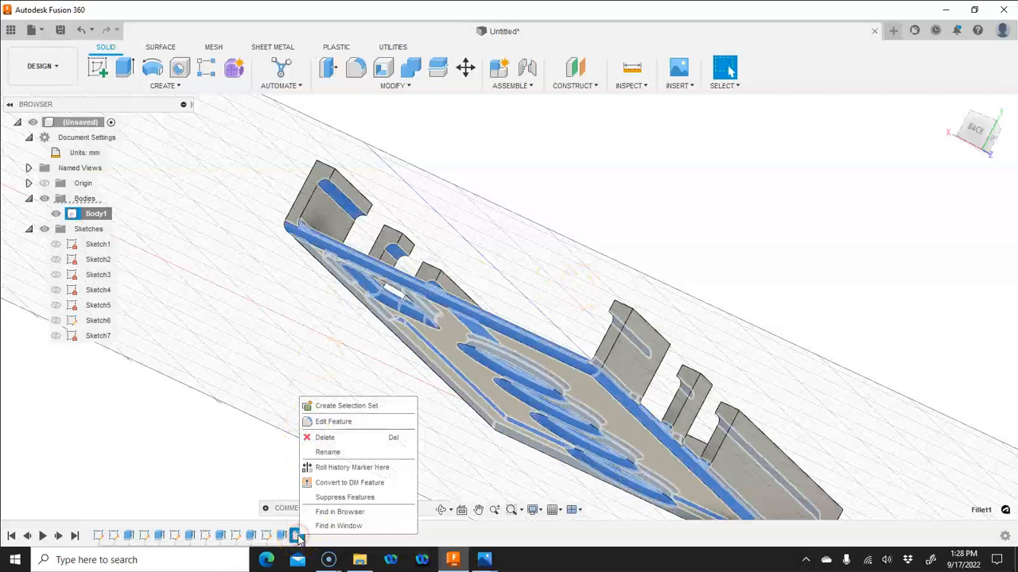
pyautogui.click(340, 425)
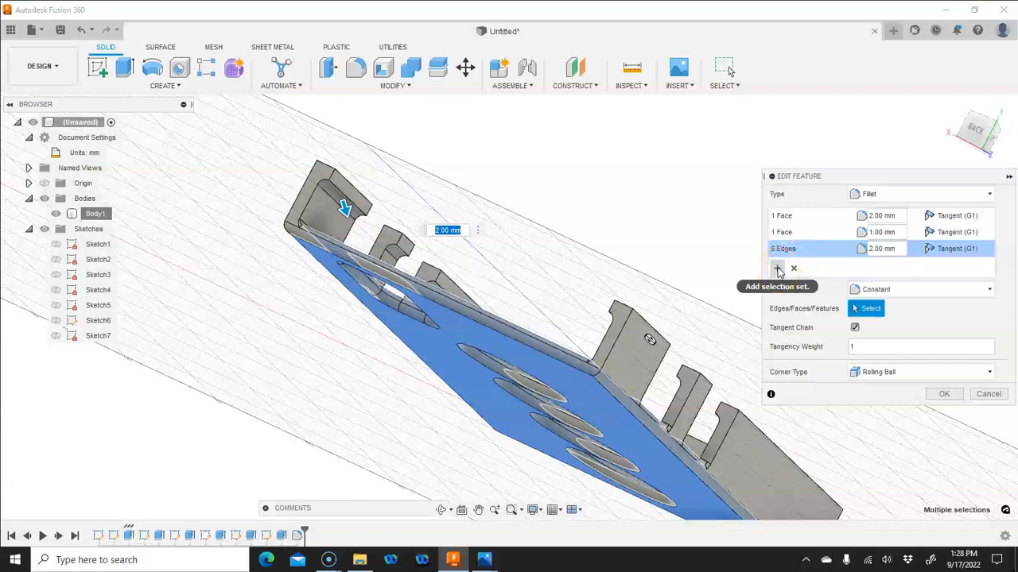
pyautogui.click(778, 269)
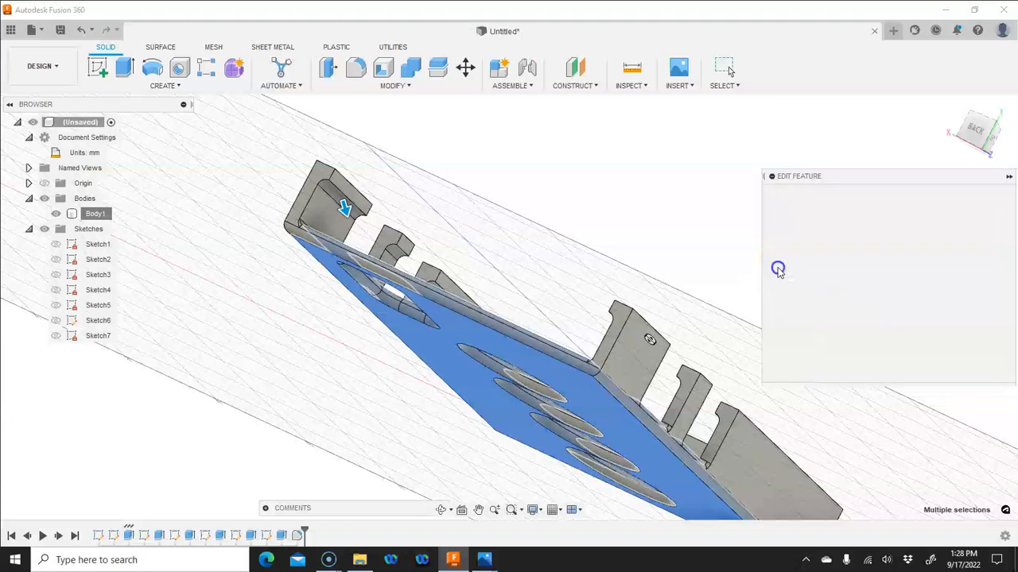
pyautogui.click(309, 209)
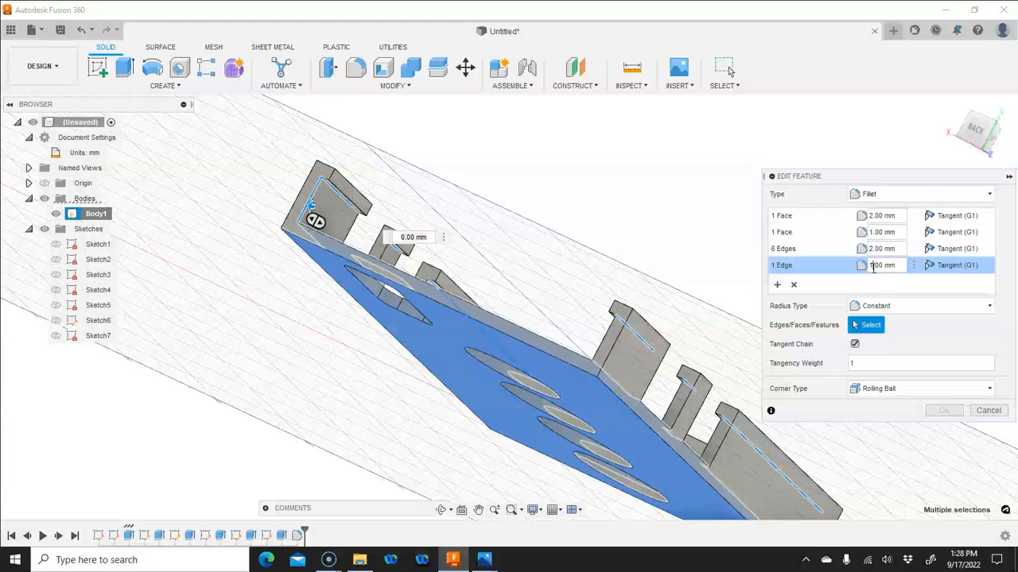
pyautogui.press('Tab')
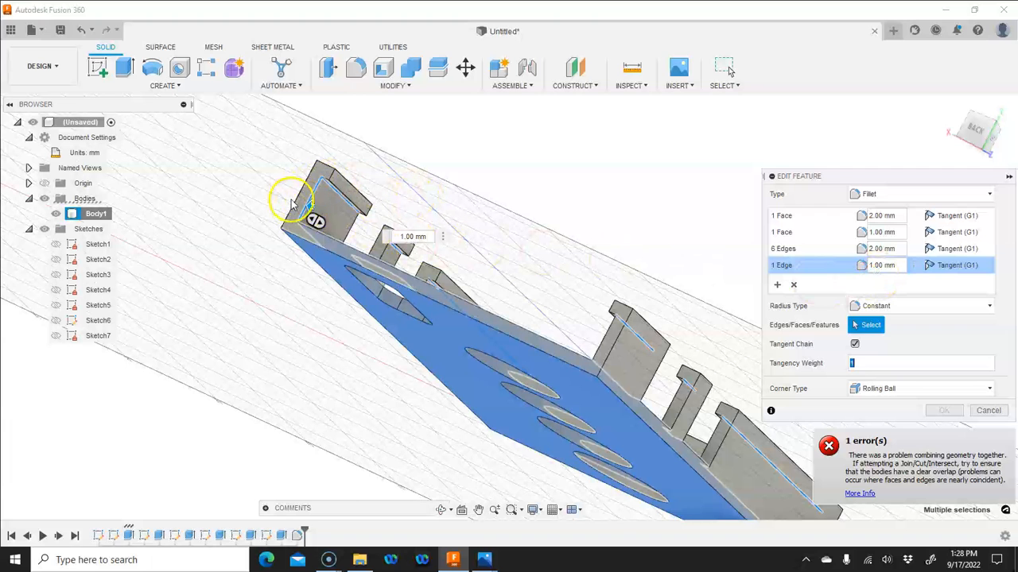
pyautogui.click(793, 285)
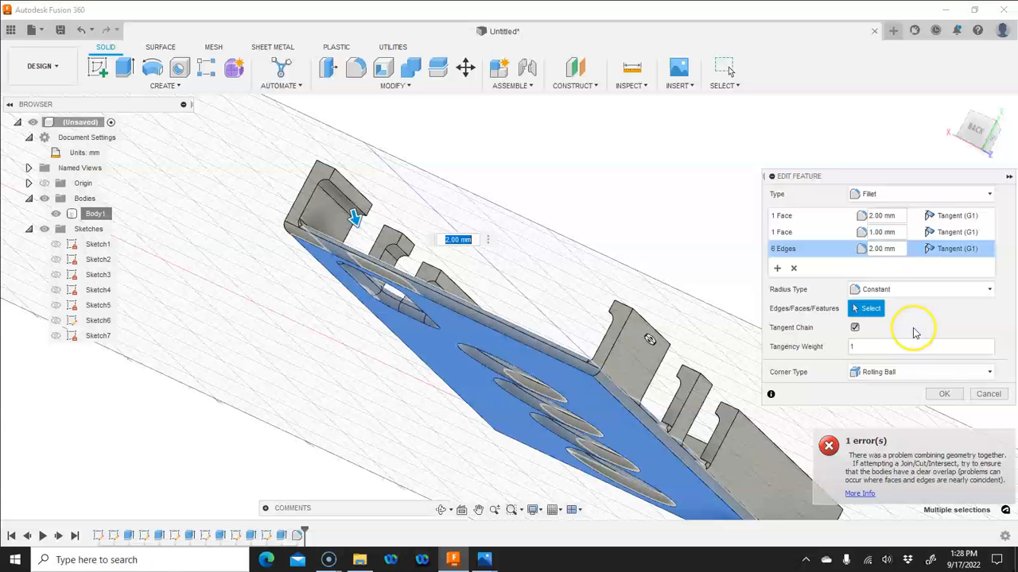
pyautogui.click(943, 394)
# - Examine the fillets at the open-end corner and beneath the retaining lips from inside the case
pyautogui.scroll(-2, 643, 234)
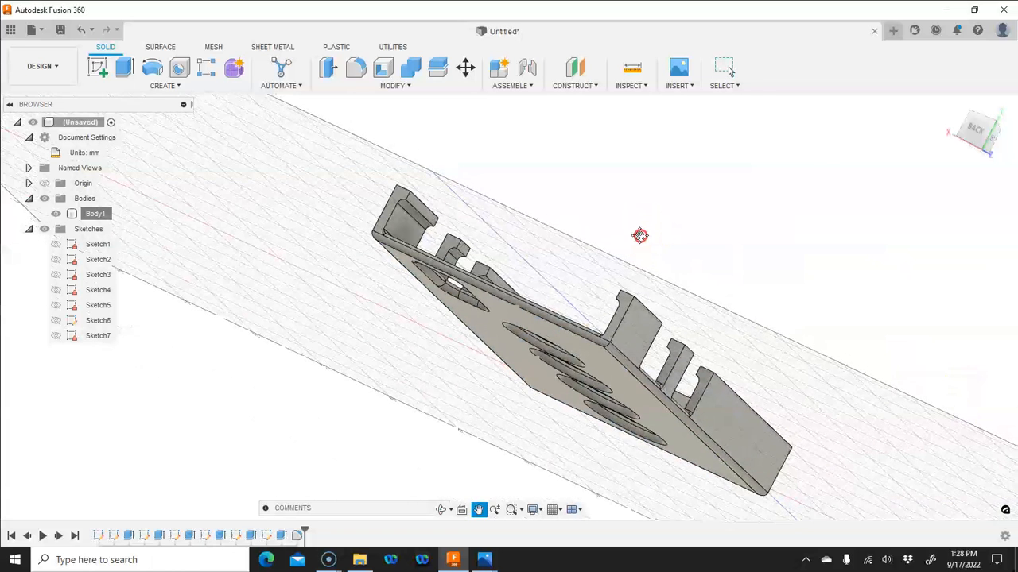
pyautogui.click(440, 510)
pyautogui.moveTo(401, 306); pyautogui.dragTo(355, 335)
pyautogui.scroll(5, 370, 243)
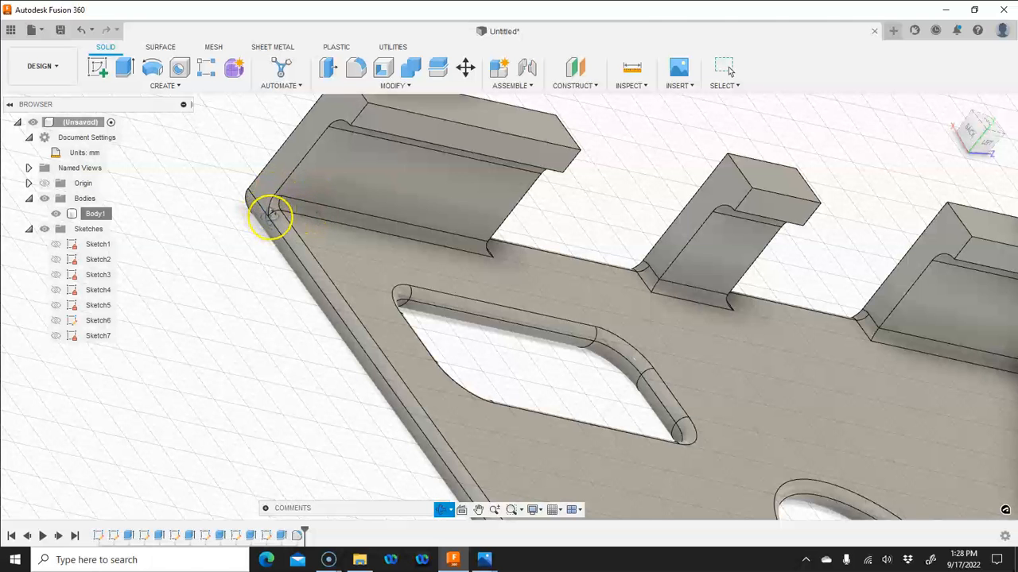
pyautogui.scroll(-5, 282, 222)
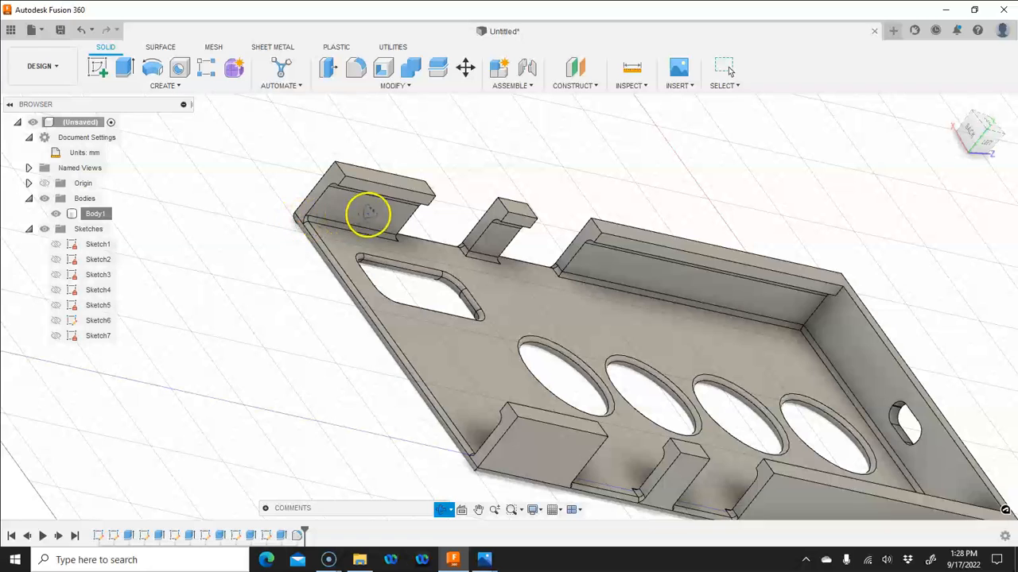
pyautogui.click(273, 158)
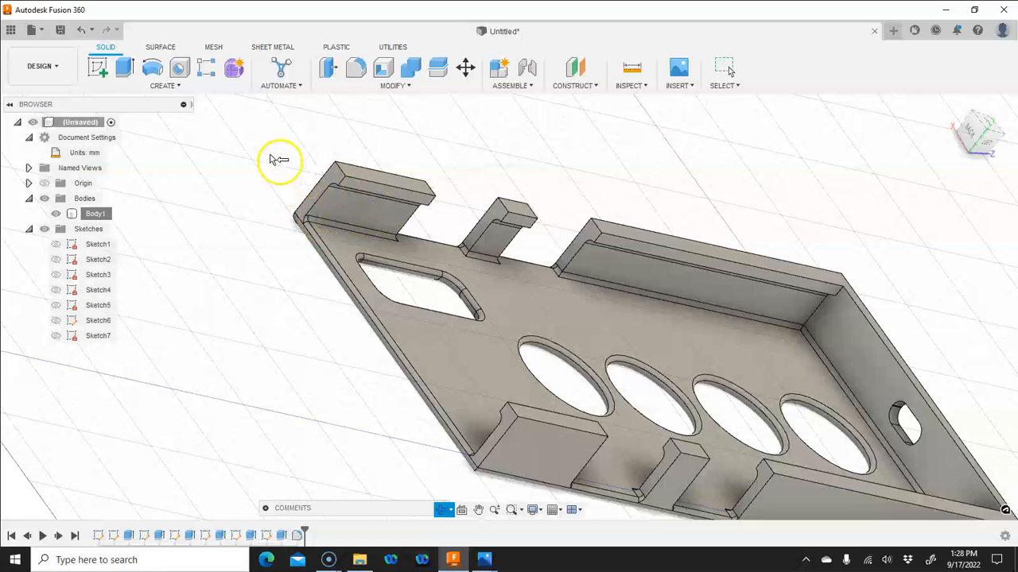
pyautogui.click(444, 511)
pyautogui.rightClick(409, 453)
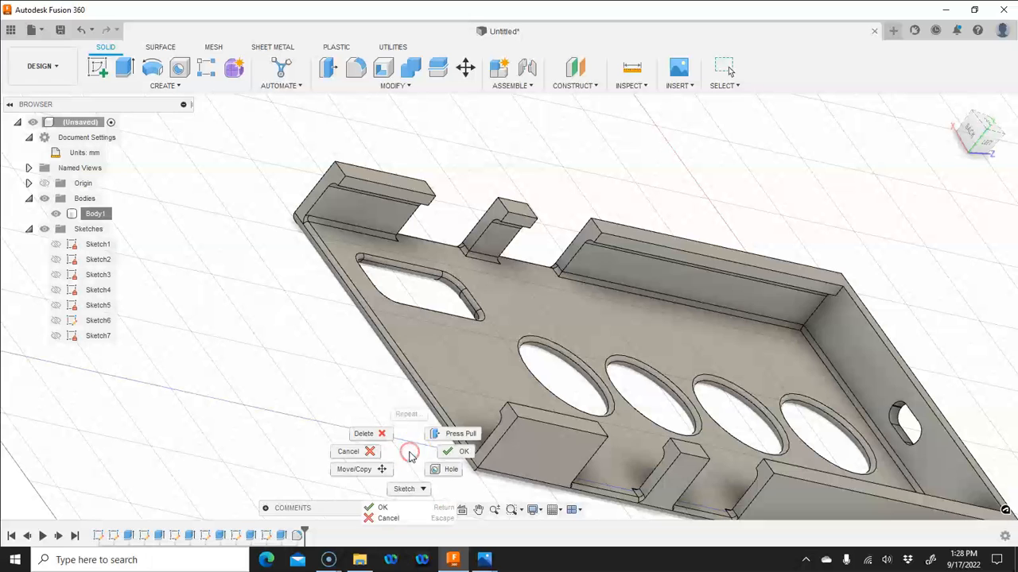
pyautogui.click(465, 450)
# - Edit the fillet feature and add a fourth selection set with the top faces of the continuous rim, one corner lip and both middle lips
pyautogui.click(297, 536)
pyautogui.scroll(-1, 291, 436)
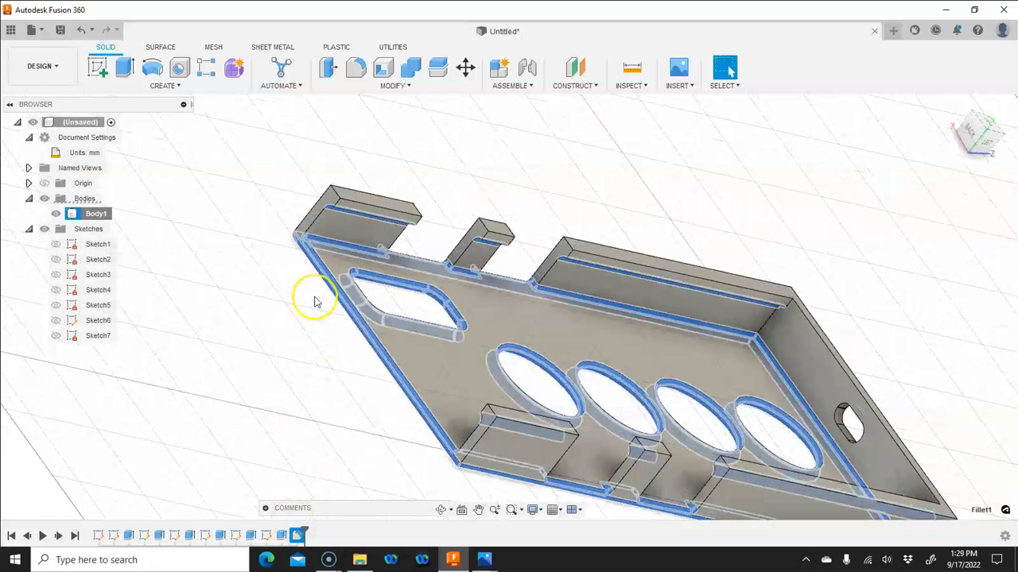
pyautogui.click(391, 211)
pyautogui.click(322, 420)
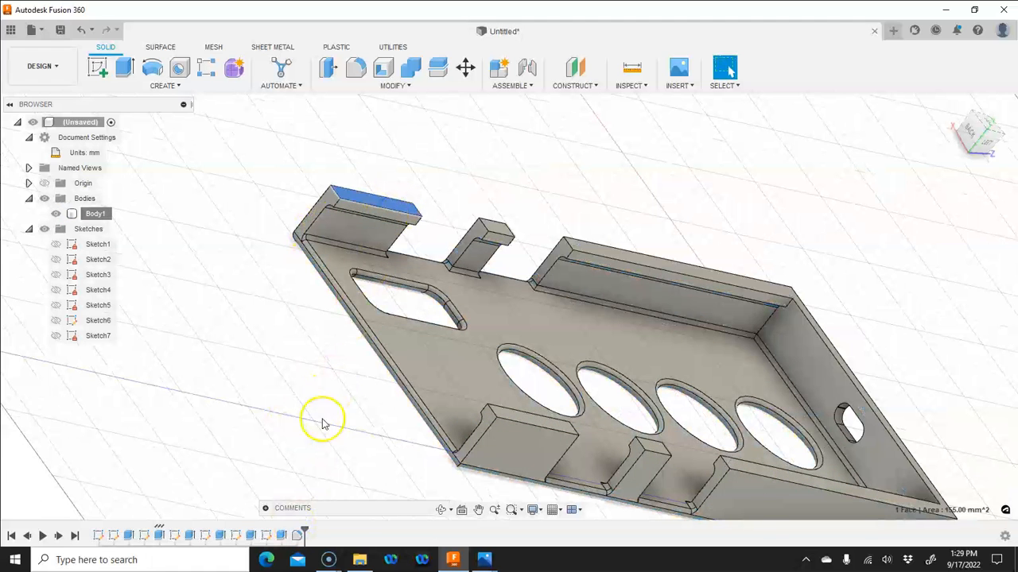
pyautogui.doubleClick(289, 537)
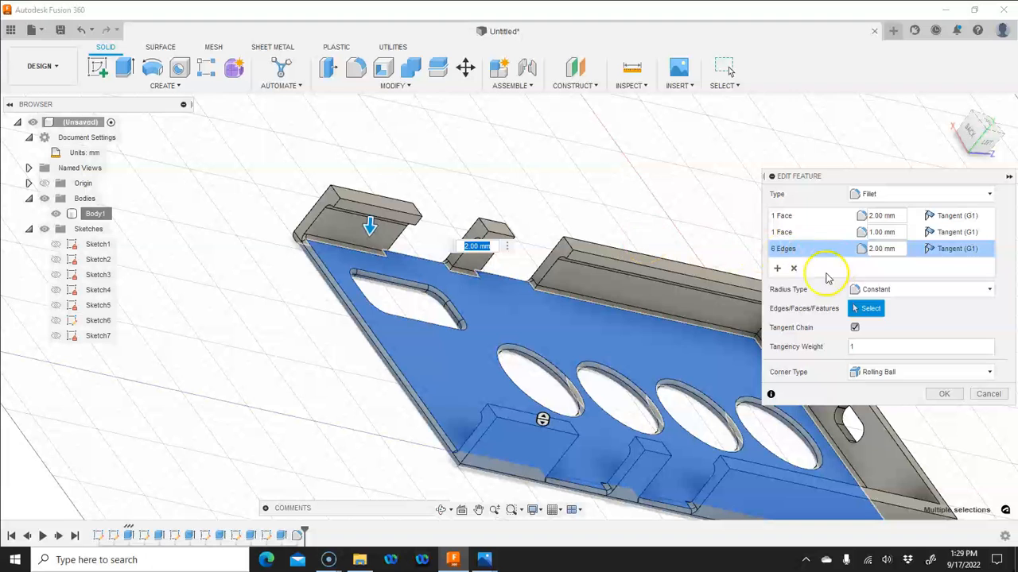
pyautogui.click(777, 268)
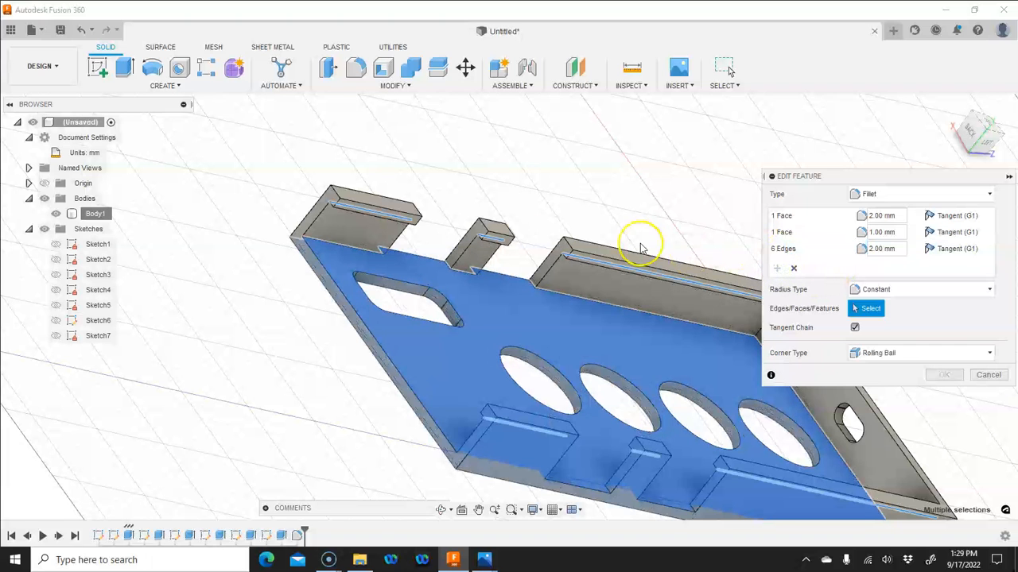
pyautogui.click(363, 197)
pyautogui.click(481, 223)
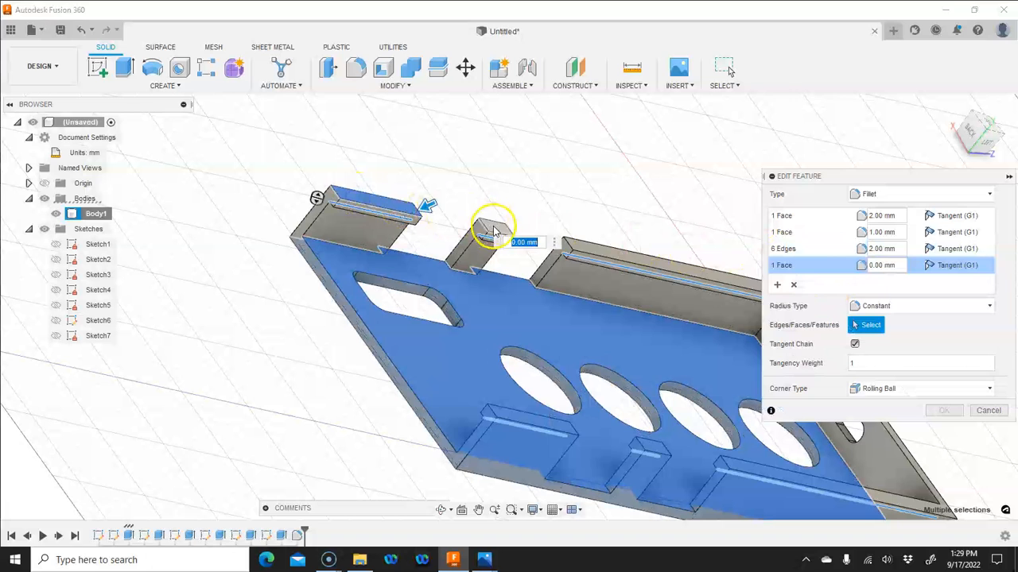
pyautogui.click(583, 249)
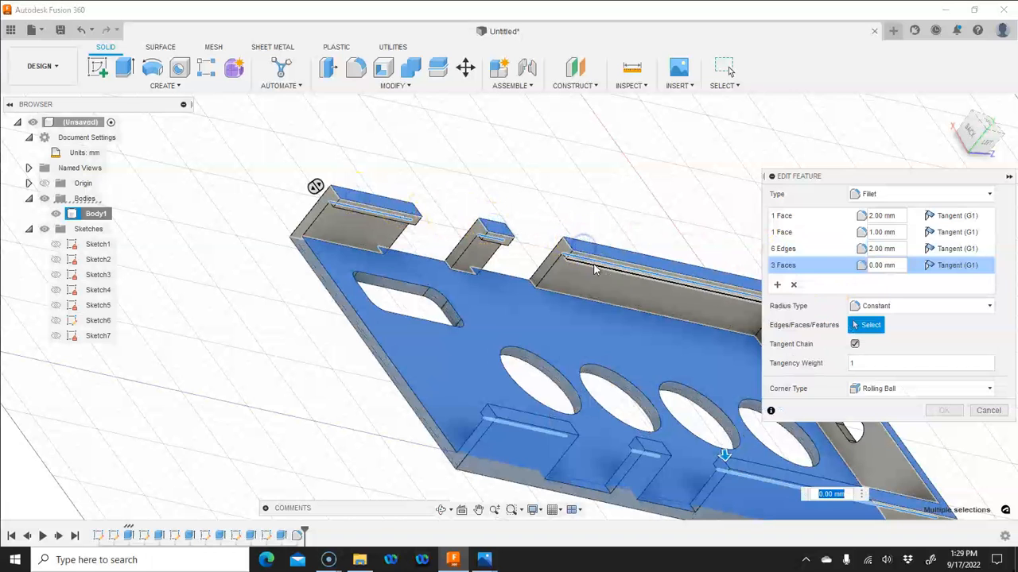
pyautogui.click(644, 448)
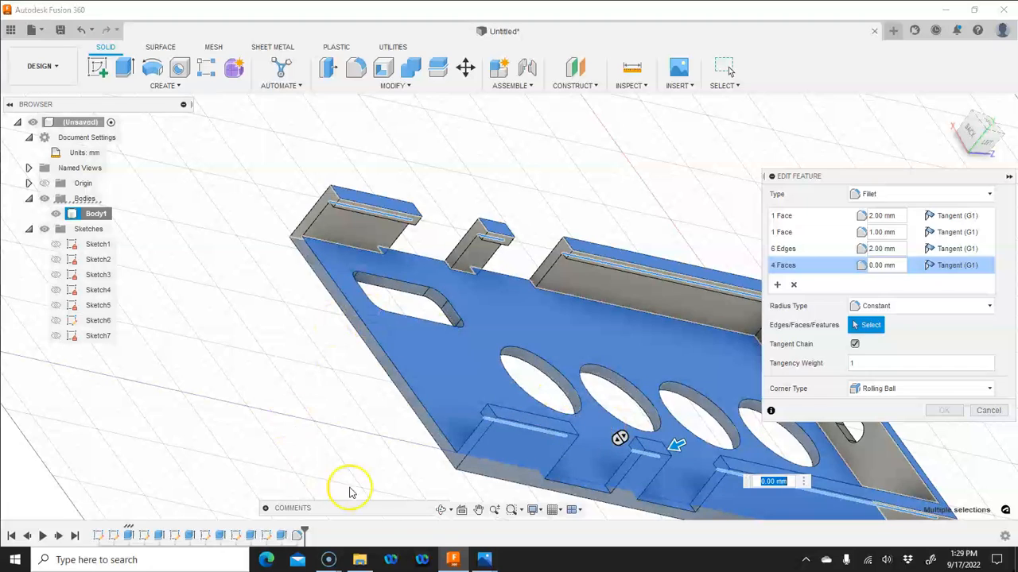
# - Add the top face of the remaining corner lip to the fourth fillet selection set
pyautogui.click(436, 511)
pyautogui.moveTo(355, 422); pyautogui.dragTo(219, 326)
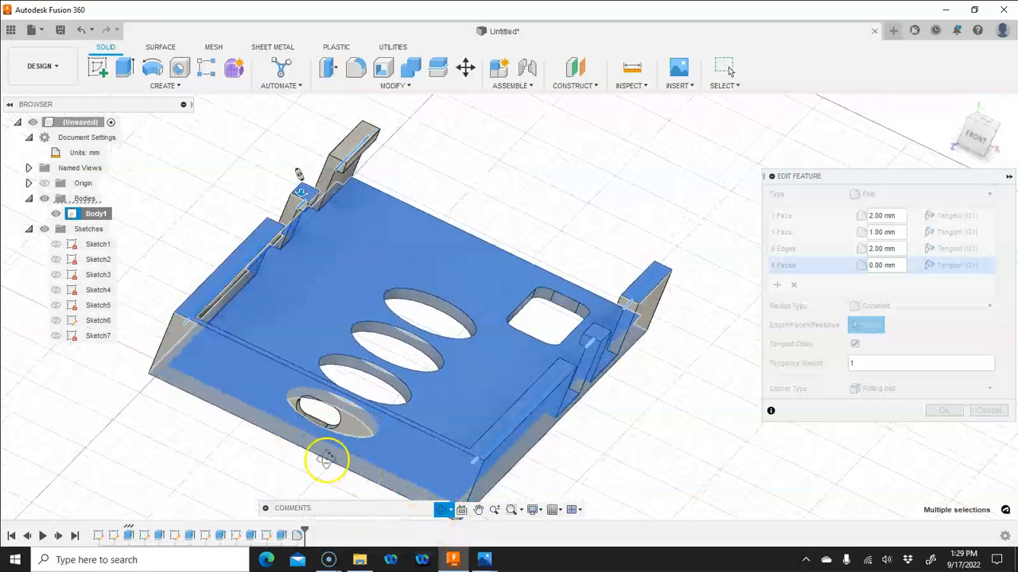
pyautogui.rightClick(249, 448)
pyautogui.click(296, 447)
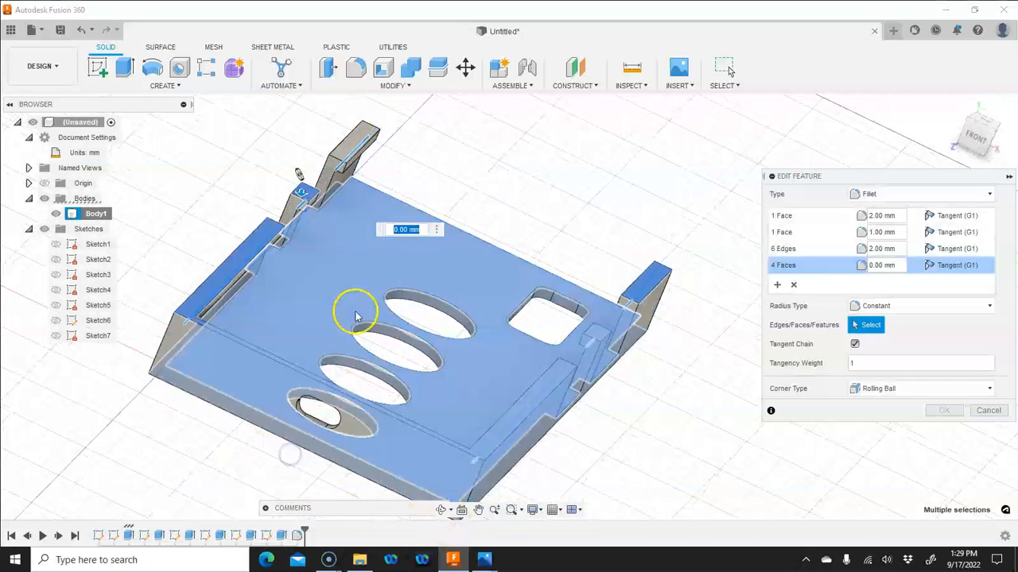
pyautogui.click(354, 139)
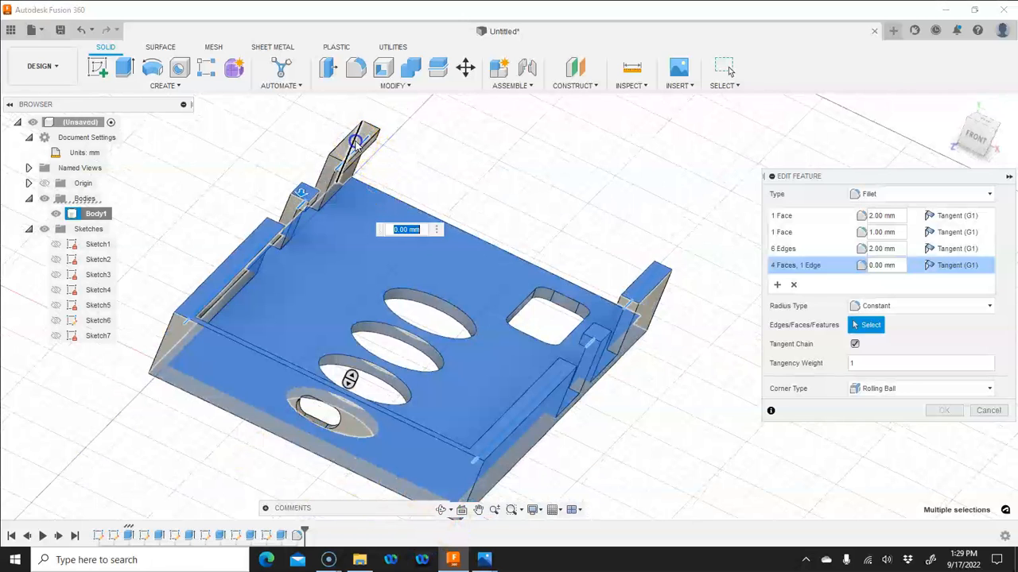
pyautogui.click(343, 152)
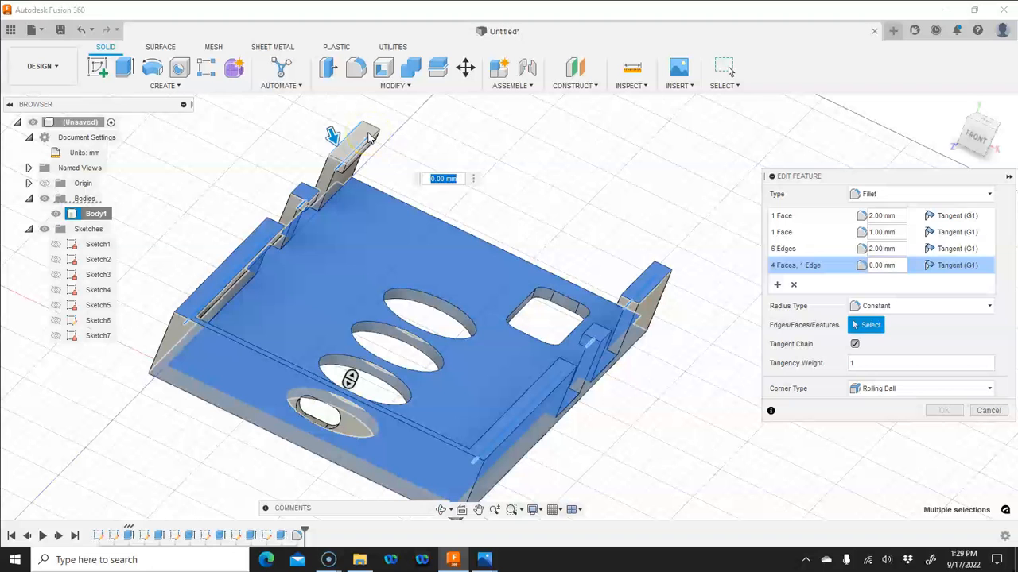
pyautogui.click(343, 136)
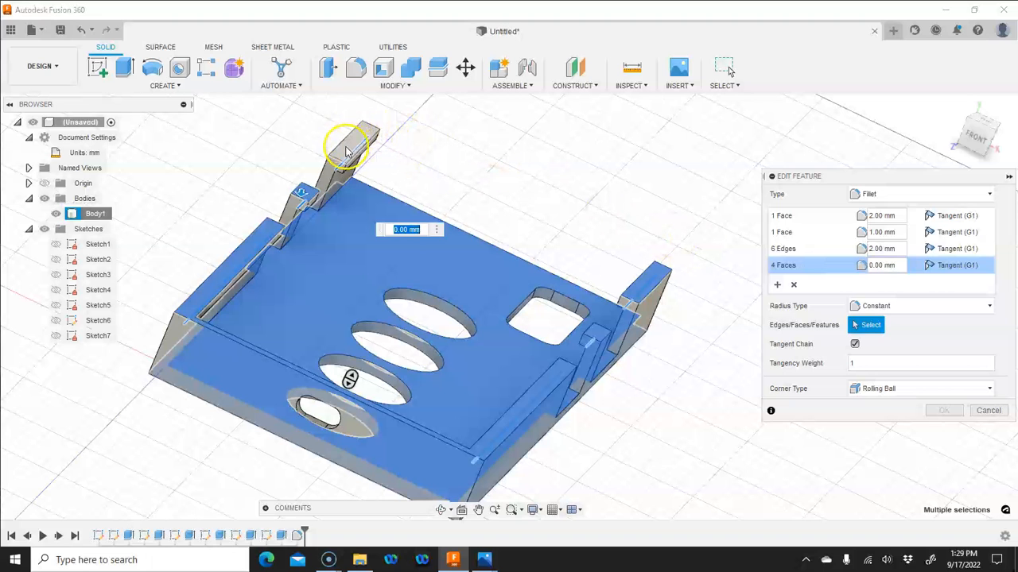
pyautogui.click(346, 151)
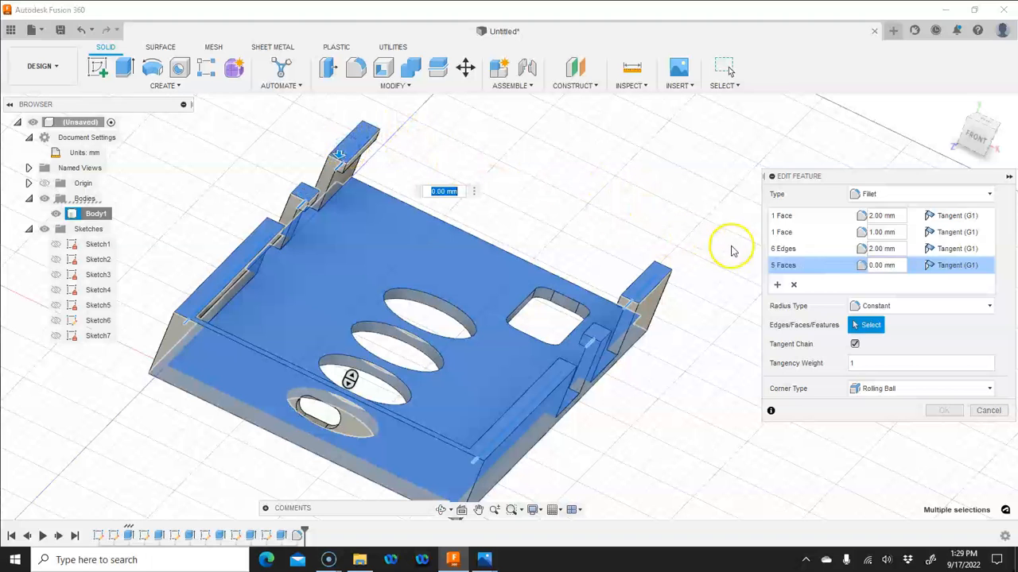
# - Set the radius of the top face selection set to 1 mm and apply the fillet edit
pyautogui.click(872, 265)
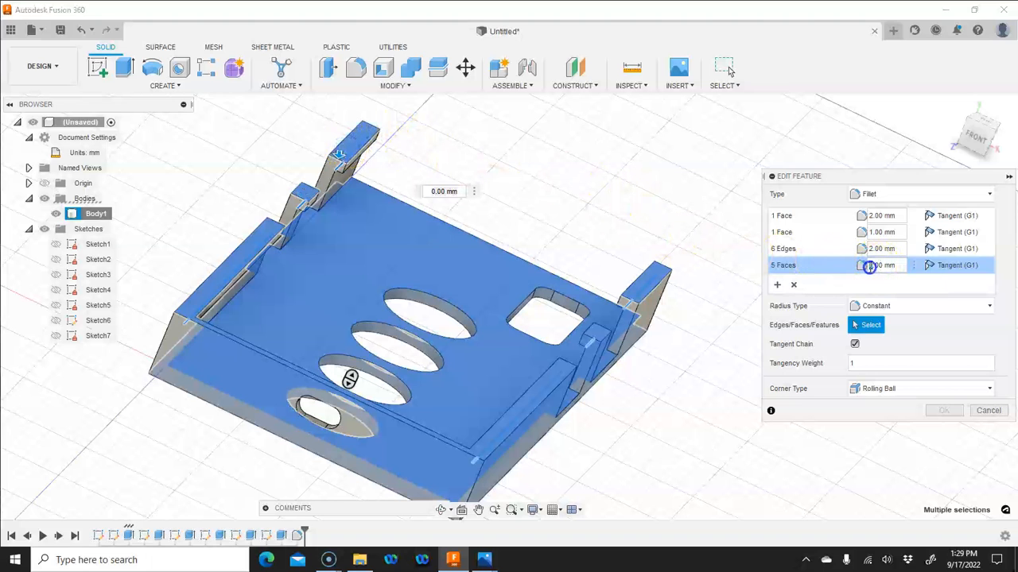
pyautogui.press('Return')
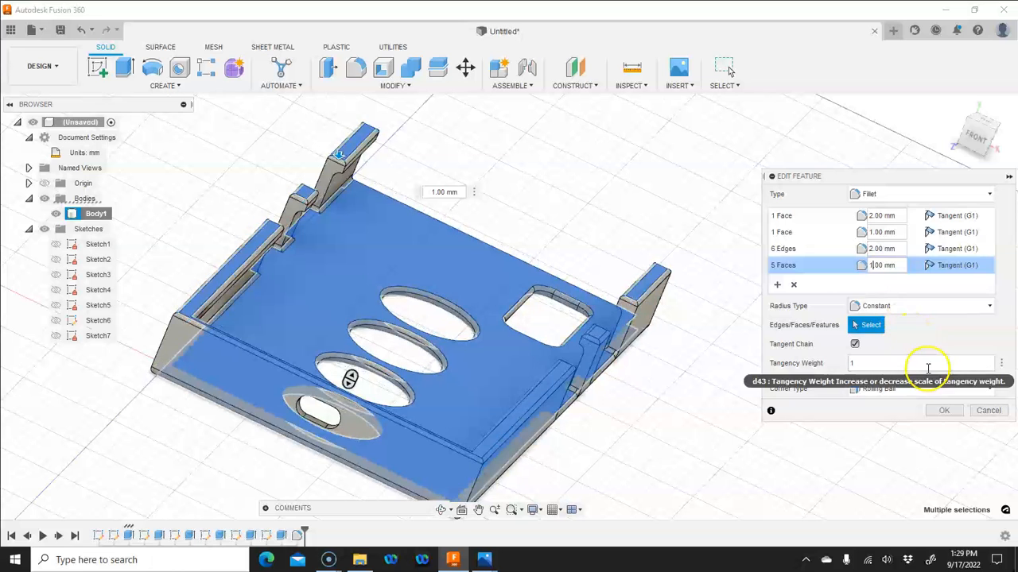
pyautogui.press('Return')
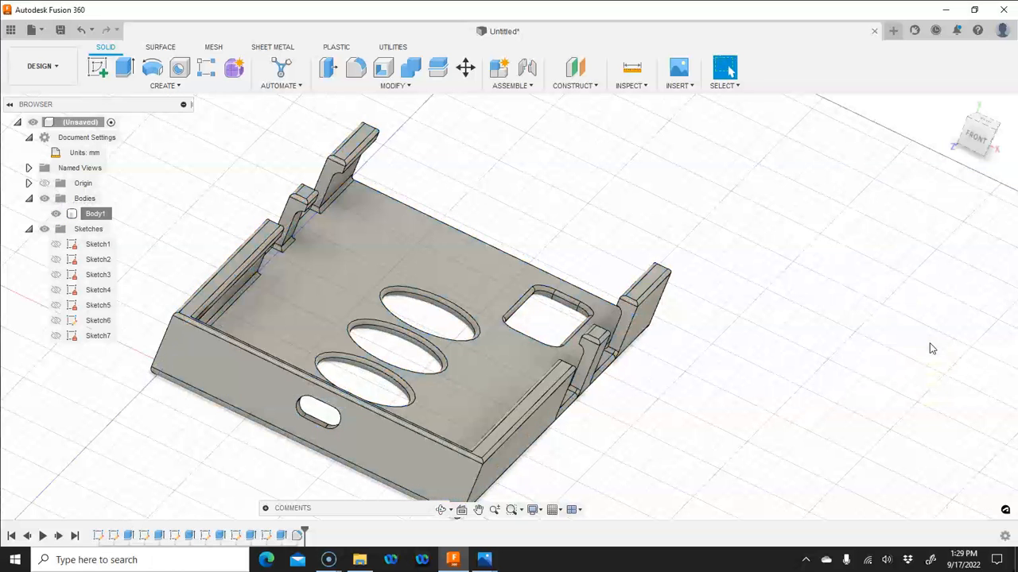
# - Edit the fillet feature and add a fifth selection set with both closed-end outer corner edges and one open-end corner edge
pyautogui.scroll(-1, 839, 351)
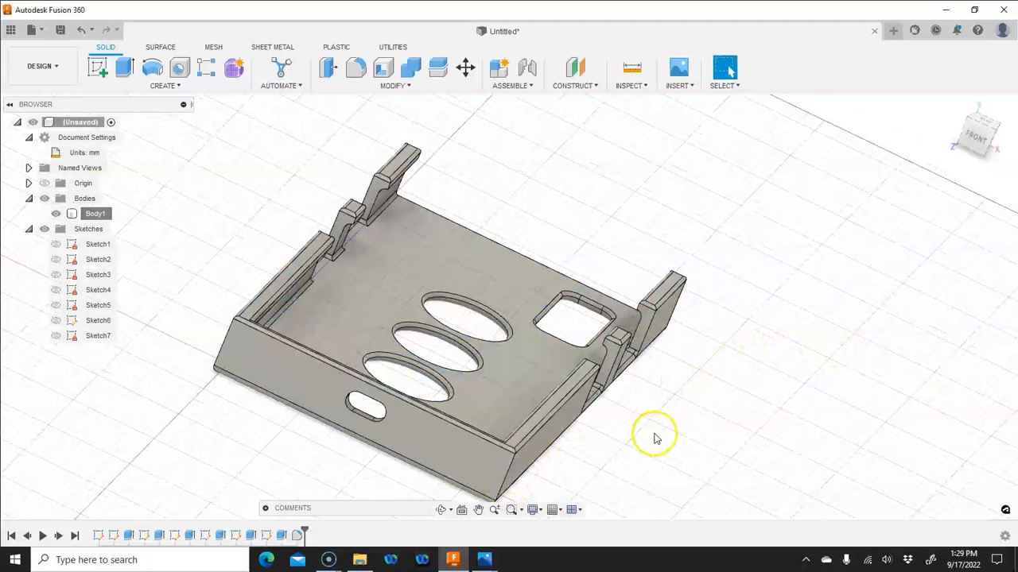
pyautogui.click(530, 471)
pyautogui.keyDown('shift'); pyautogui.moveTo(516, 472); pyautogui.dragTo(358, 447, button='middle'); pyautogui.keyUp('shift')
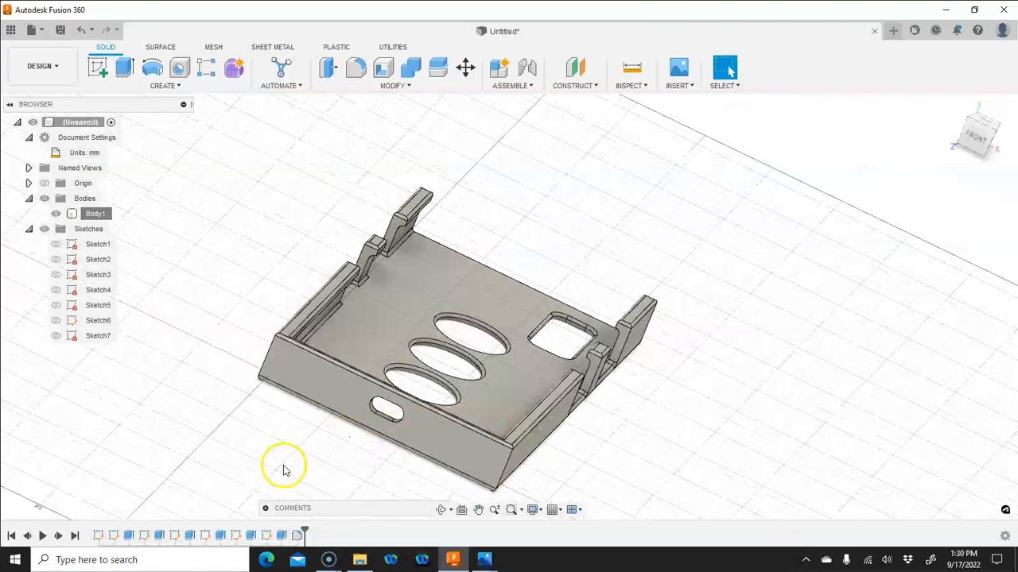
pyautogui.rightClick(297, 535)
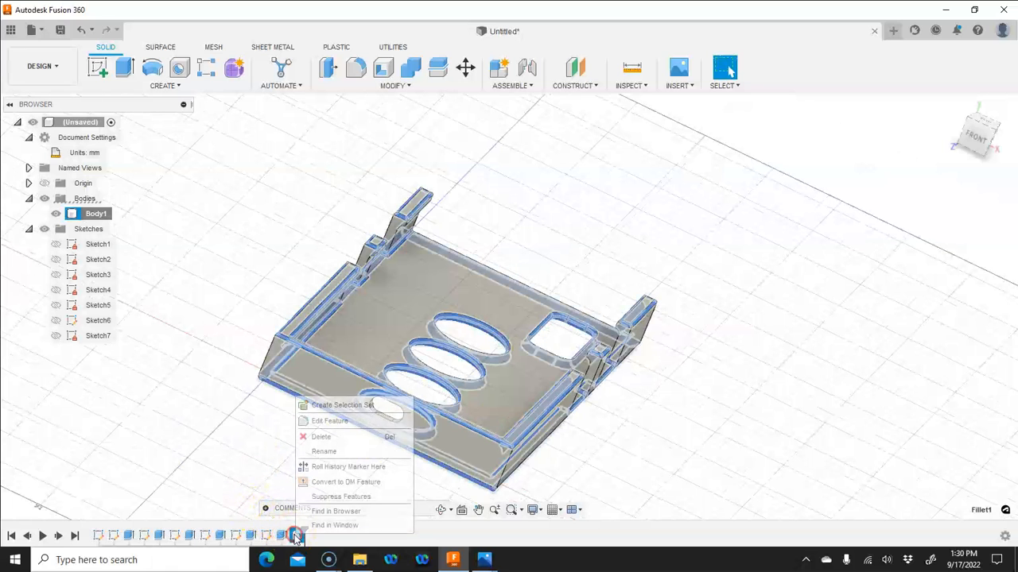
pyautogui.click(323, 422)
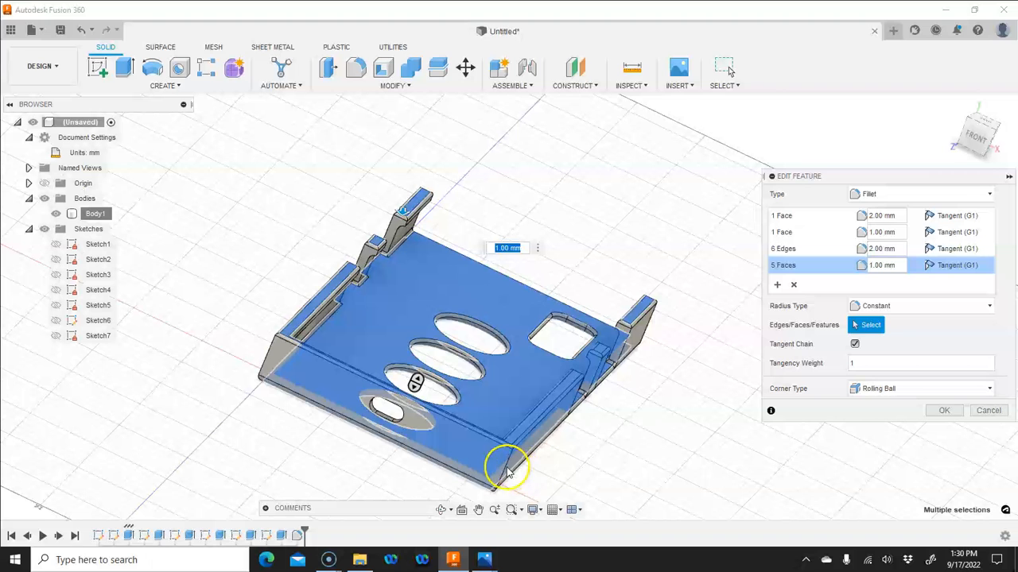
pyautogui.click(778, 284)
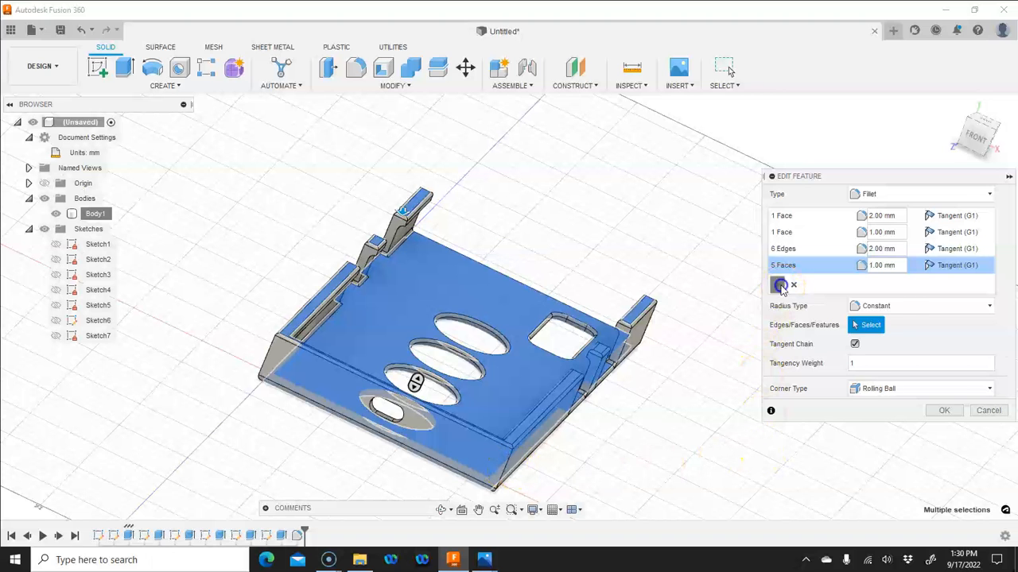
pyautogui.click(501, 481)
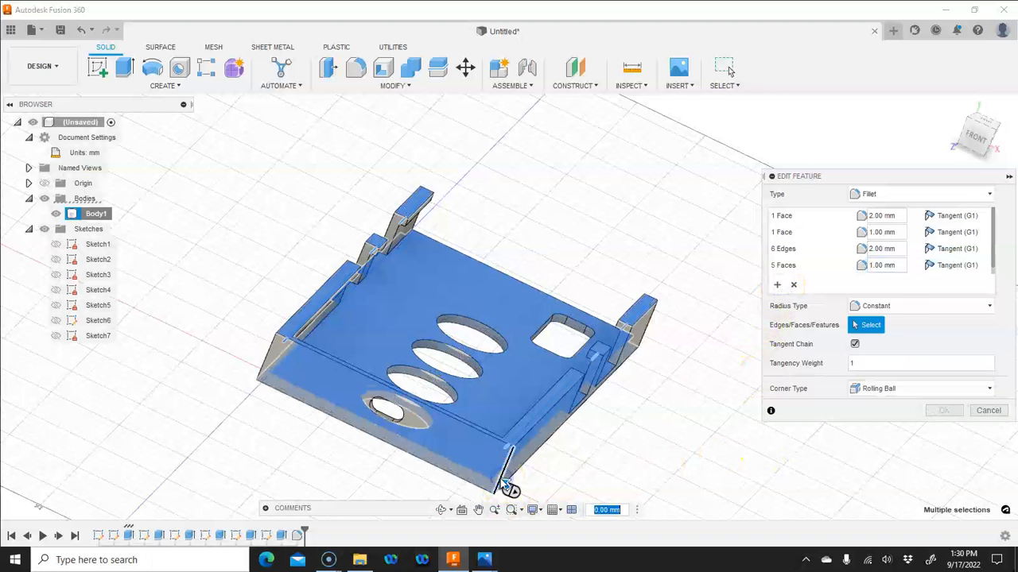
pyautogui.click(262, 352)
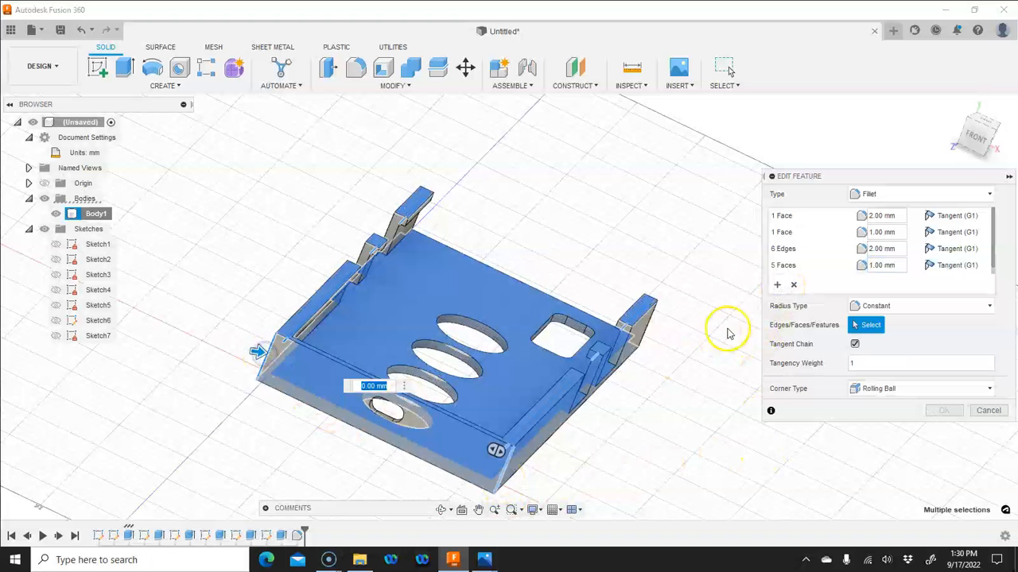
pyautogui.click(653, 327)
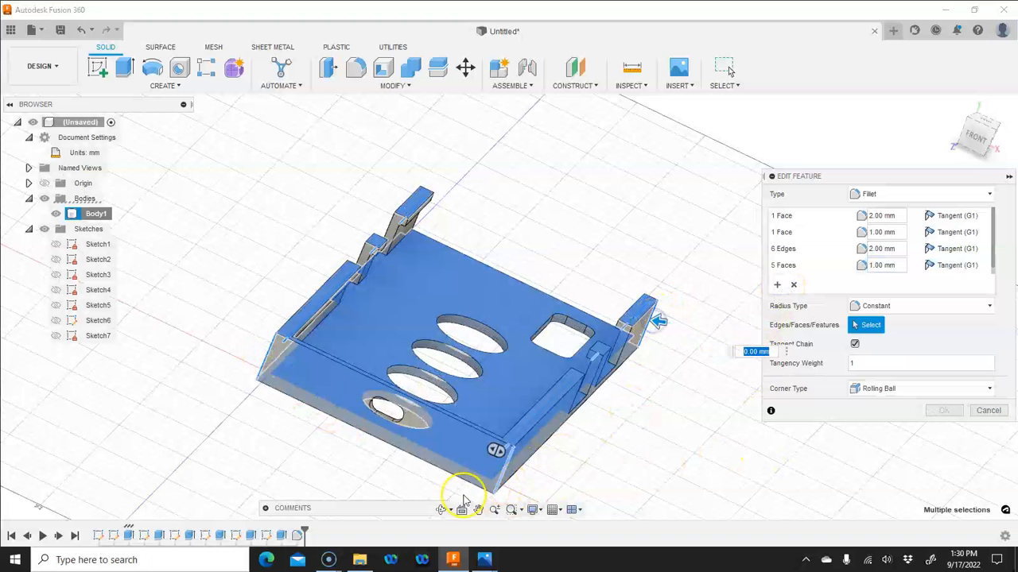
# - Add the outer corner edge of the opposite open-end lip to the fifth fillet selection set
pyautogui.click(441, 510)
pyautogui.moveTo(299, 412); pyautogui.dragTo(387, 445)
pyautogui.rightClick(429, 465)
pyautogui.click(464, 474)
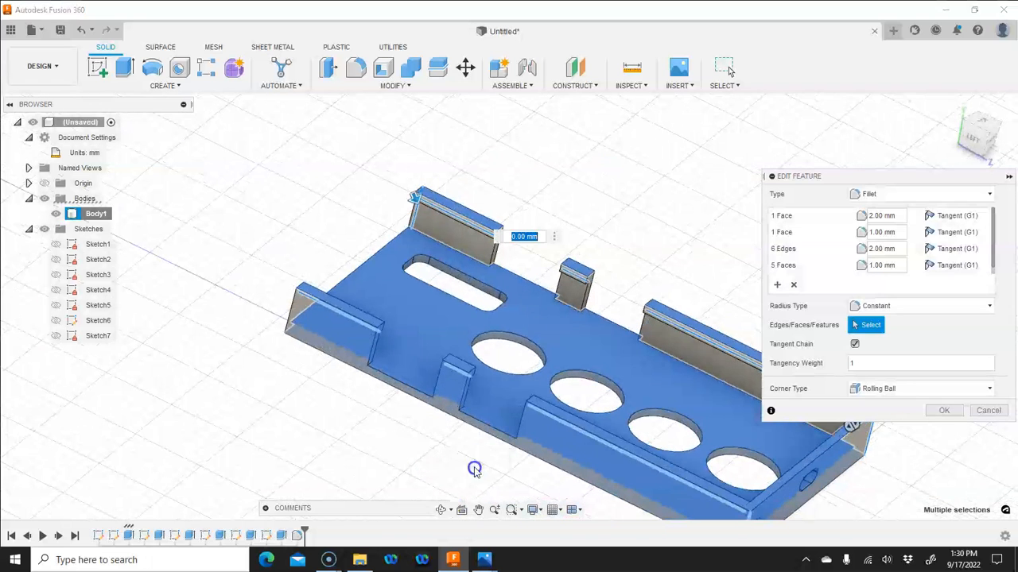
pyautogui.click(286, 316)
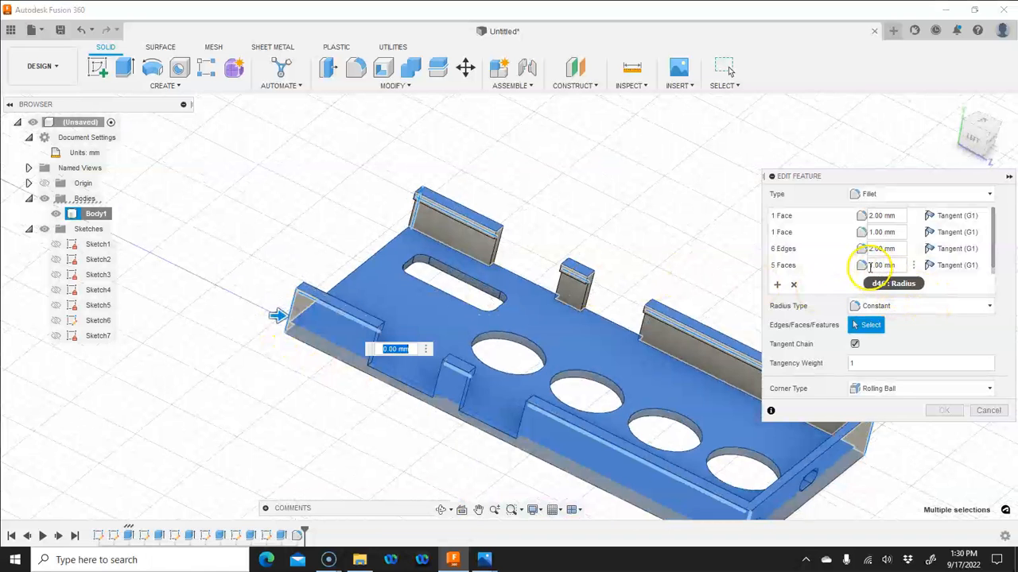
# - Set the radius of the four-edge corner selection set to 2 mm
pyautogui.scroll(-2, 699, 274)
pyautogui.moveTo(699, 274); pyautogui.dragTo(580, 254, button='middle')
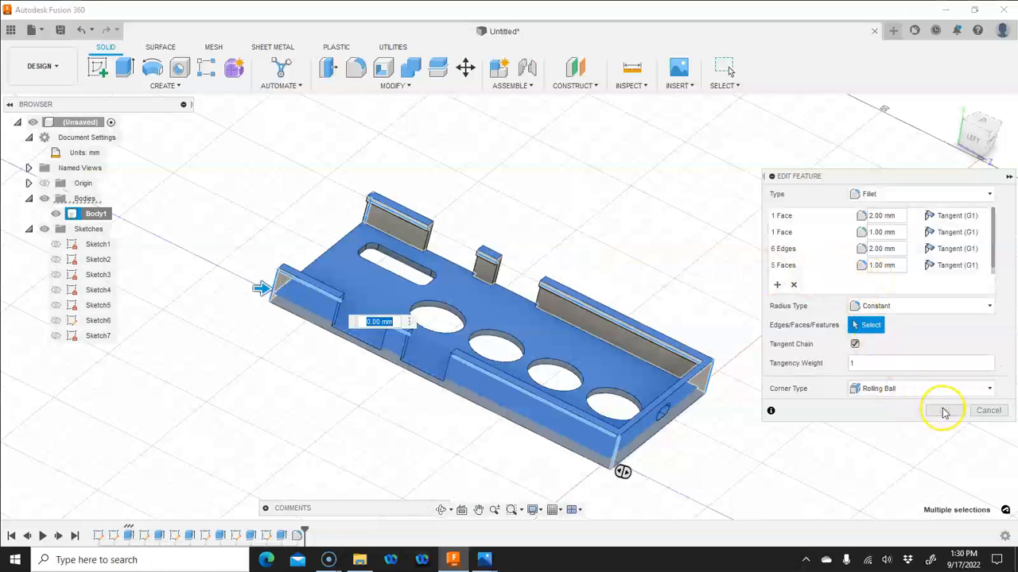
pyautogui.click(777, 284)
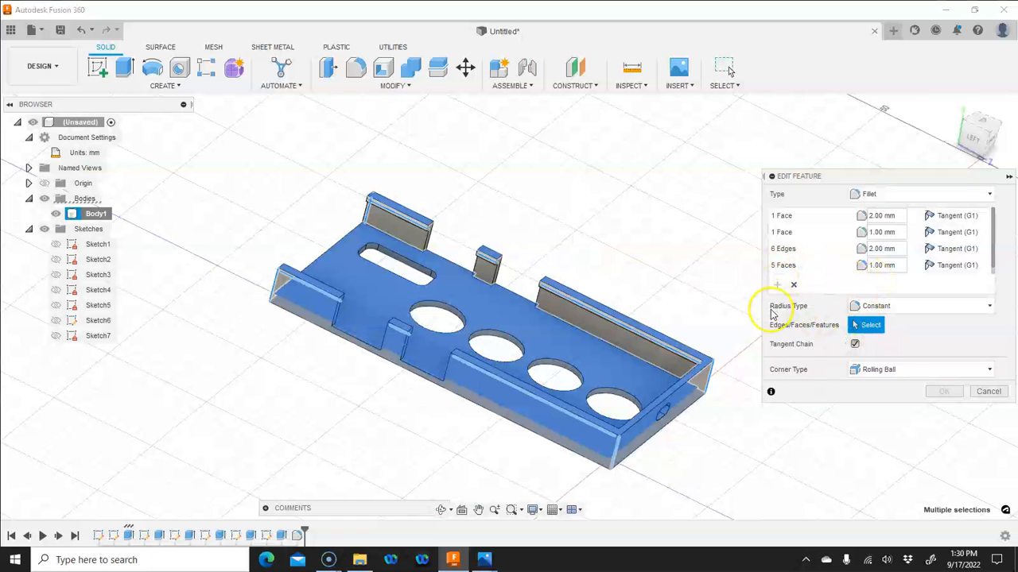
pyautogui.scroll(-1, 850, 268)
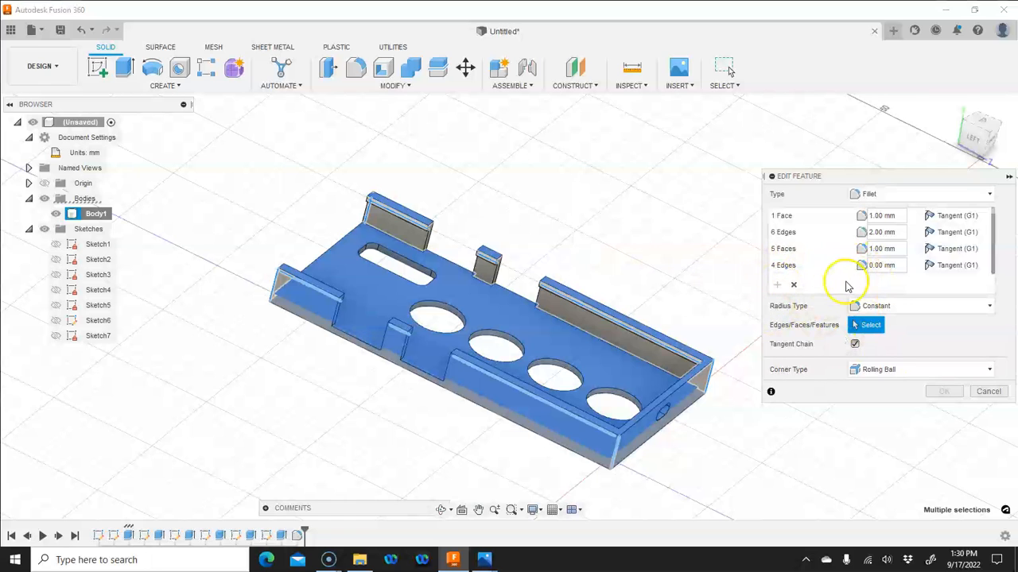
pyautogui.click(872, 267)
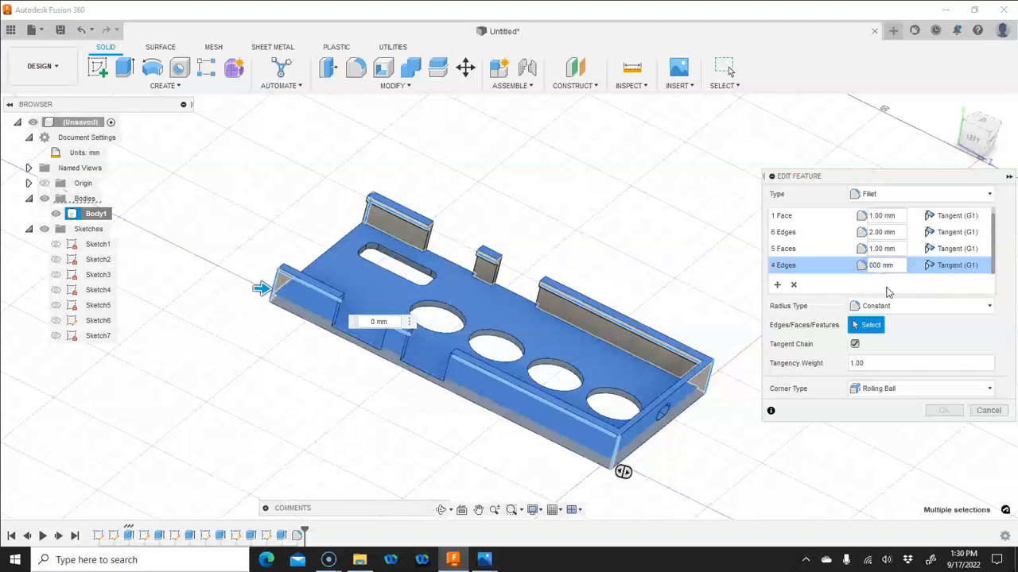
pyautogui.press('Tab')
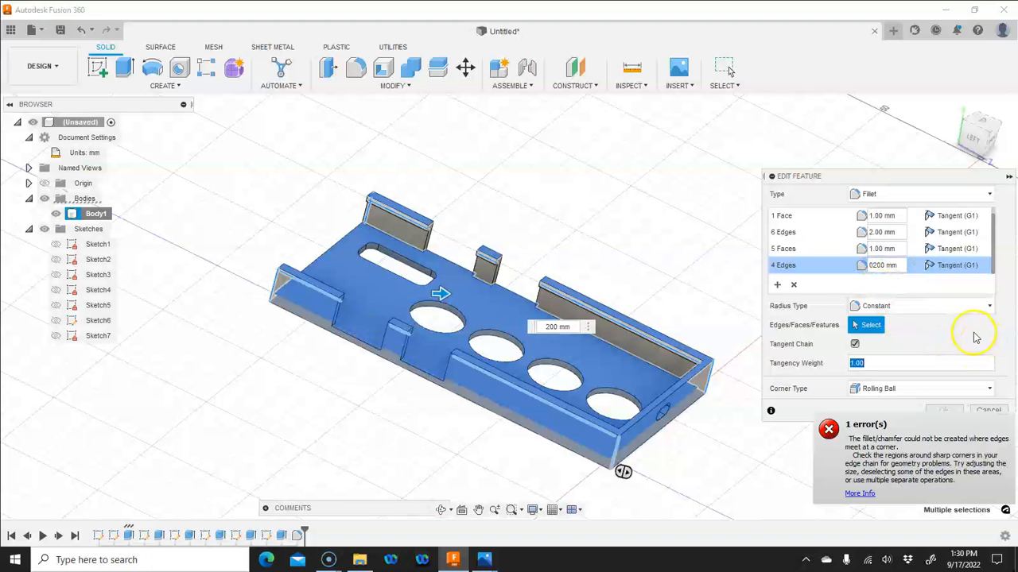
pyautogui.moveTo(879, 264); pyautogui.dragTo(858, 267)
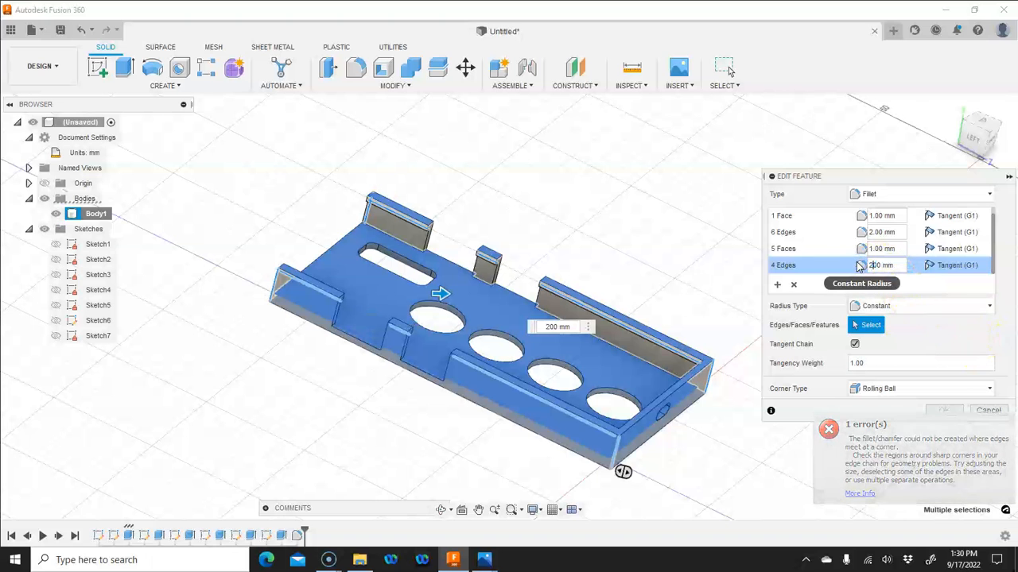
pyautogui.write('2.')
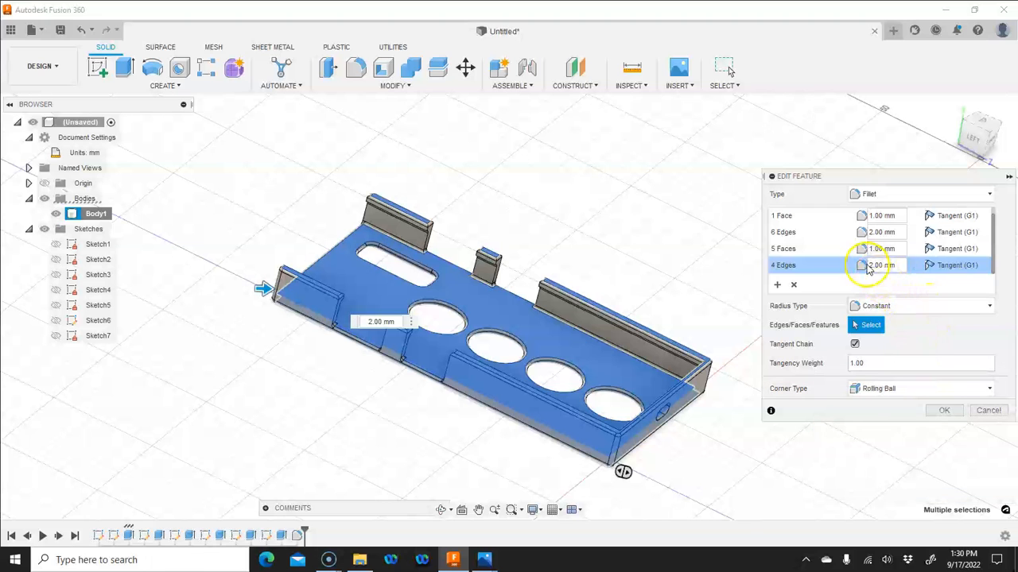
# - Try a 1 mm radius on the corner edge set, remove that set and apply the fillet edit
pyautogui.click(871, 265)
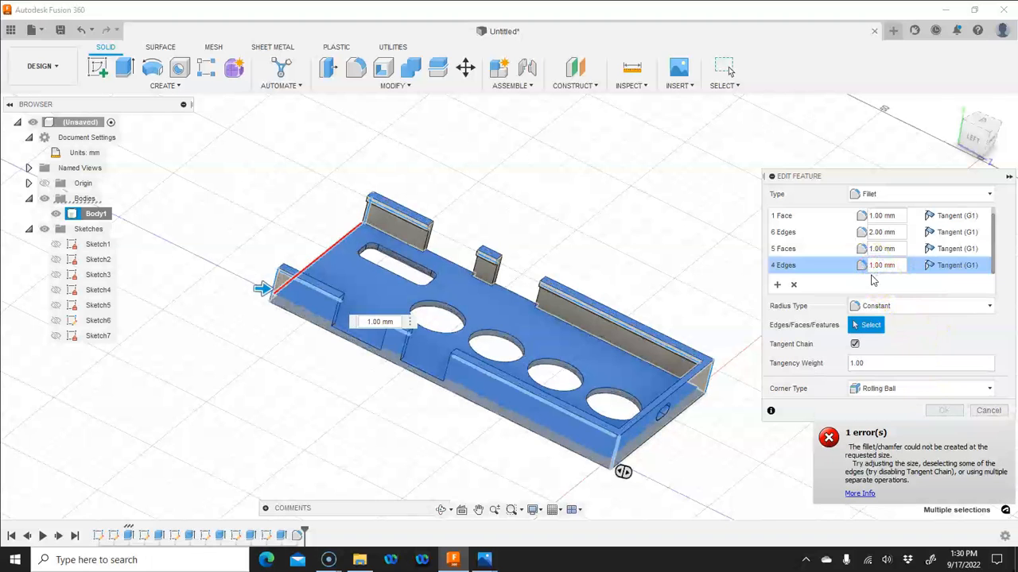
pyautogui.click(909, 296)
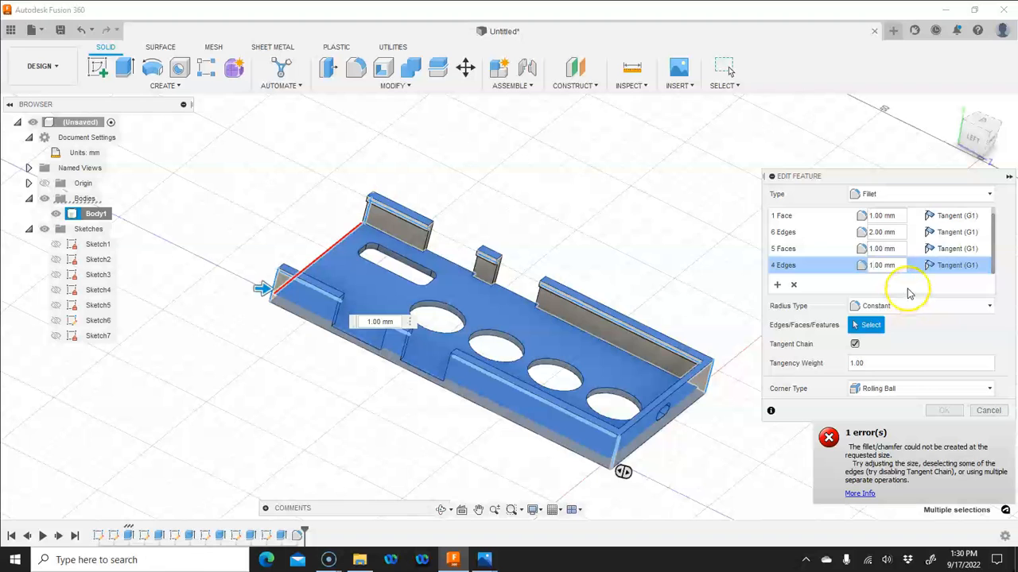
pyautogui.click(849, 265)
pyautogui.write('1')
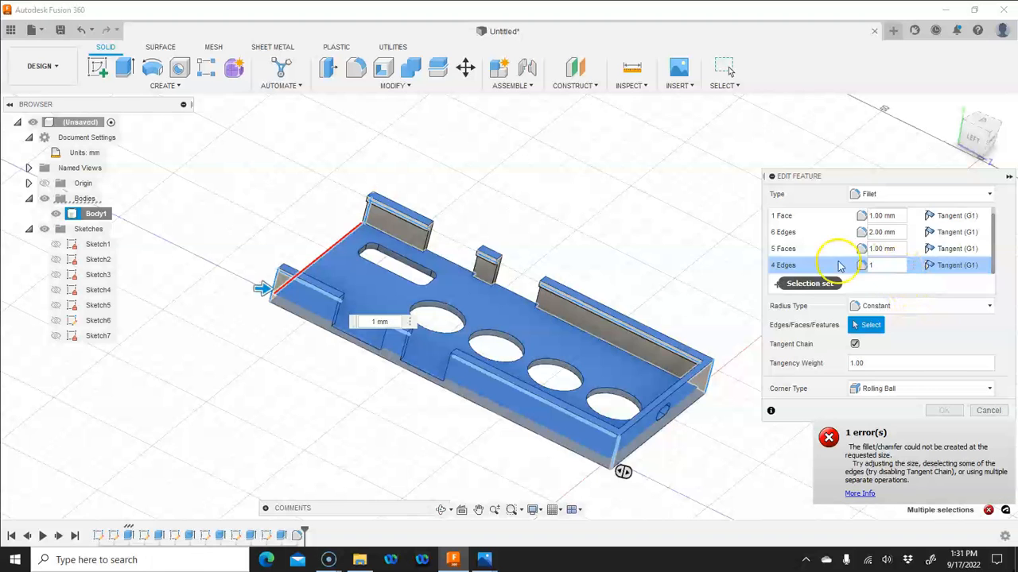
pyautogui.click(792, 284)
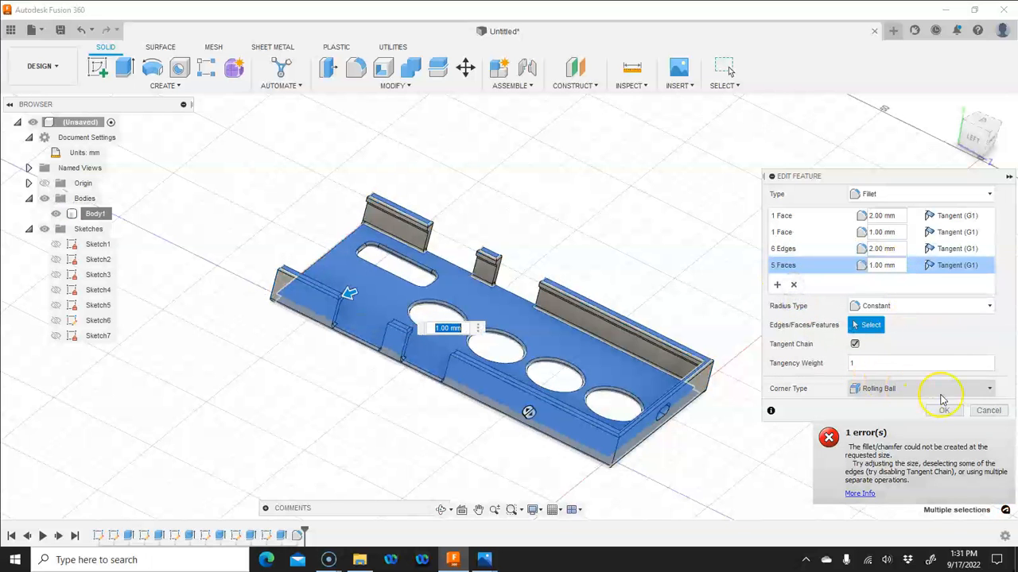
pyautogui.click(943, 410)
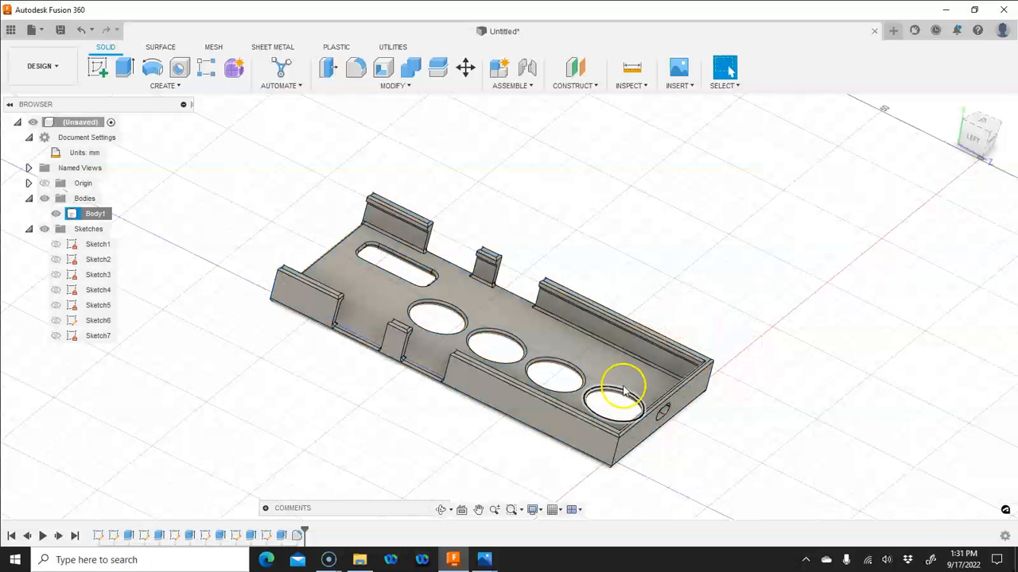
# - Create a separate 1 mm fillet on the two outer corner edges at the closed end of the case
pyautogui.scroll(3, 623, 390)
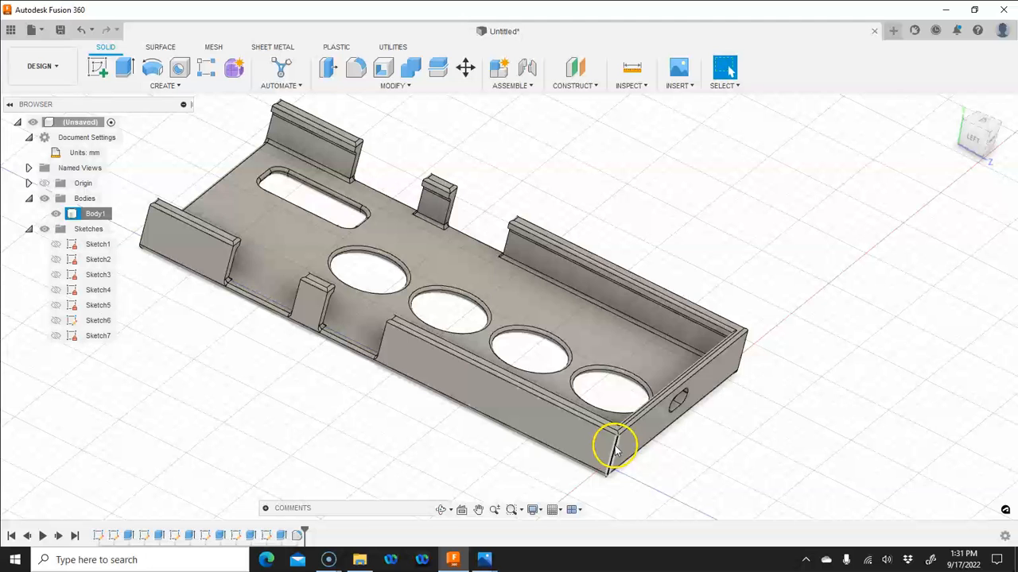
pyautogui.click(612, 457)
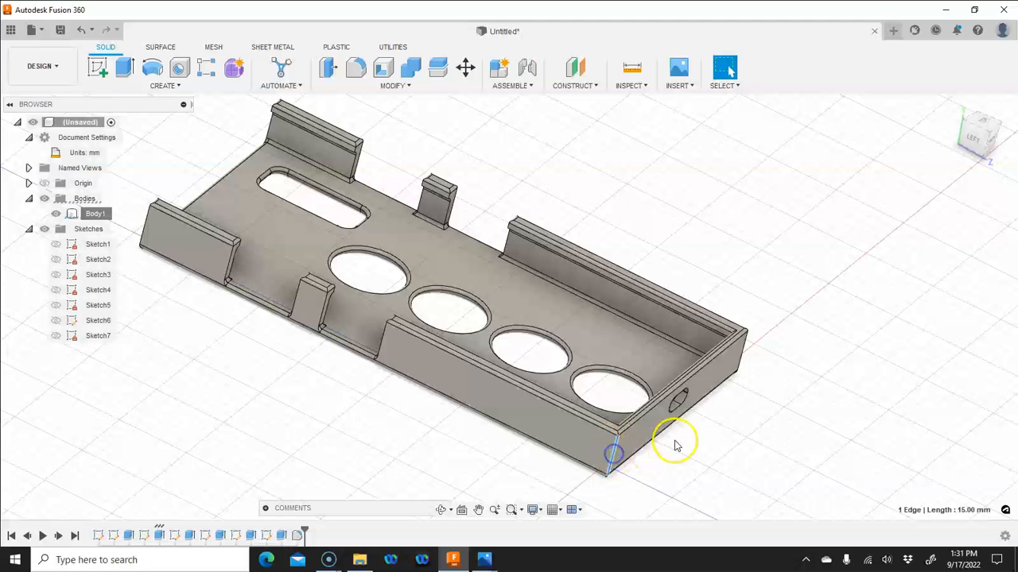
pyautogui.click(356, 67)
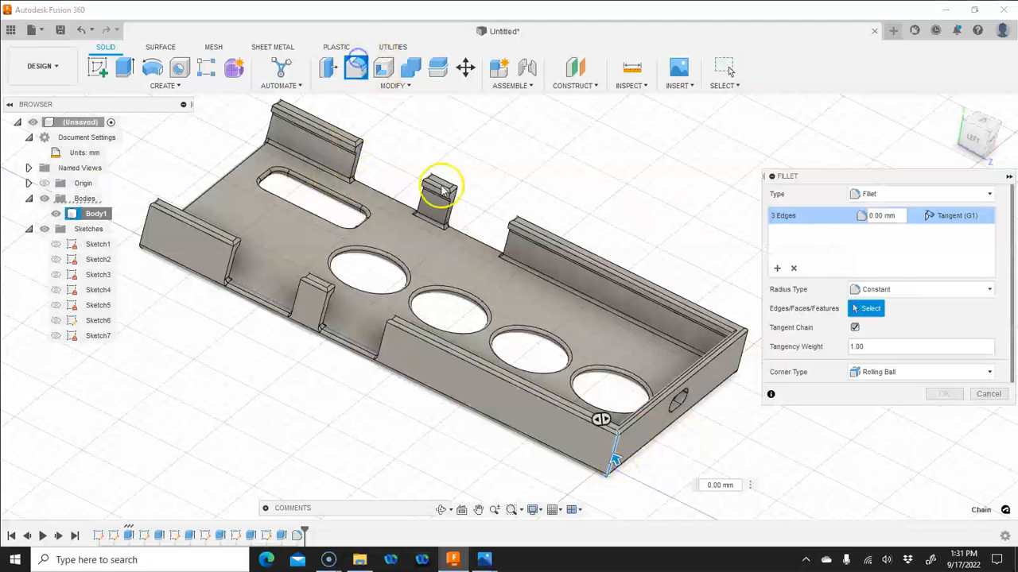
pyautogui.click(744, 355)
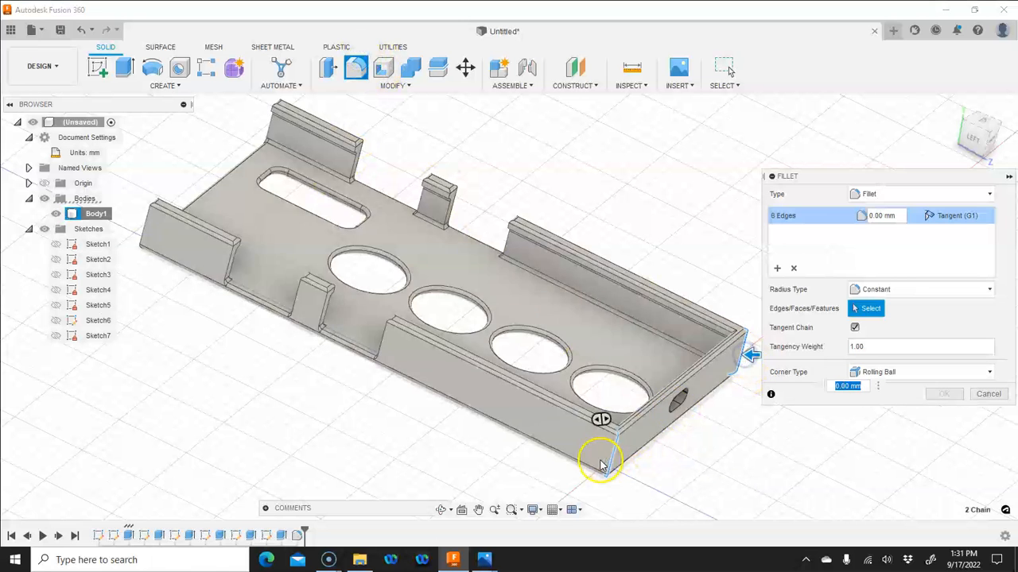
pyautogui.scroll(-1, 478, 467)
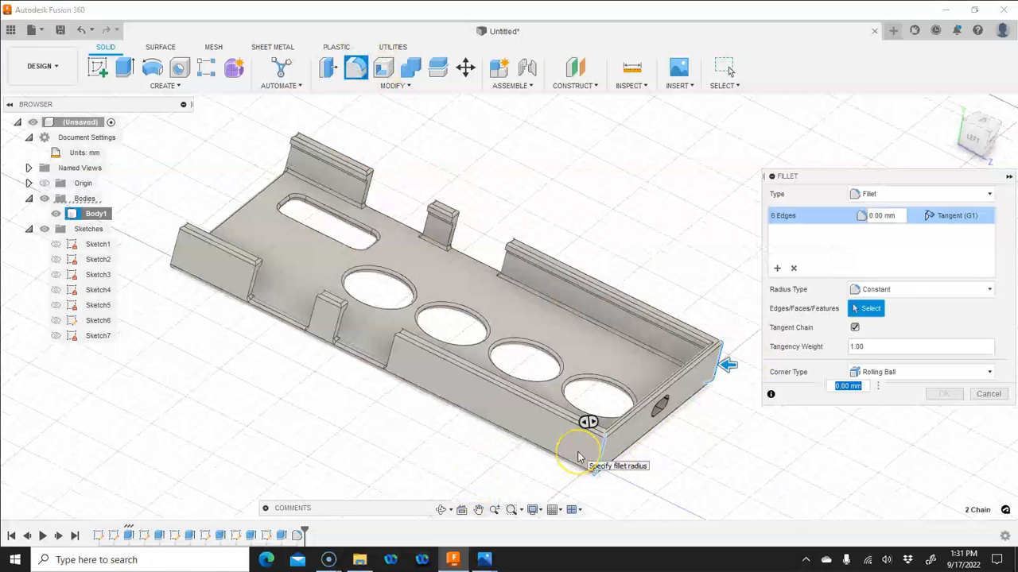
pyautogui.press('Return')
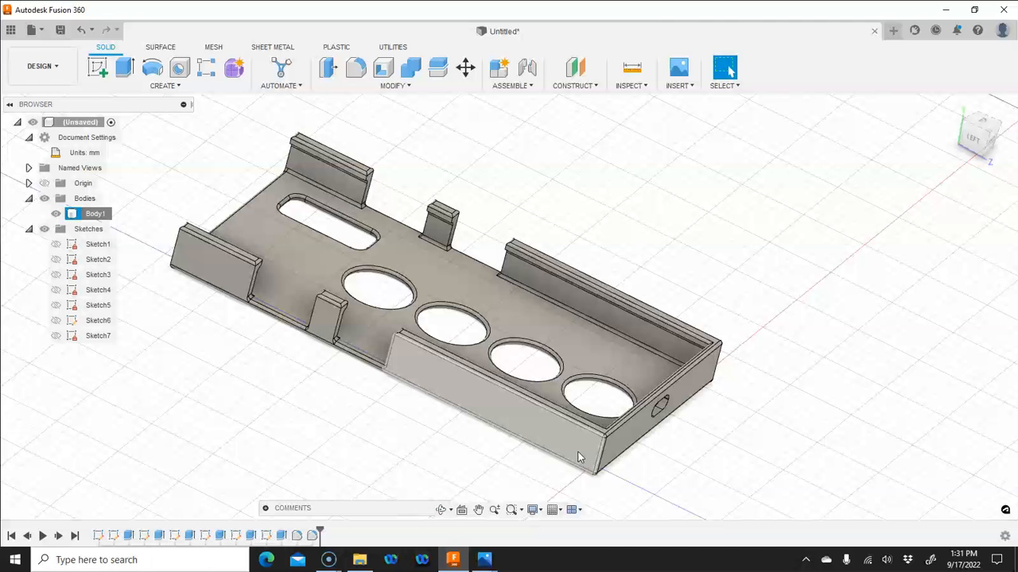
# - Edit the closed-end corner fillet to add a second selection set with the two outer corner edges at the open end, radius 1 mm
pyautogui.click(437, 483)
pyautogui.doubleClick(316, 537)
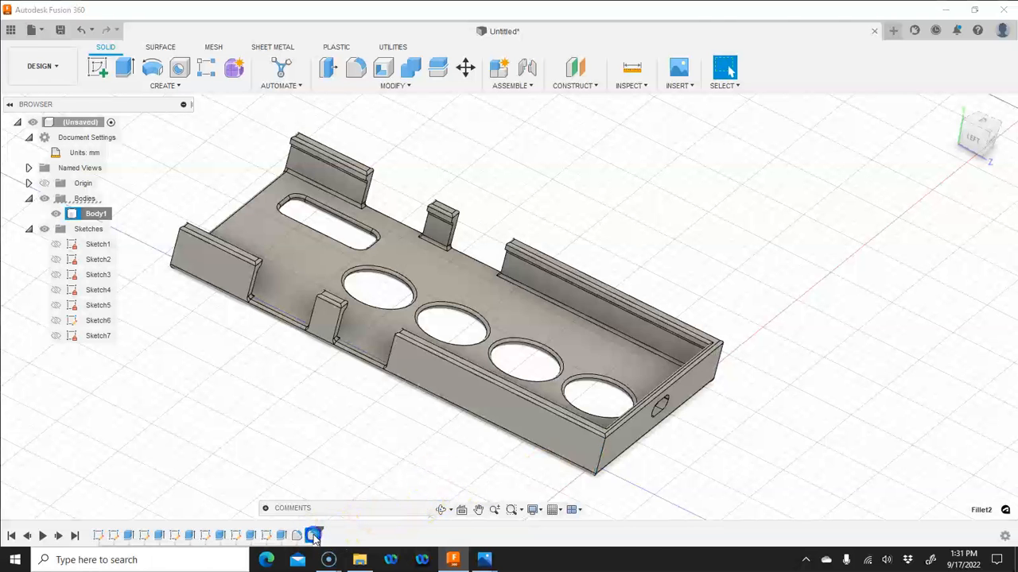
pyautogui.moveTo(406, 466); pyautogui.dragTo(402, 427)
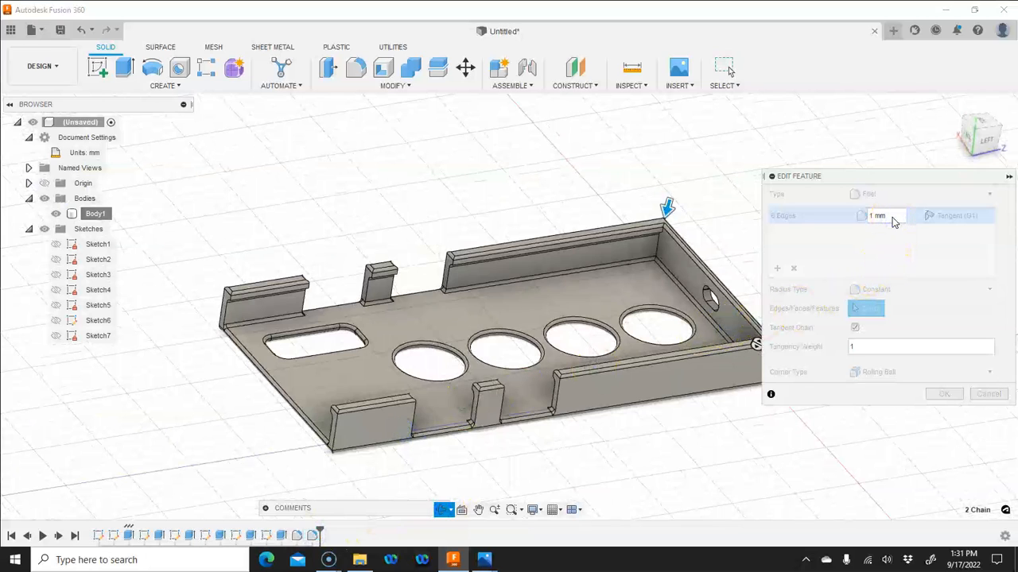
pyautogui.rightClick(708, 431)
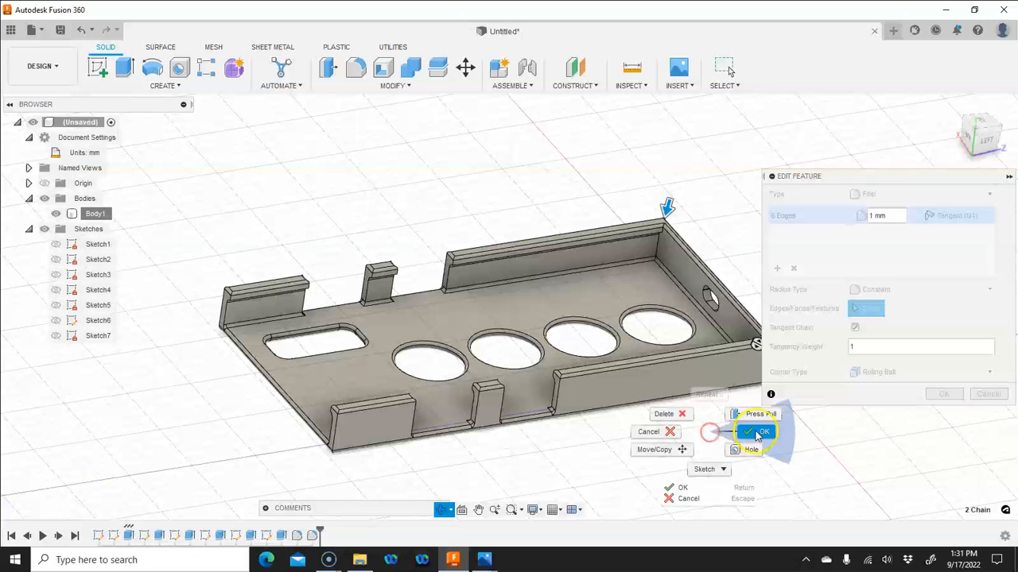
pyautogui.click(758, 430)
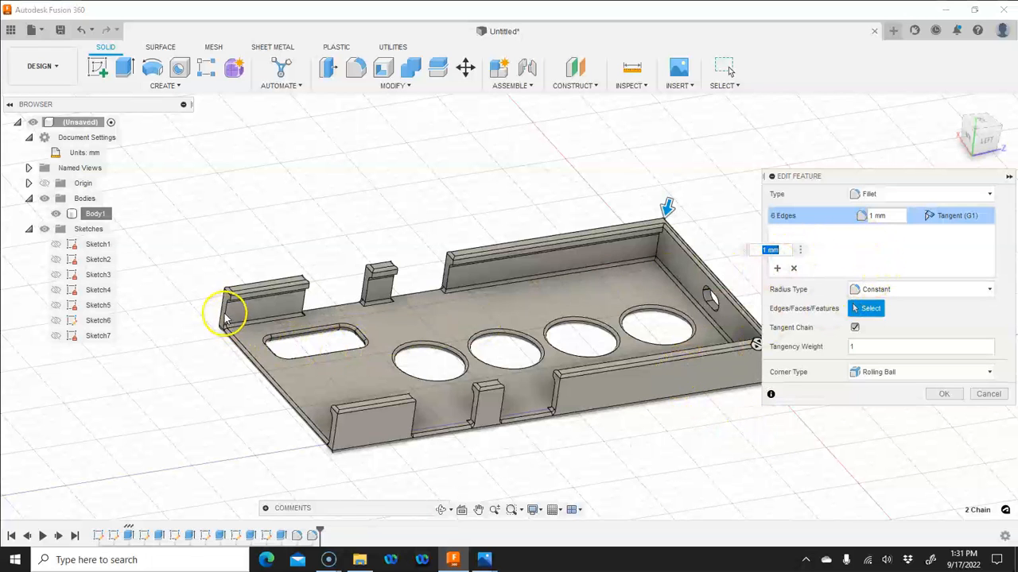
pyautogui.scroll(2, 225, 310)
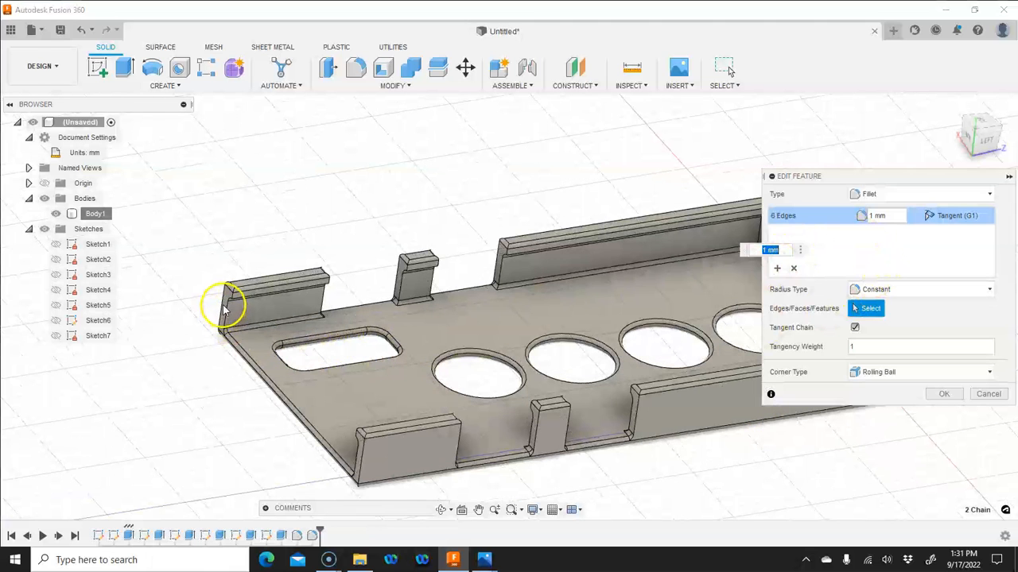
pyautogui.click(797, 219)
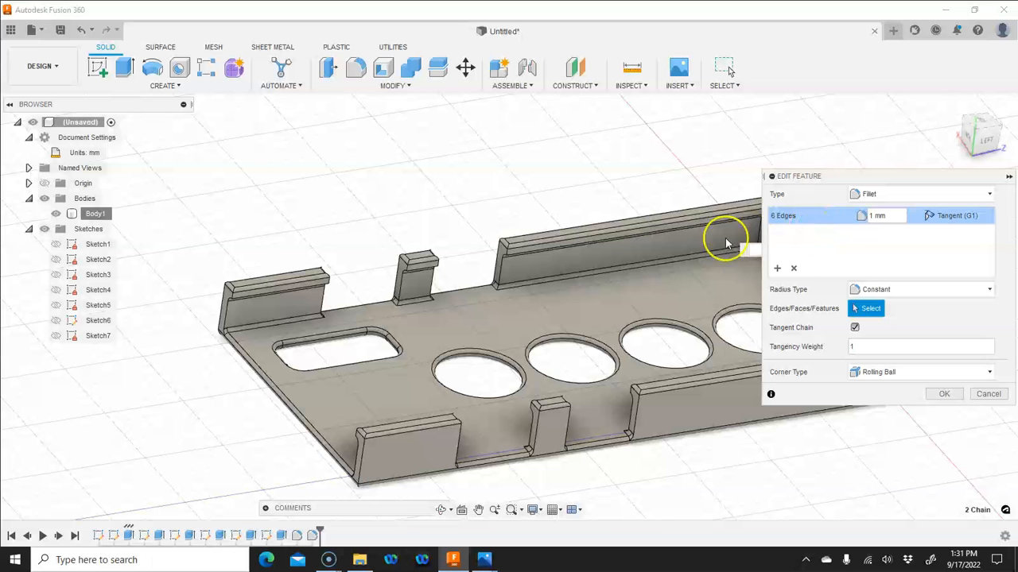
pyautogui.scroll(-5, 711, 258)
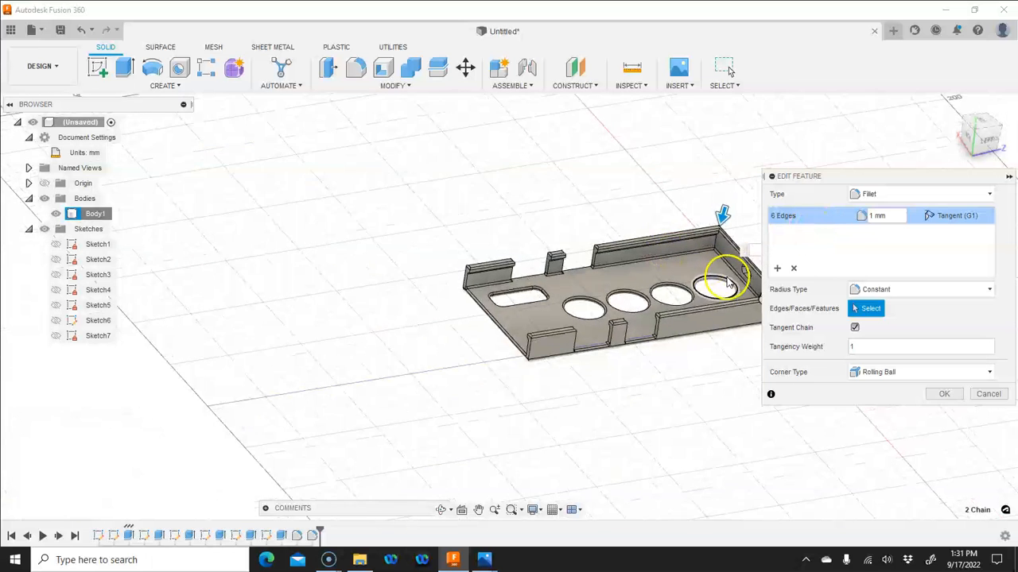
pyautogui.scroll(-1, 726, 283)
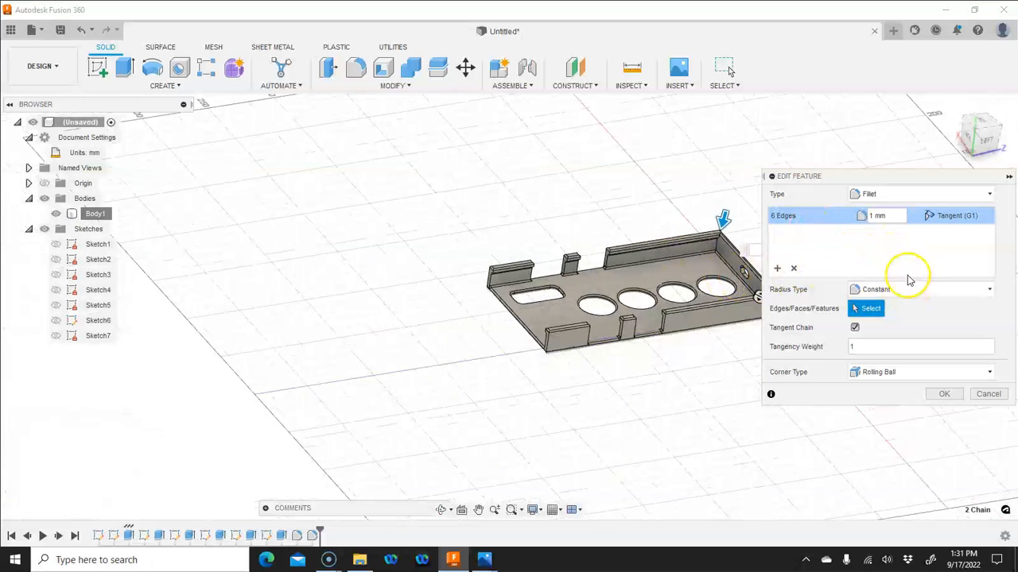
pyautogui.click(864, 311)
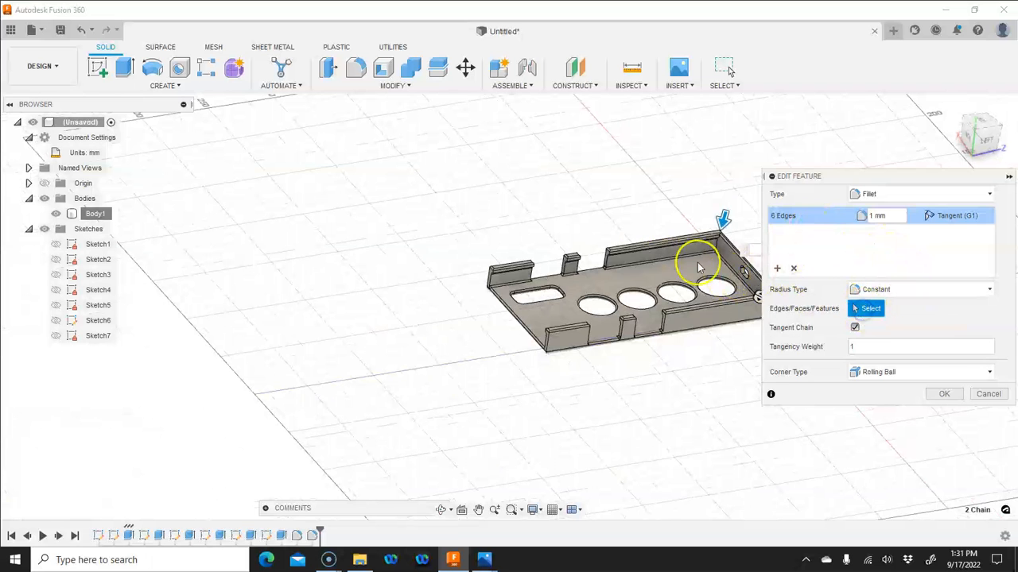
pyautogui.scroll(3, 556, 295)
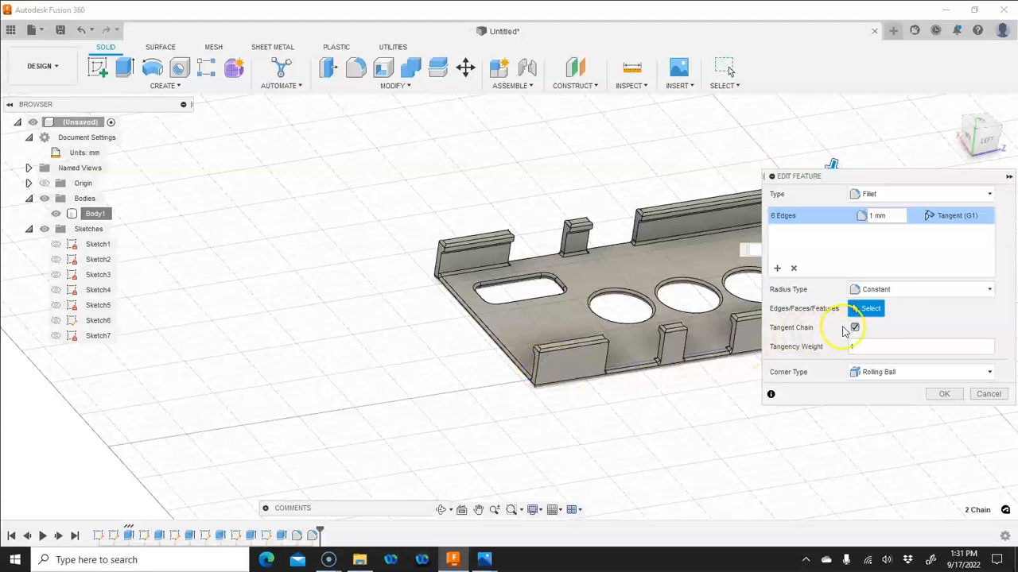
pyautogui.click(776, 268)
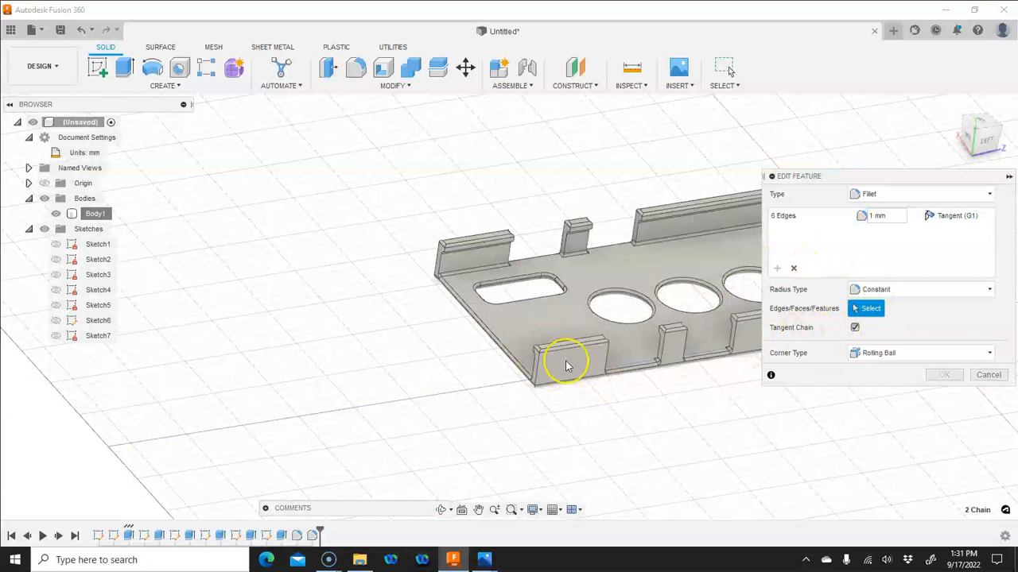
pyautogui.click(538, 364)
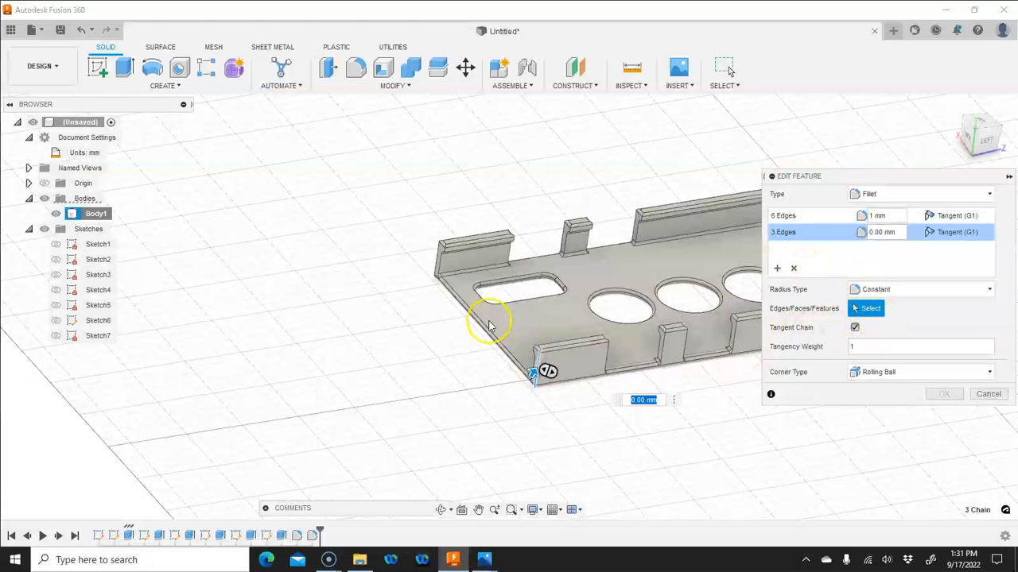
pyautogui.click(436, 261)
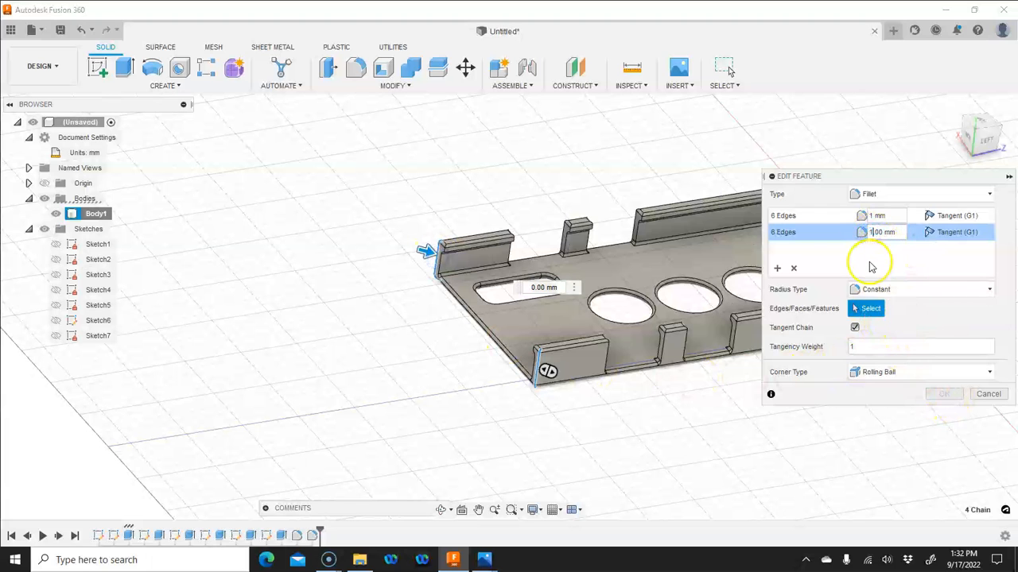
pyautogui.press('Return')
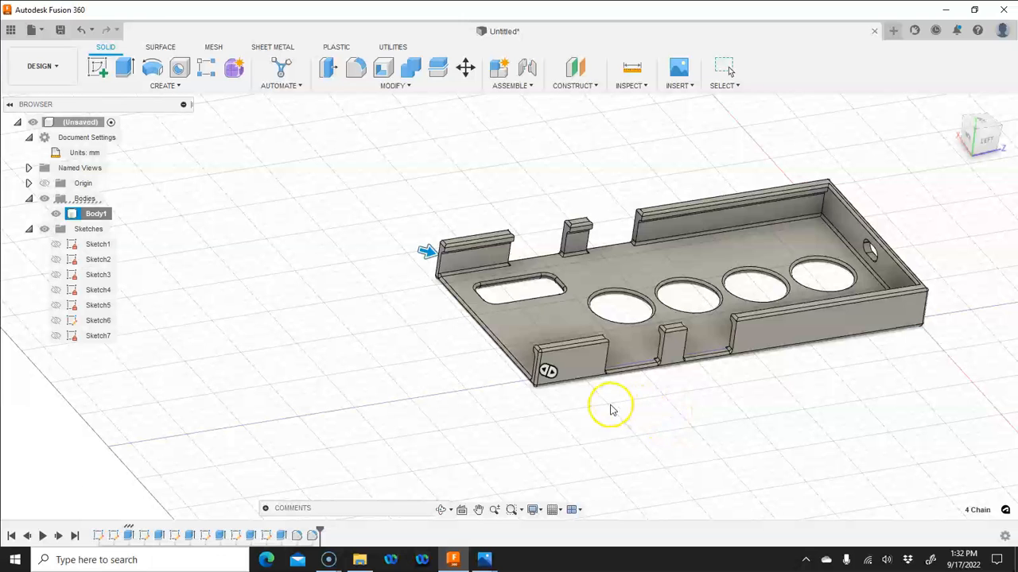
# - Examine the rounded corners and lips at the open end up close, and the whole case from the default home view
pyautogui.scroll(5, 620, 421)
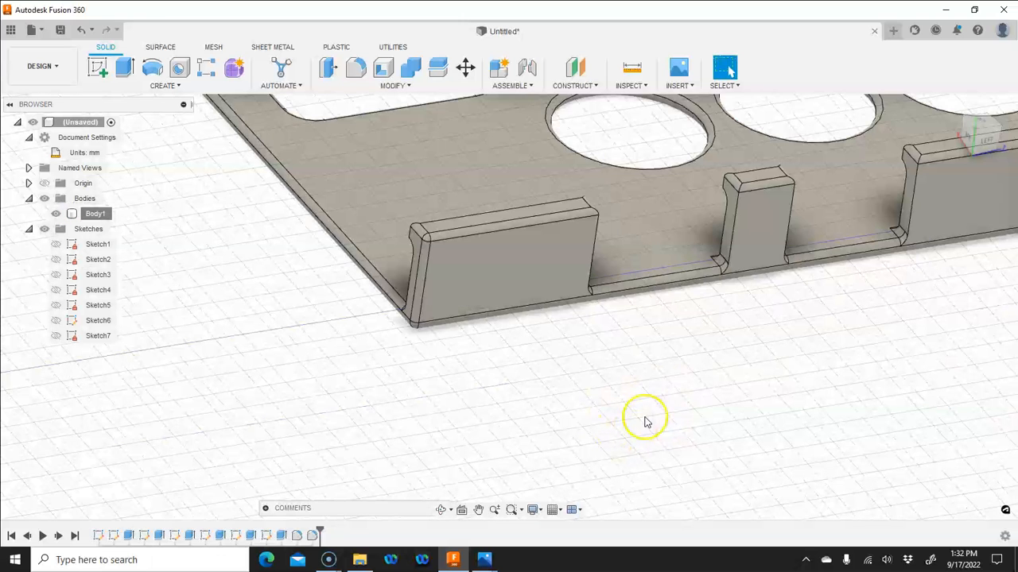
pyautogui.scroll(-2, 588, 306)
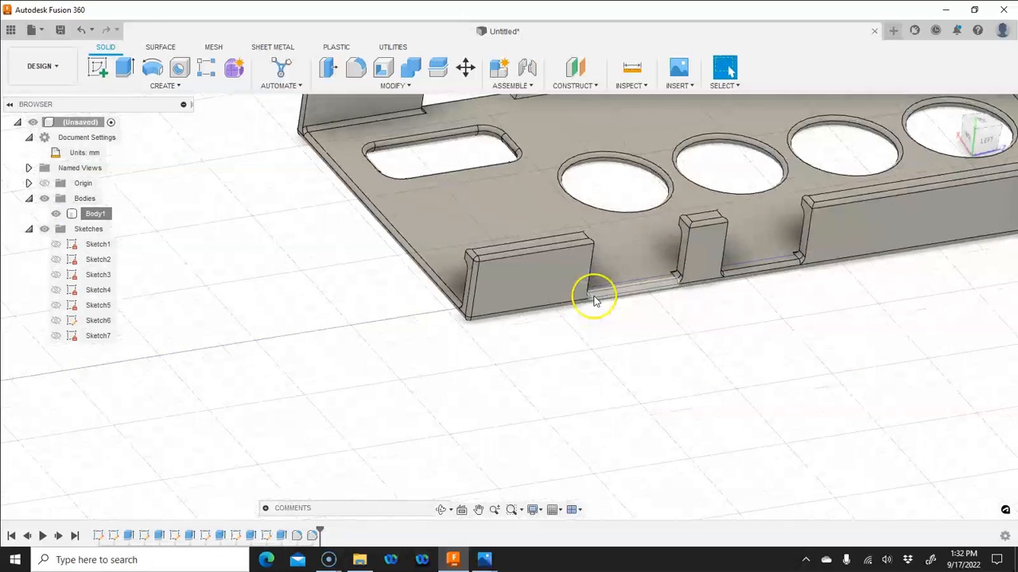
pyautogui.scroll(-5, 592, 301)
pyautogui.scroll(2, 727, 109)
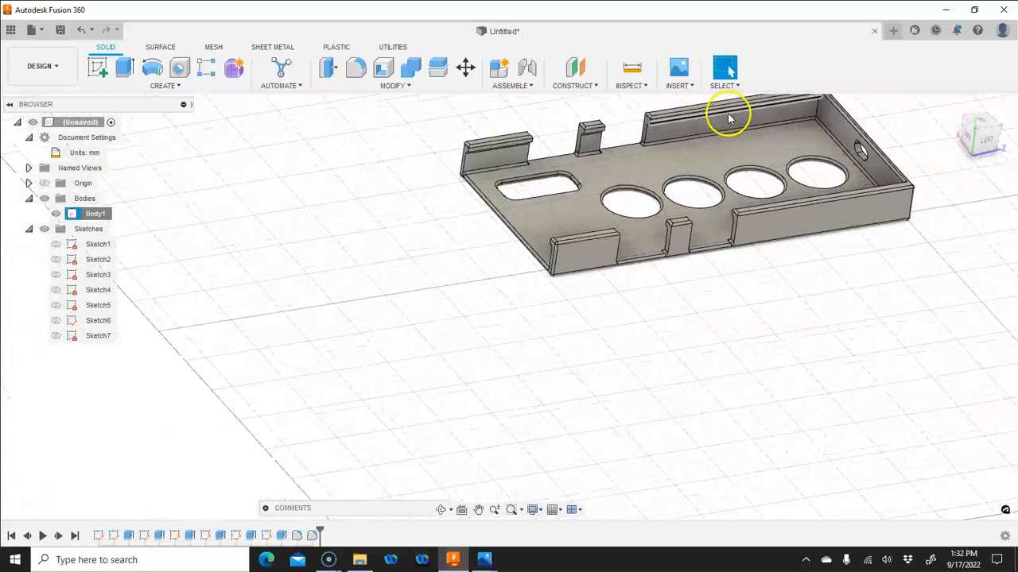
pyautogui.scroll(3, 728, 120)
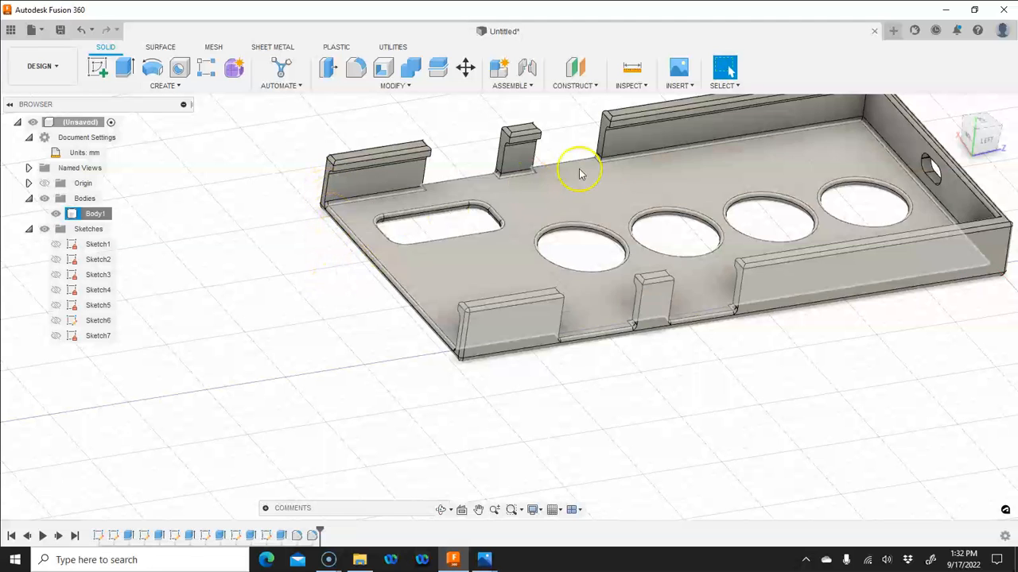
pyautogui.click(956, 104)
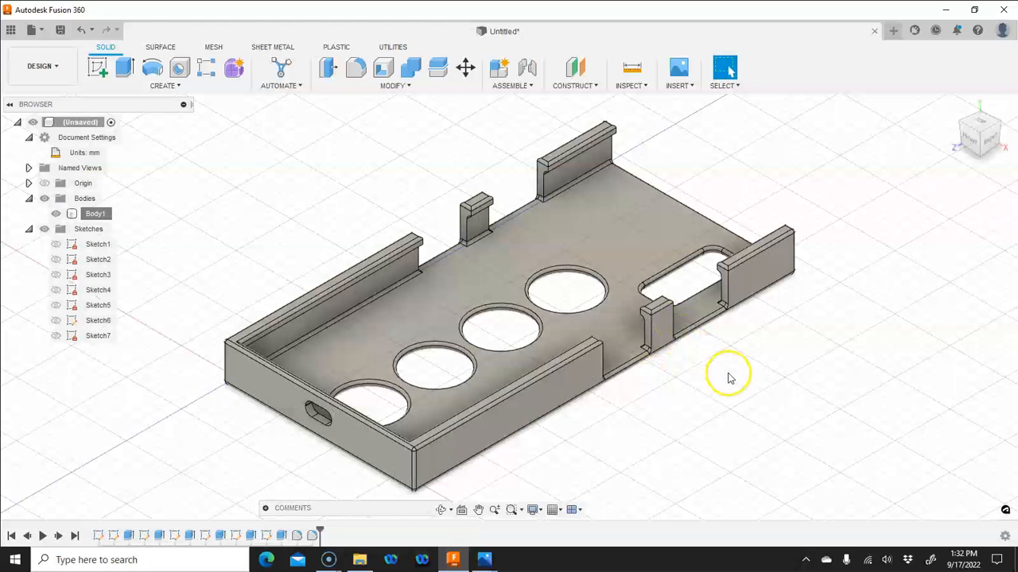
pyautogui.scroll(-1, 202, 419)
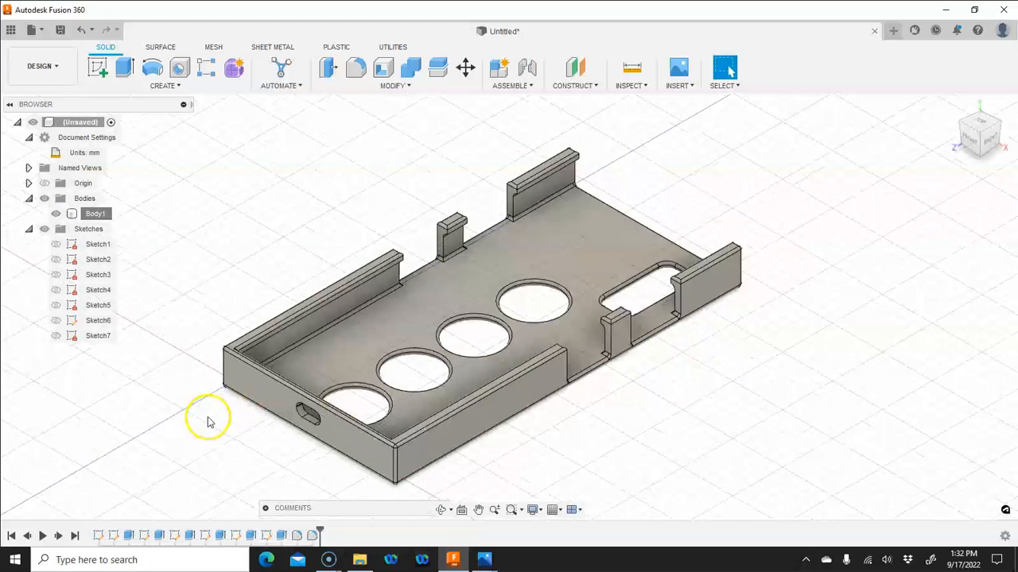
pyautogui.scroll(-1, 208, 421)
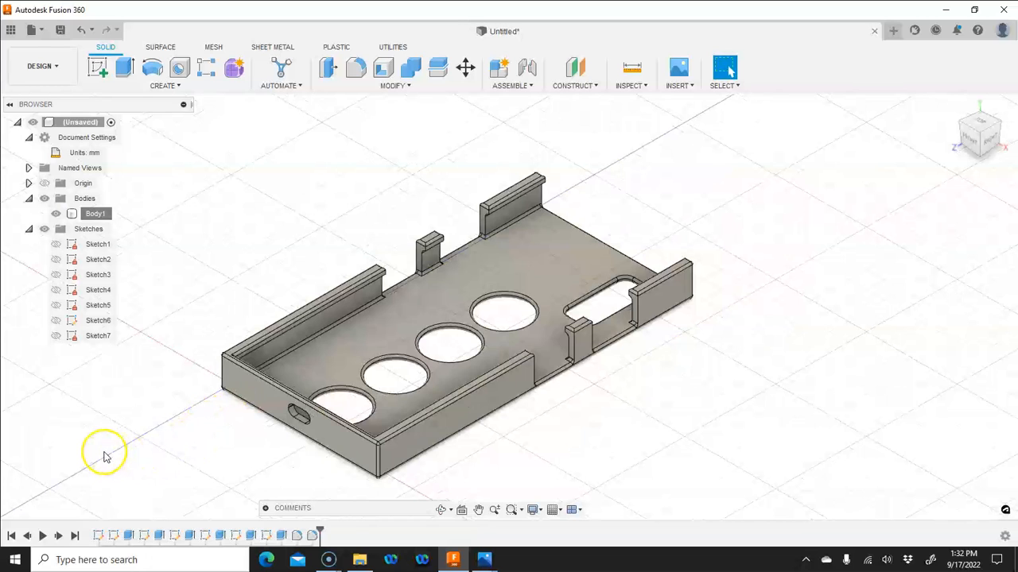